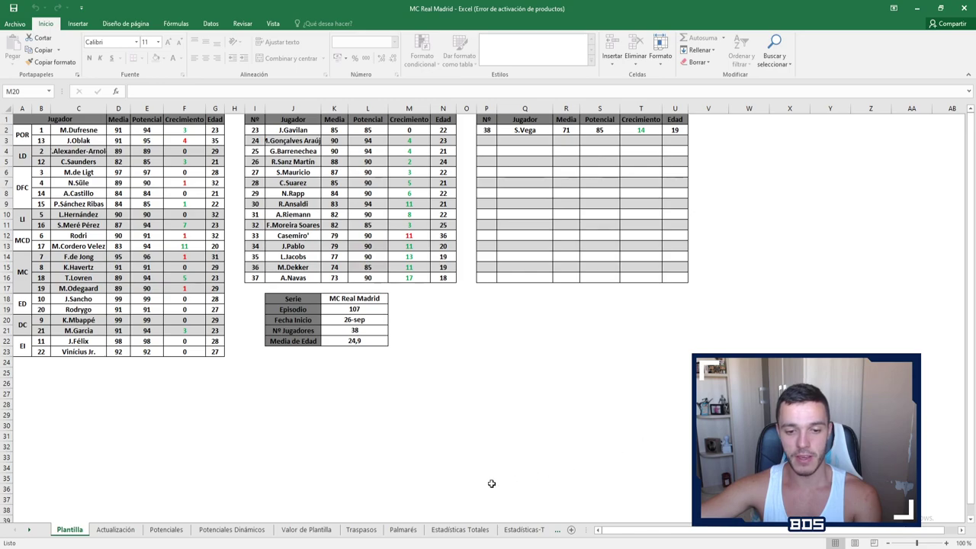
- Permanently delete the Potenciales Dinámicos sheet and return to the Plantilla sheet
right_click(235, 529)
left_click(264, 426)
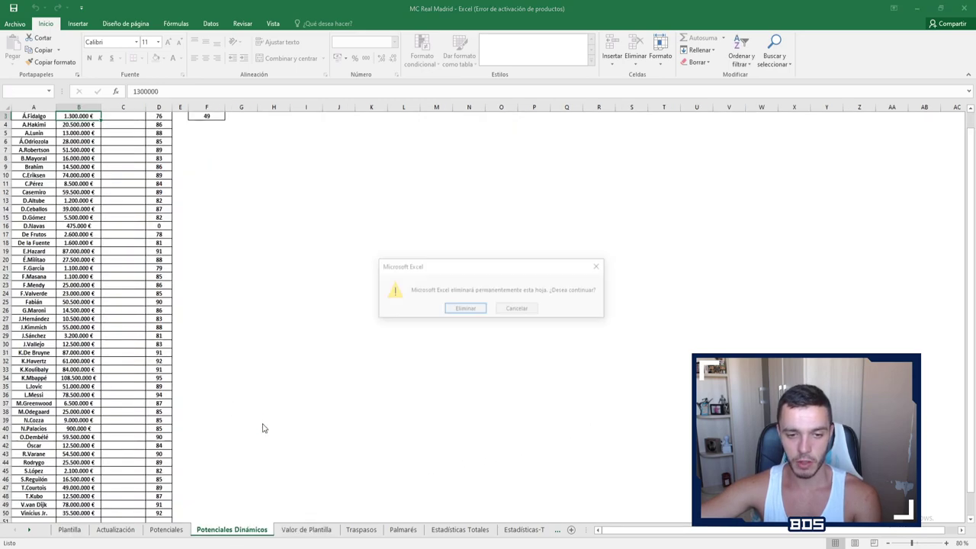
left_click(465, 309)
left_click(70, 529)
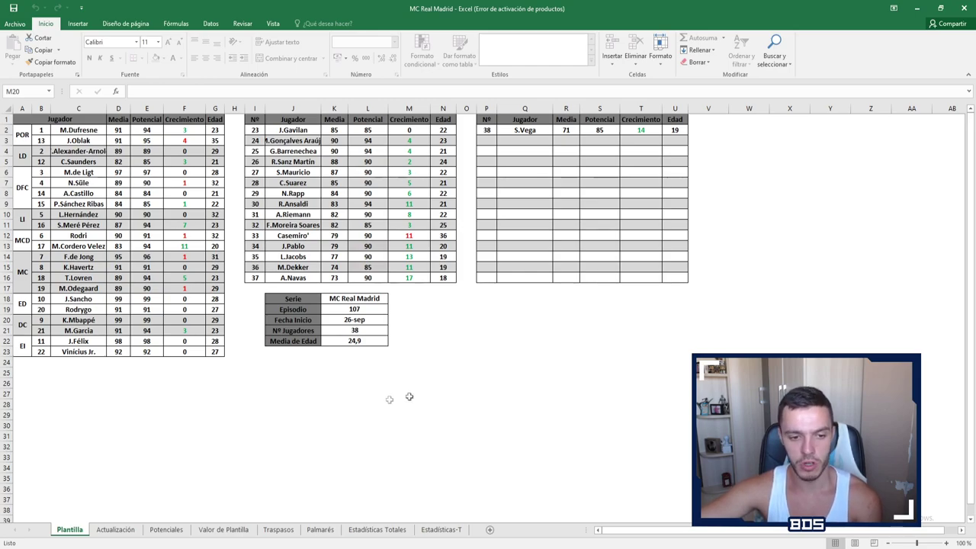
- Review the Actualización, Potenciales and Valor de Plantilla sheets, going back to Plantilla between them
left_click(115, 529)
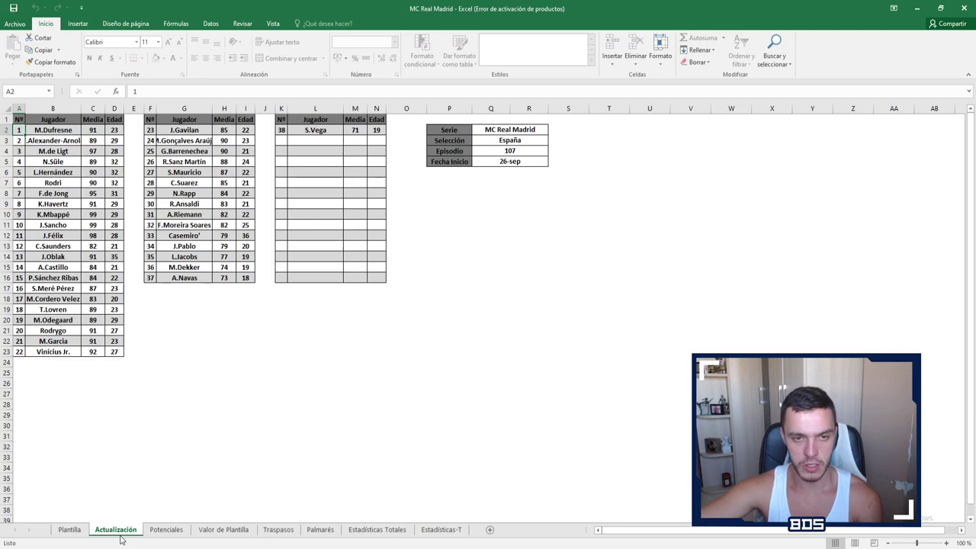
left_click(67, 529)
left_click(159, 531)
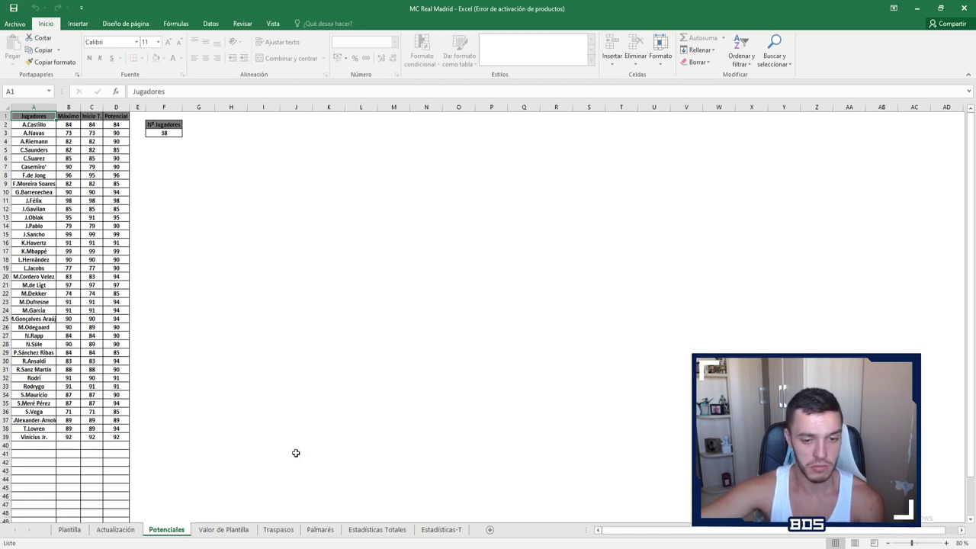
left_click(70, 530)
left_click(249, 534)
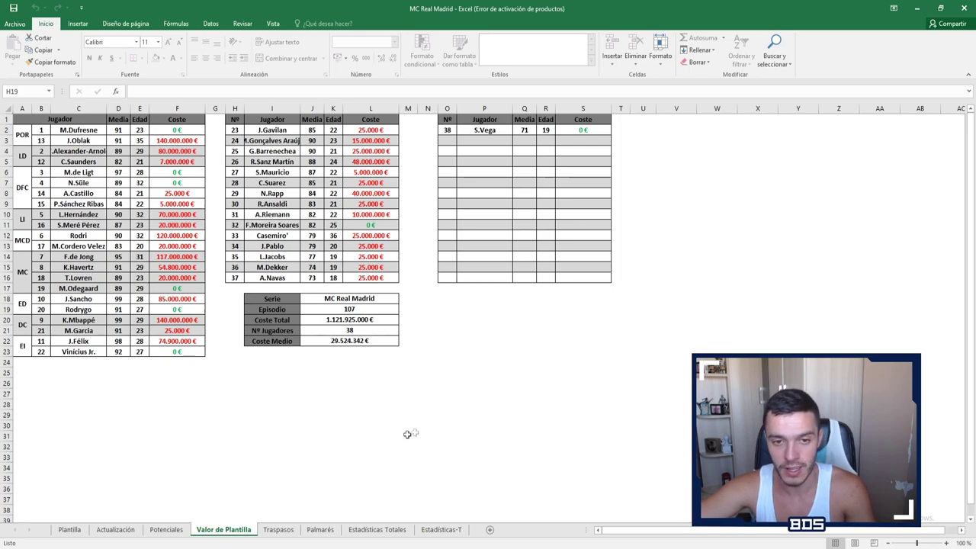
- Open the Traspasos sheet, select the first empty player cell in the Ventas table and skim both transfer tables
left_click(277, 530)
scroll(257, 462, "up", 4)
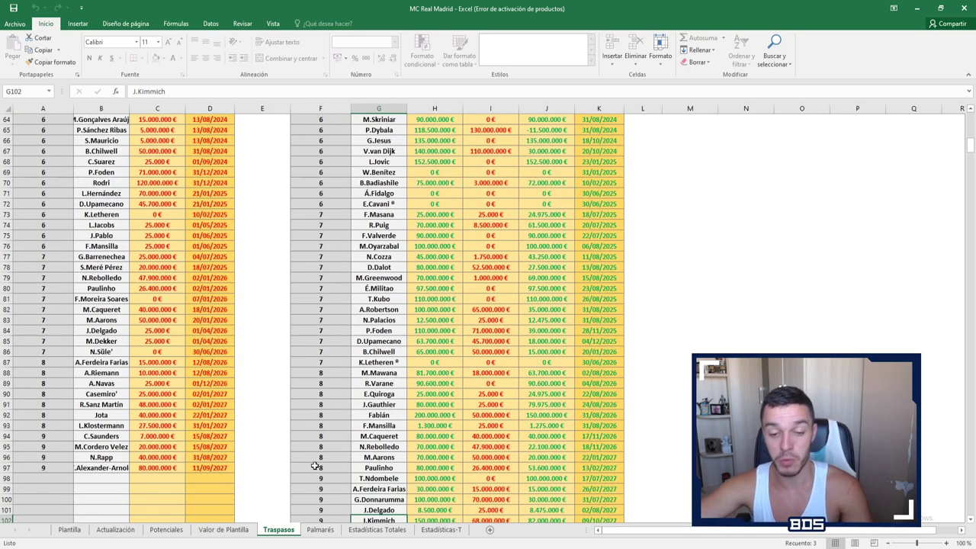
left_click_drag(379, 425, 379, 447)
left_click(374, 456)
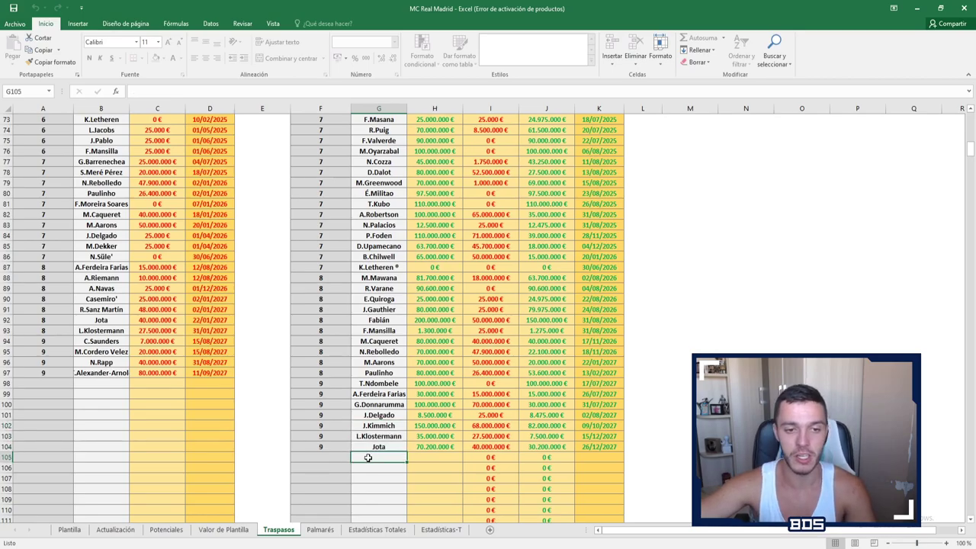
scroll(236, 471, "up", 20)
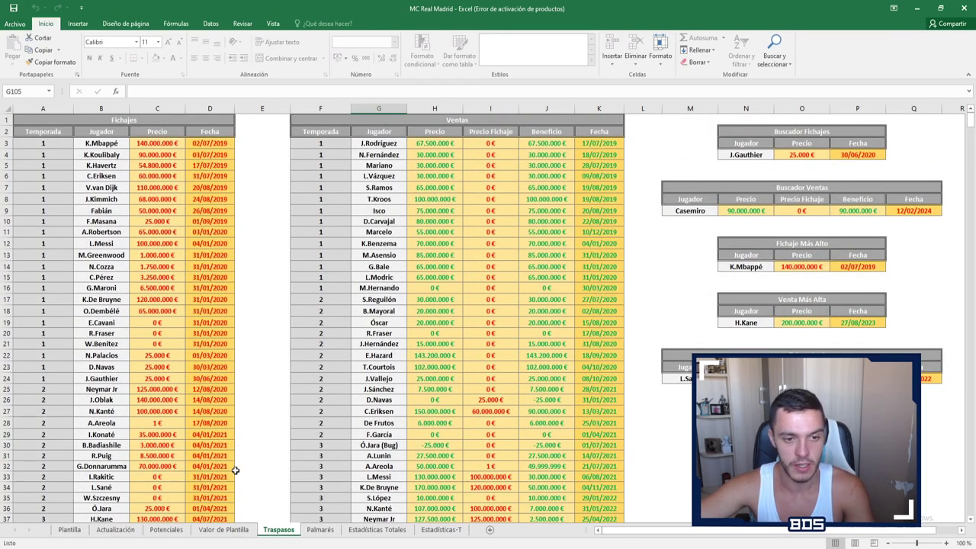
scroll(236, 471, "down", 7)
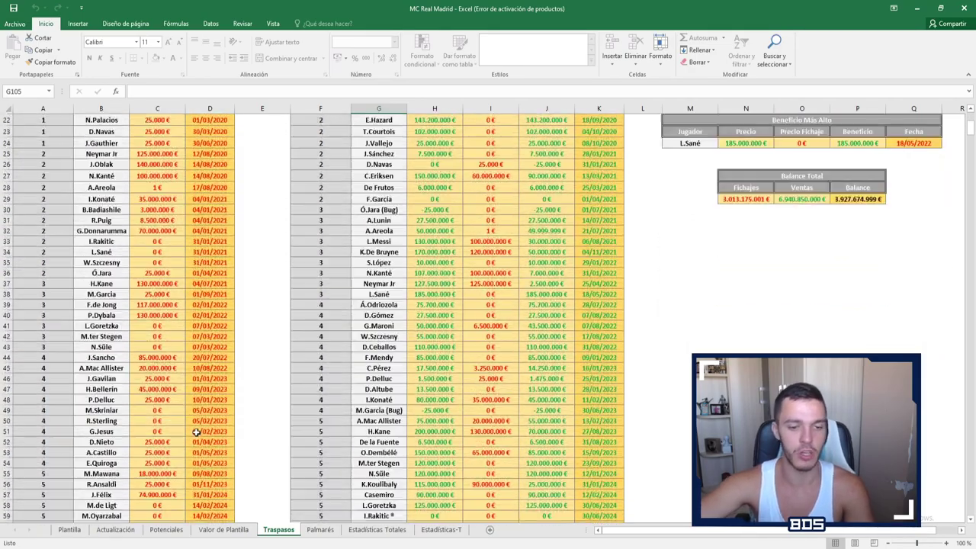
scroll(196, 432, "down", 3)
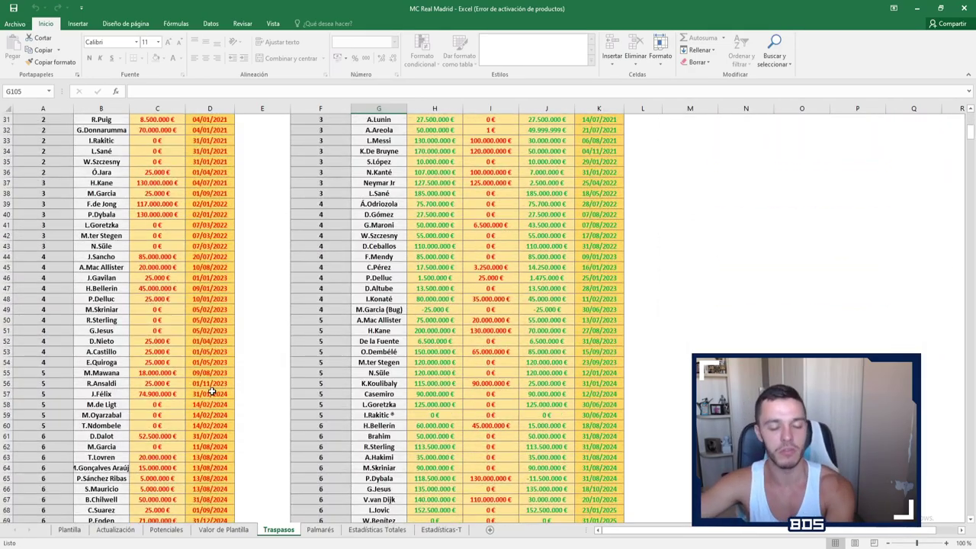
- Read through the Fichajes table on the Traspasos sheet from season 1 to season 9, checking players, prices and dates
scroll(212, 392, "up", 10)
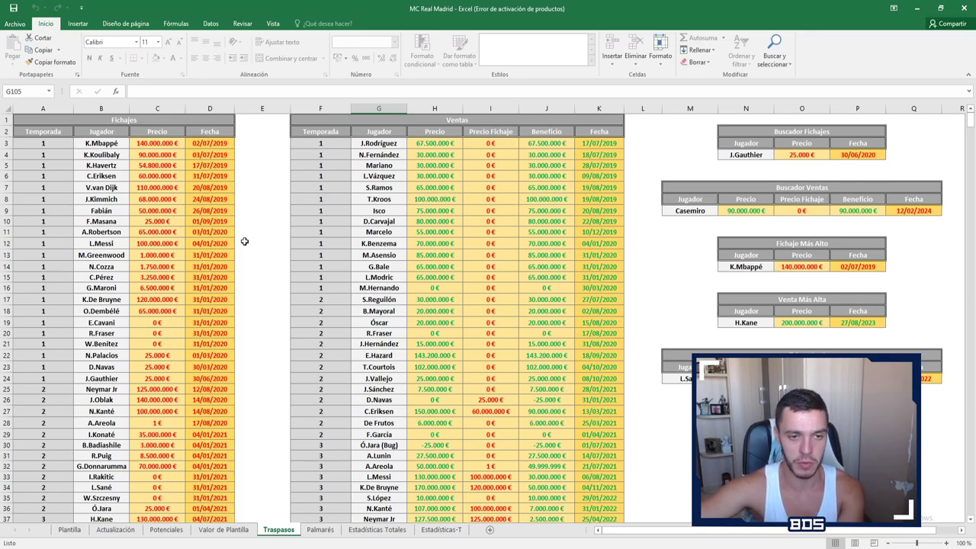
scroll(244, 241, "down", 3)
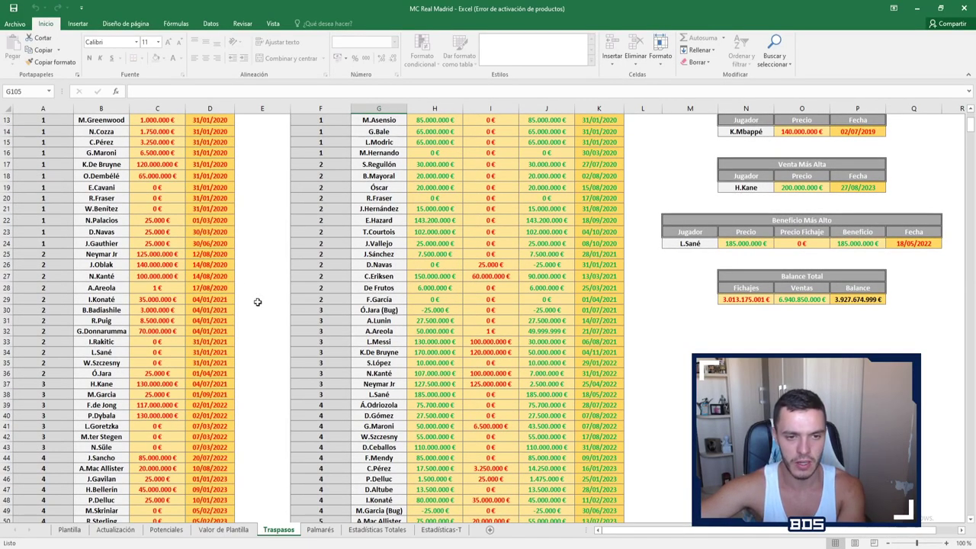
scroll(261, 303, "down", 1)
scroll(288, 308, "down", 1)
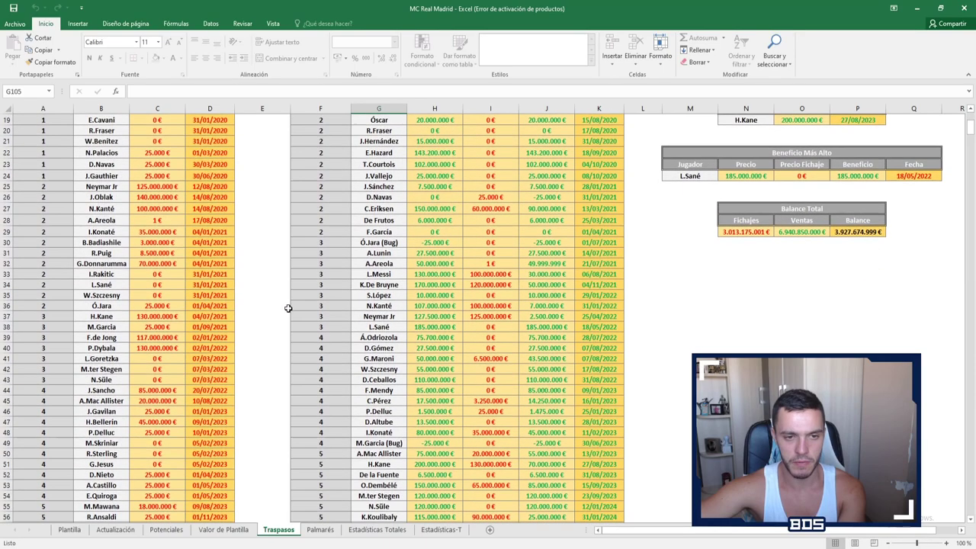
scroll(290, 308, "down", 1)
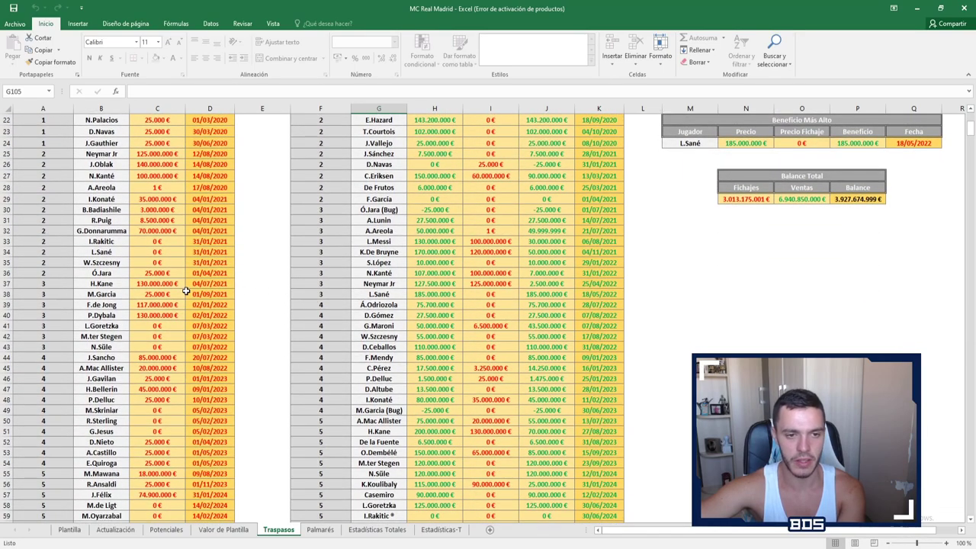
scroll(244, 323, "down", 2)
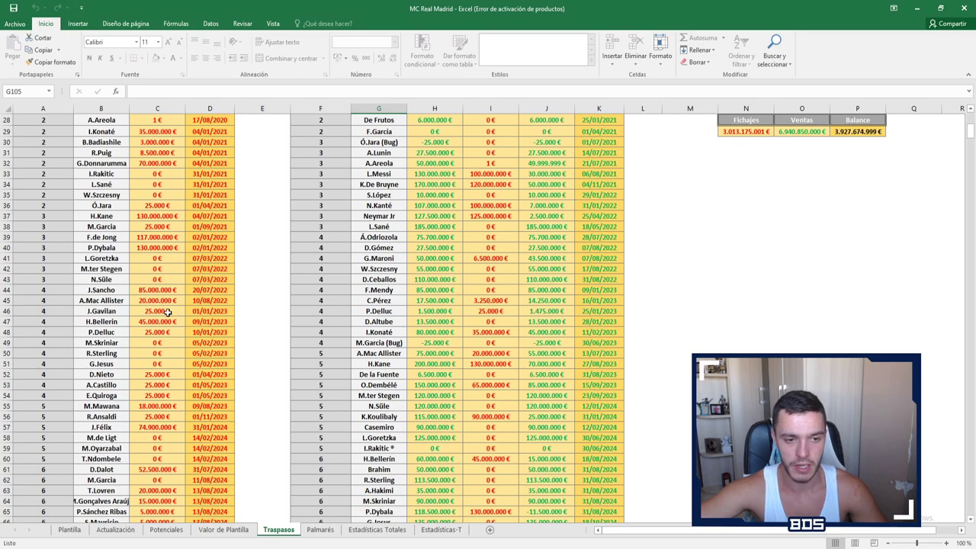
scroll(249, 366, "down", 2)
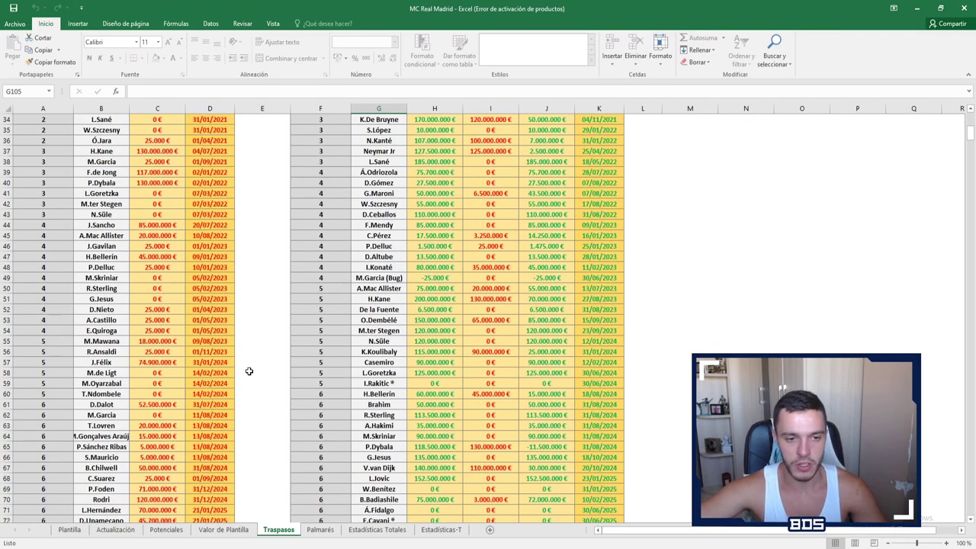
scroll(248, 370, "down", 2)
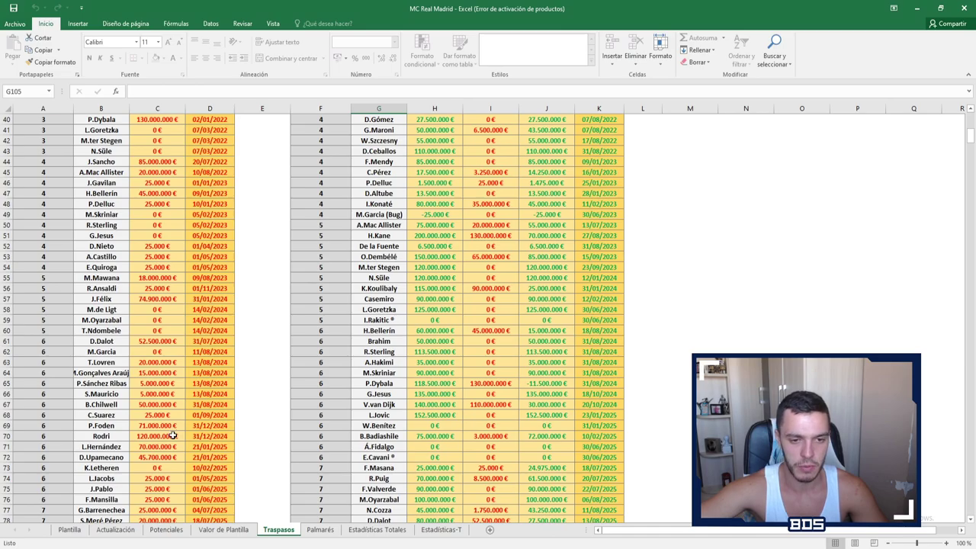
scroll(245, 423, "down", 1)
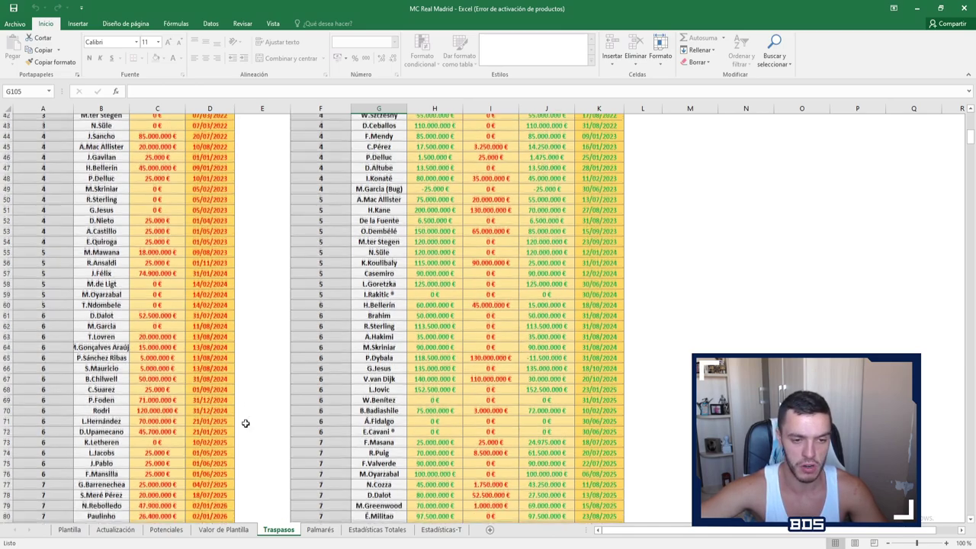
scroll(246, 424, "down", 1)
scroll(323, 404, "down", 2)
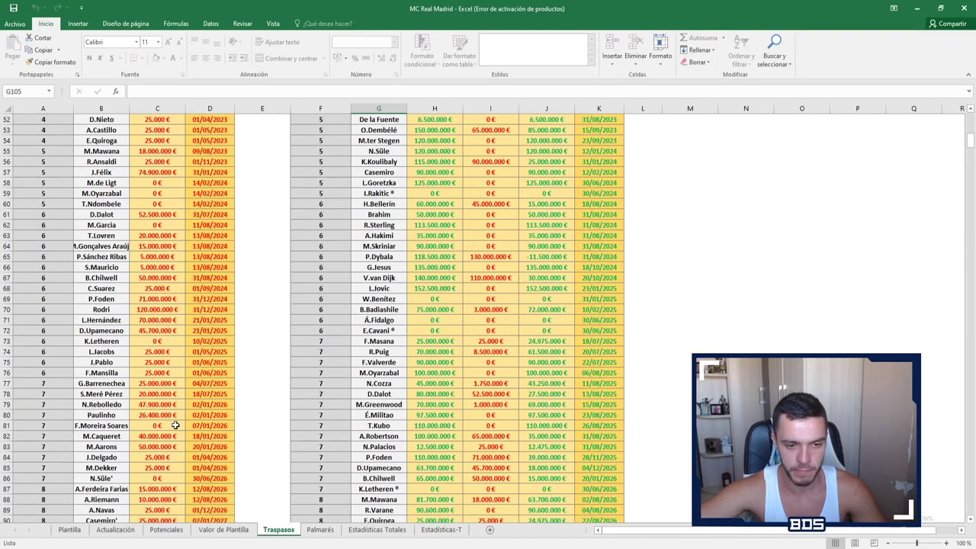
scroll(176, 425, "down", 1)
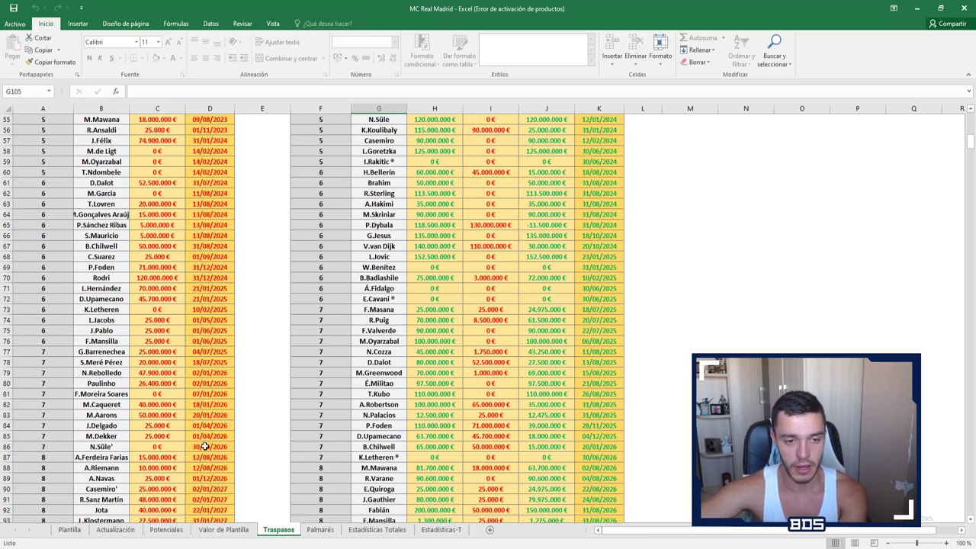
scroll(204, 446, "down", 3)
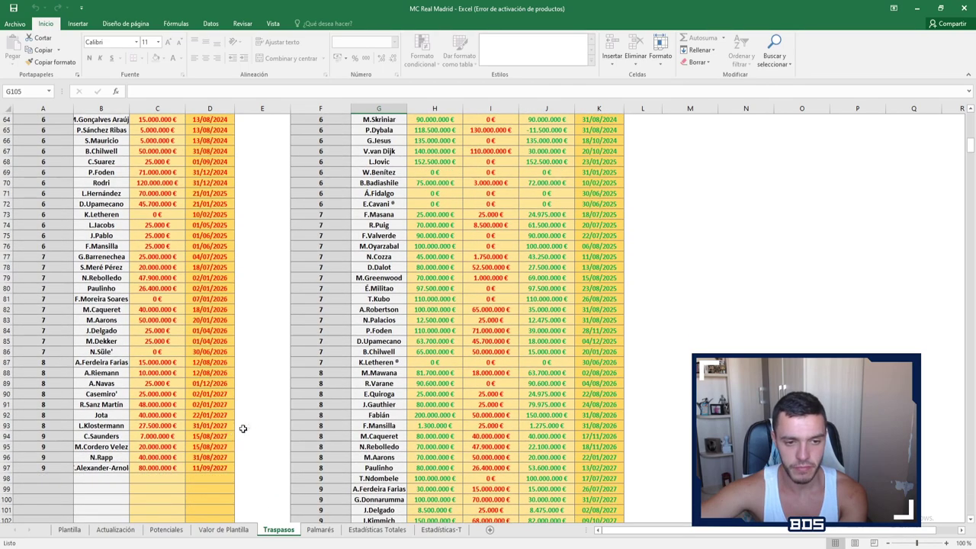
scroll(268, 419, "up", 1)
scroll(269, 418, "up", 1)
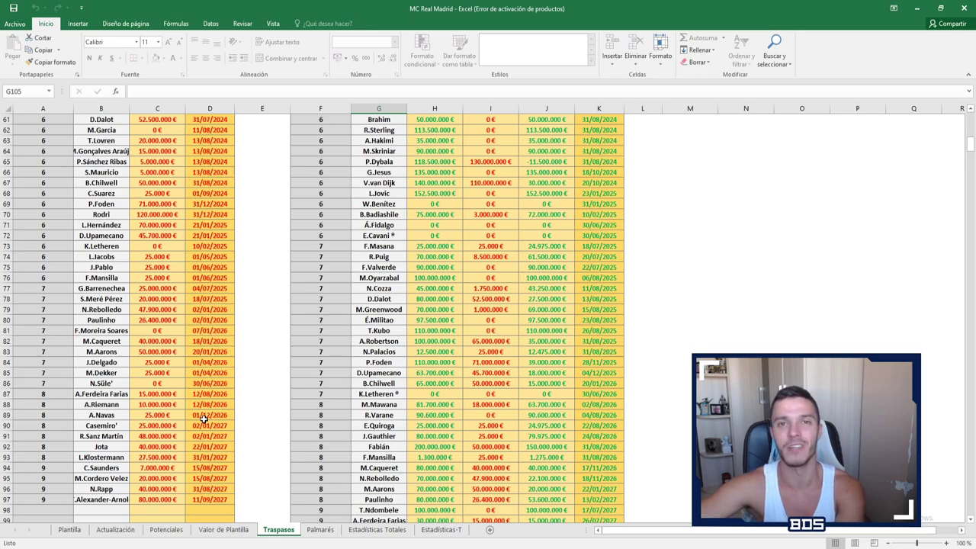
- Check the Fichaje Más Alto summary and compare it with the prices in the Fichajes table
scroll(440, 313, "up", 20)
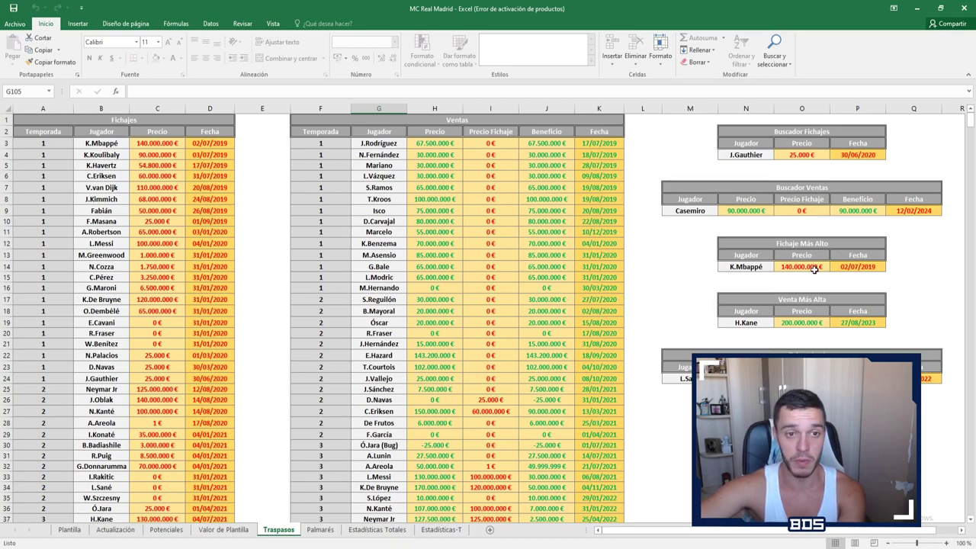
scroll(303, 283, "down", 3)
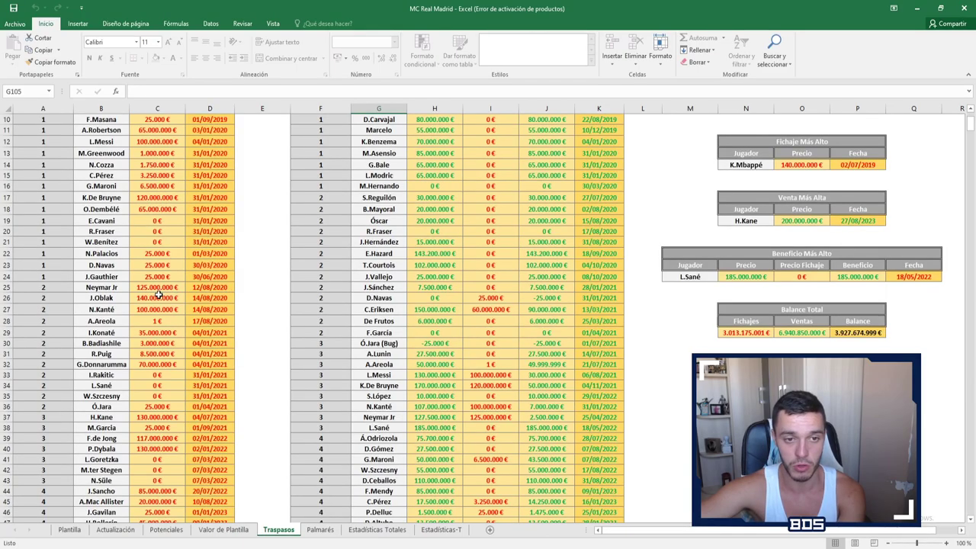
scroll(174, 296, "down", 2)
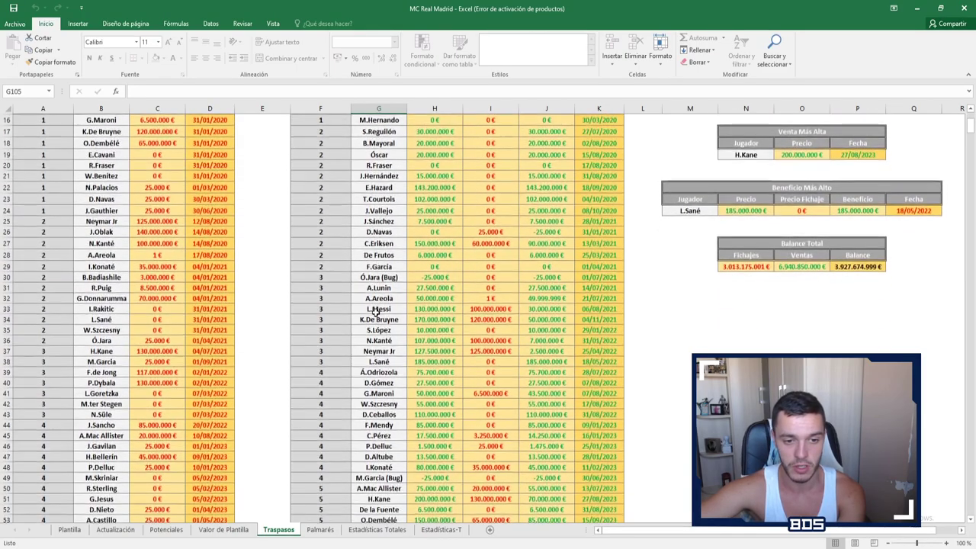
scroll(358, 317, "down", 2)
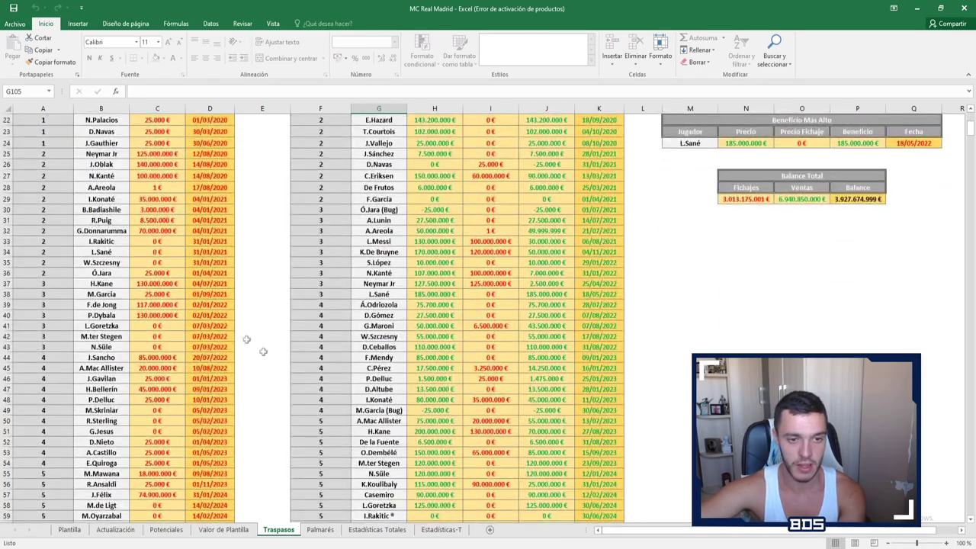
scroll(186, 302, "down", 2)
scroll(186, 303, "down", 5)
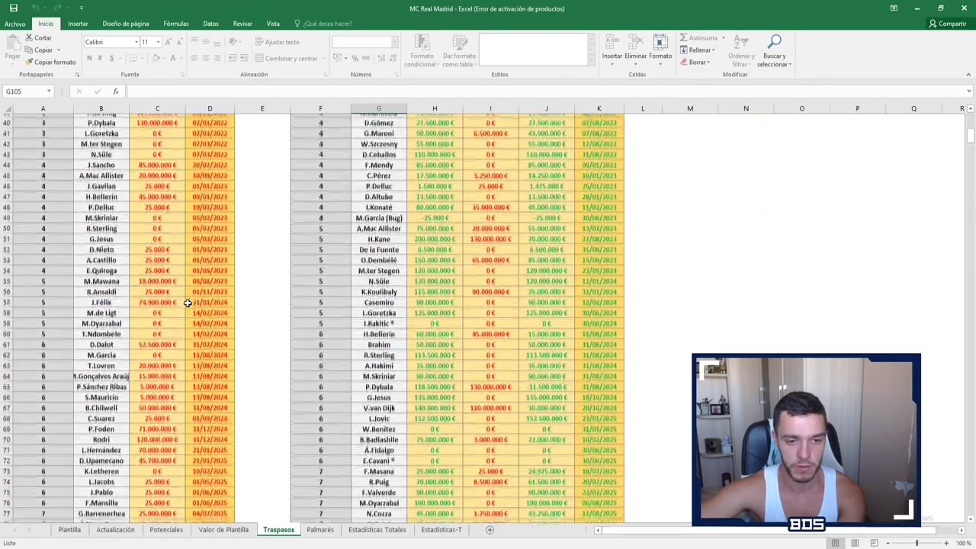
- Read through the Ventas table from season 1 to season 9, checking sale prices, signing costs and profits
scroll(187, 309, "up", 14)
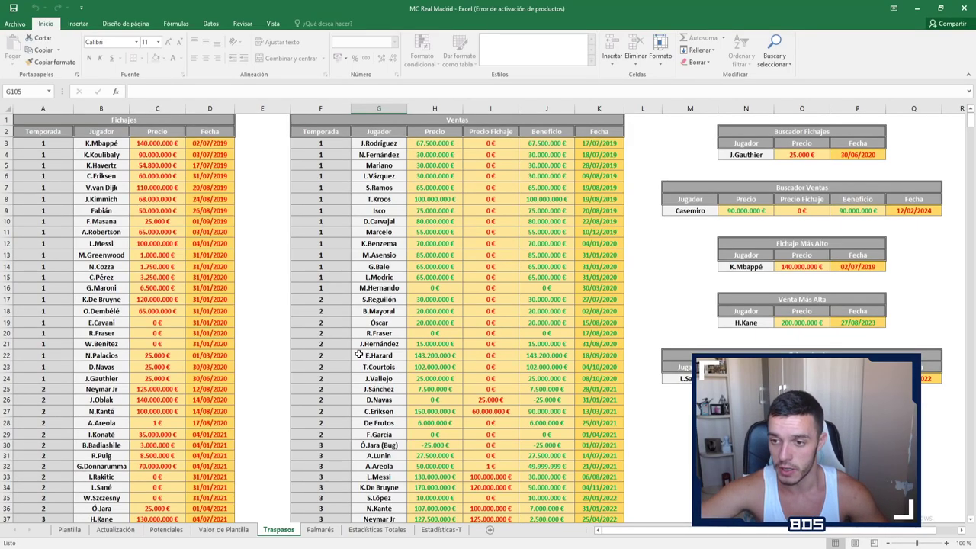
scroll(480, 334, "down", 3)
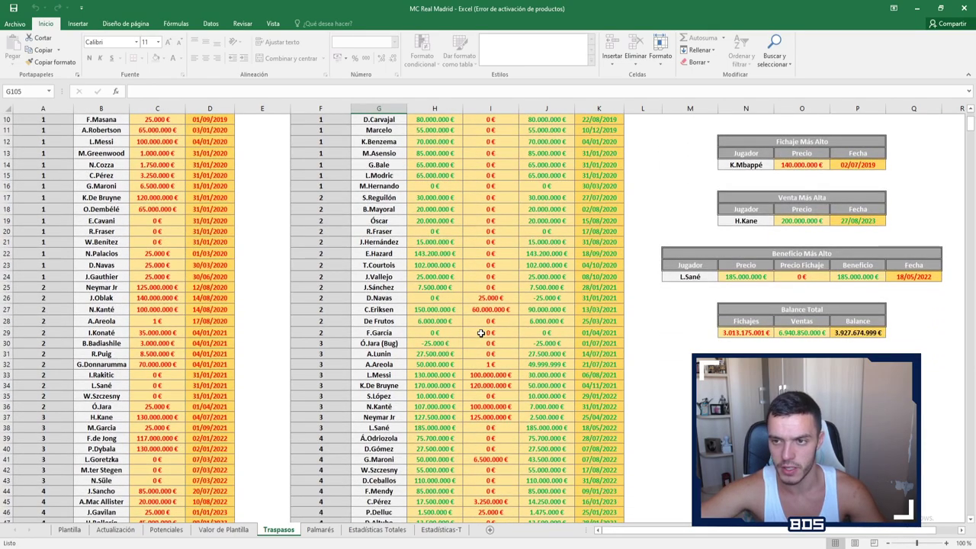
scroll(480, 333, "down", 2)
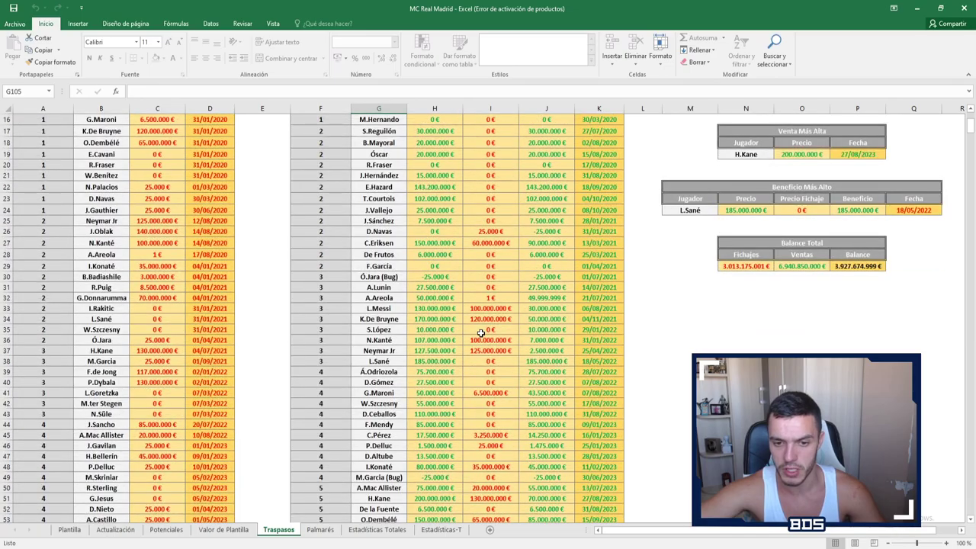
scroll(458, 374, "down", 9)
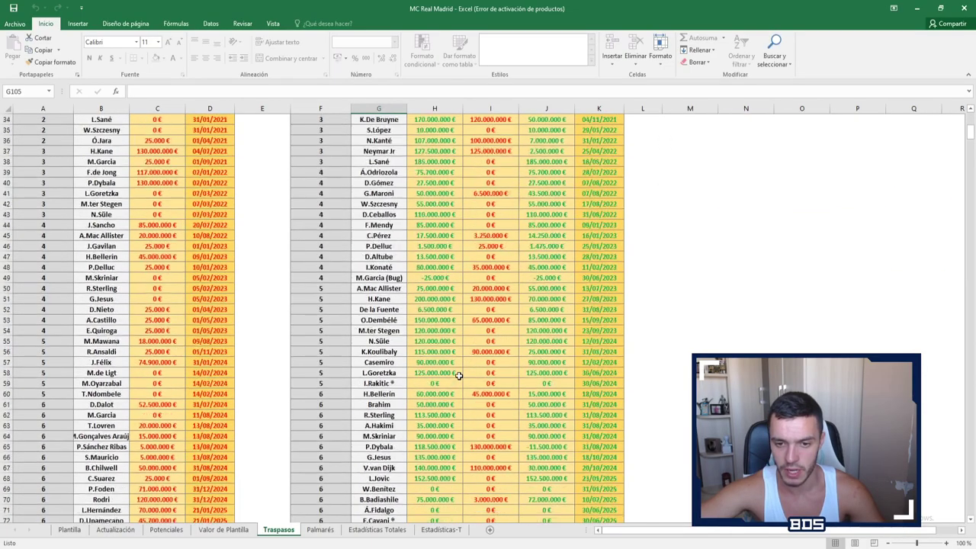
scroll(458, 375, "down", 3)
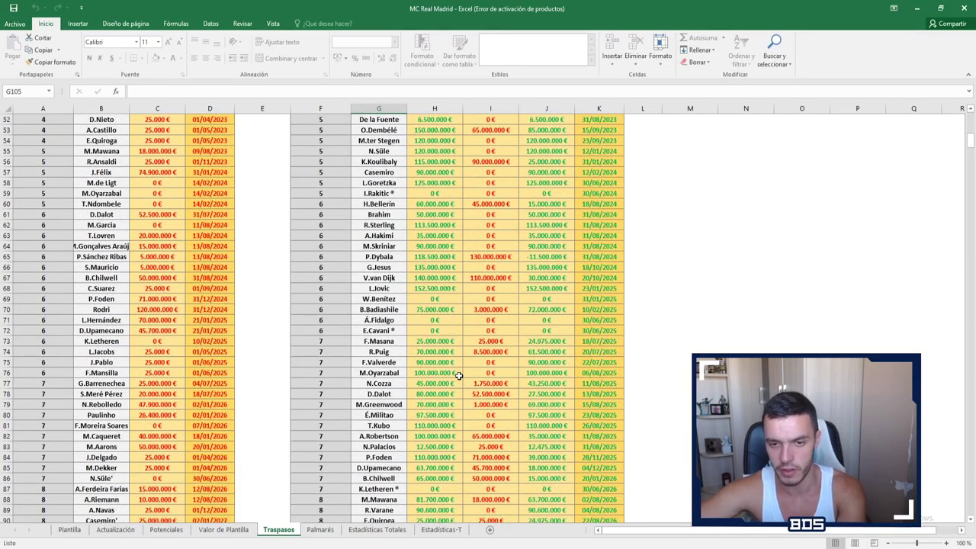
scroll(458, 375, "down", 3)
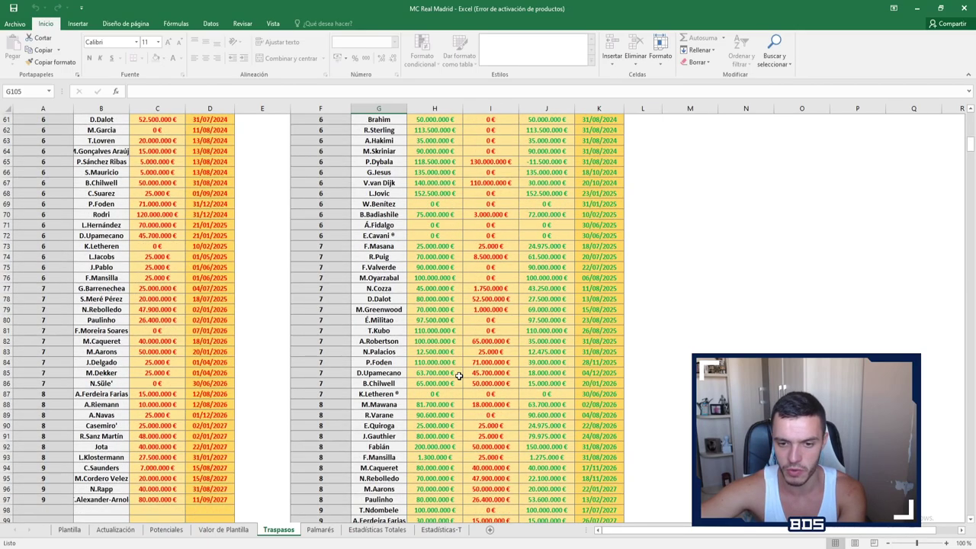
scroll(458, 375, "down", 2)
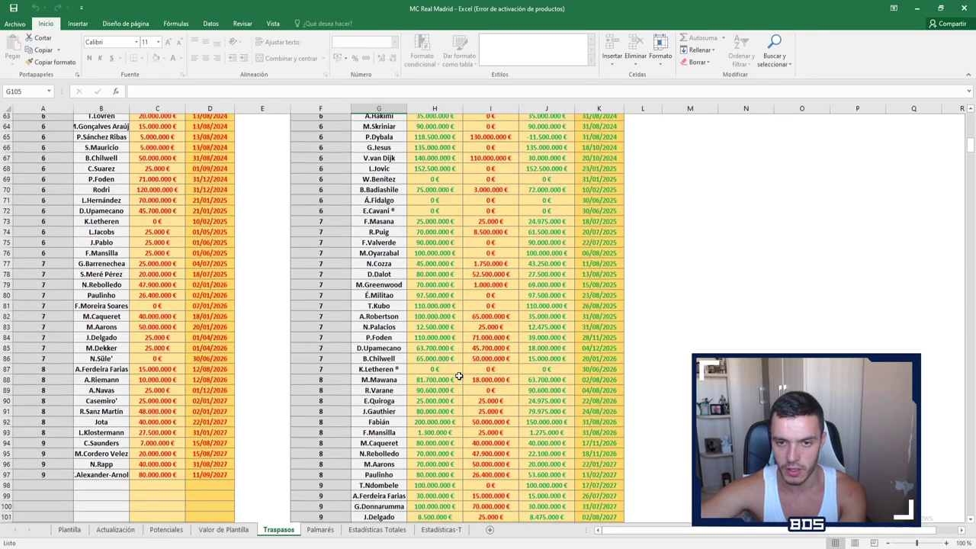
scroll(525, 399, "up", 20)
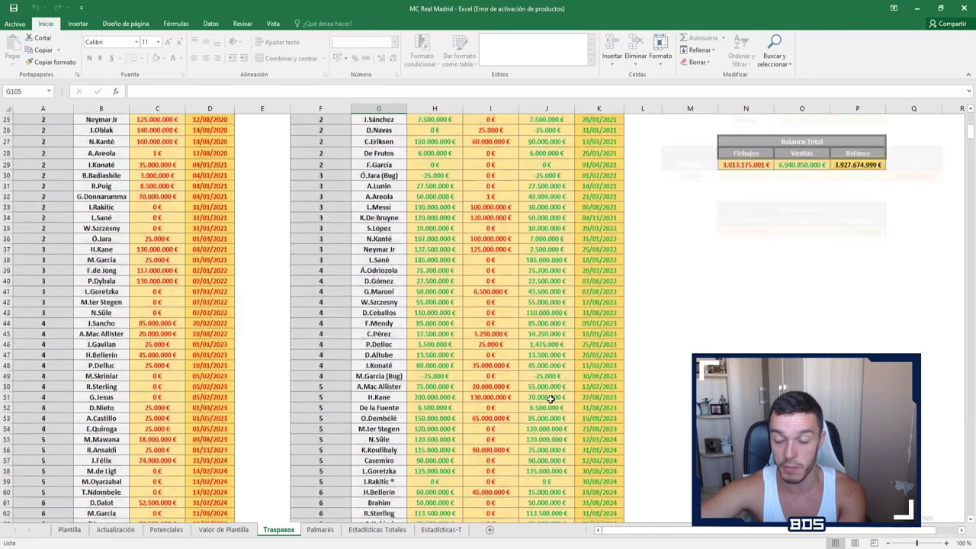
- Compare the Fichajes and Ventas tables season by season down to their last entries, along with the sales, profit and Balance Total summaries
scroll(497, 359, "up", 2)
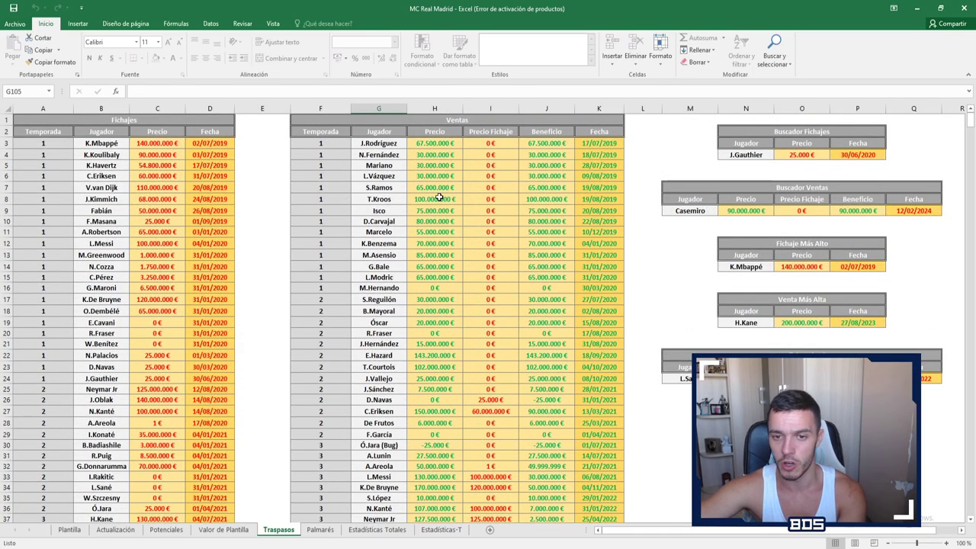
scroll(495, 333, "down", 2)
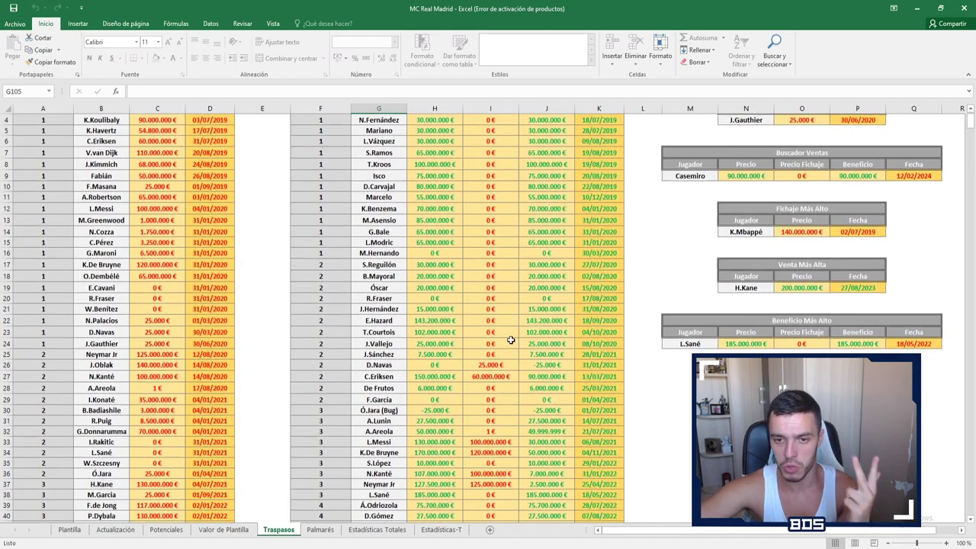
scroll(510, 340, "down", 3)
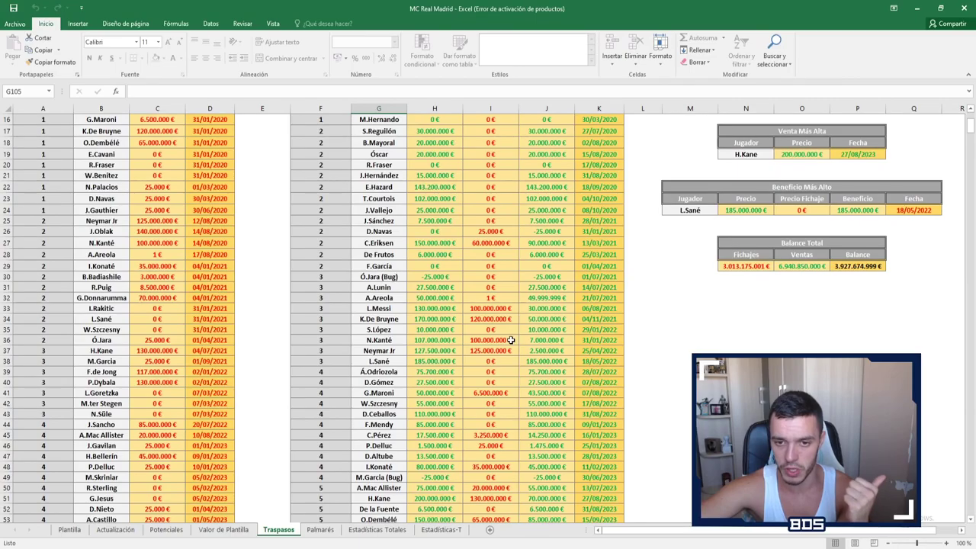
scroll(510, 340, "down", 1)
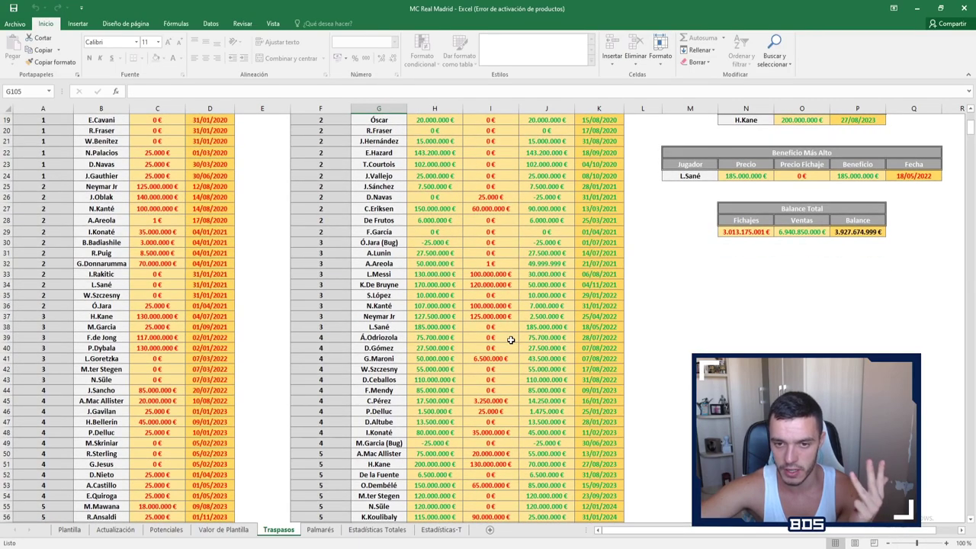
scroll(510, 340, "down", 2)
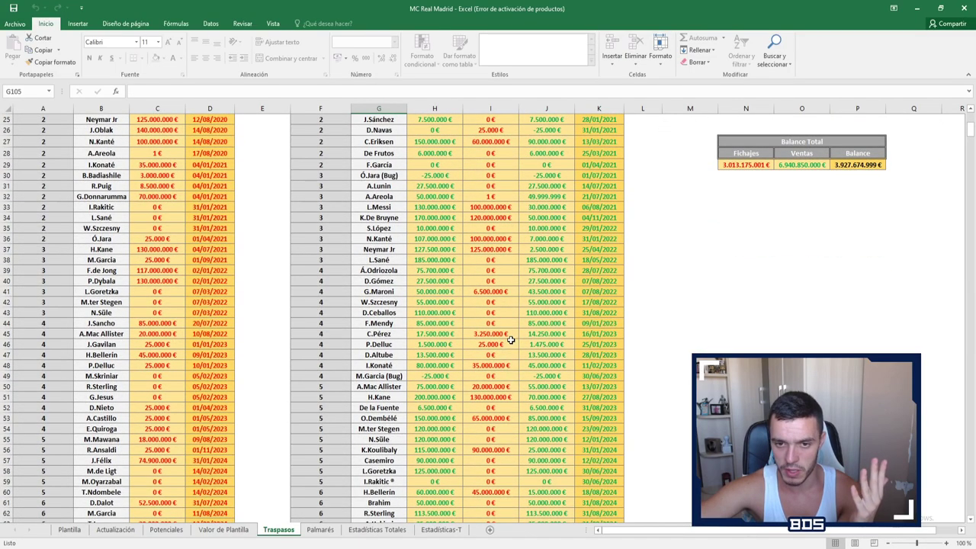
scroll(510, 340, "down", 3)
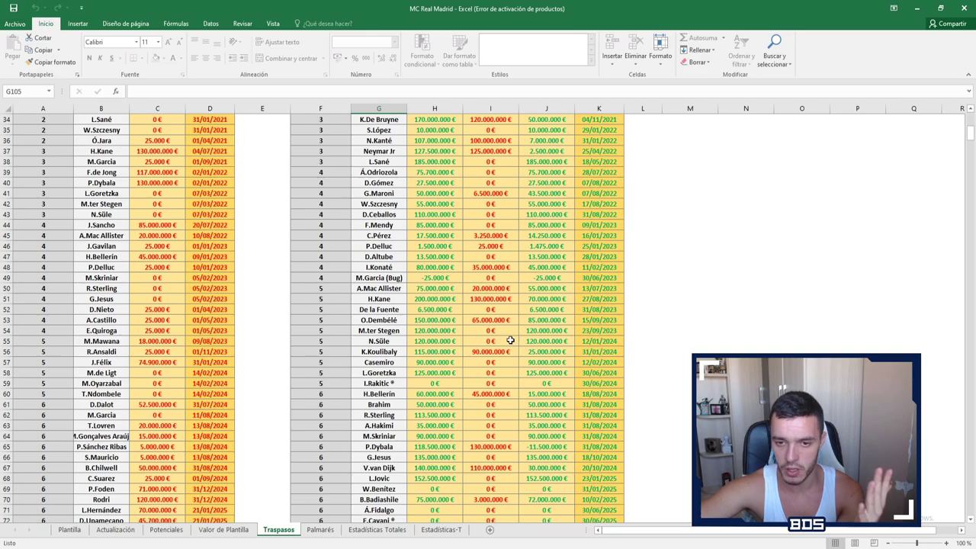
scroll(510, 340, "down", 2)
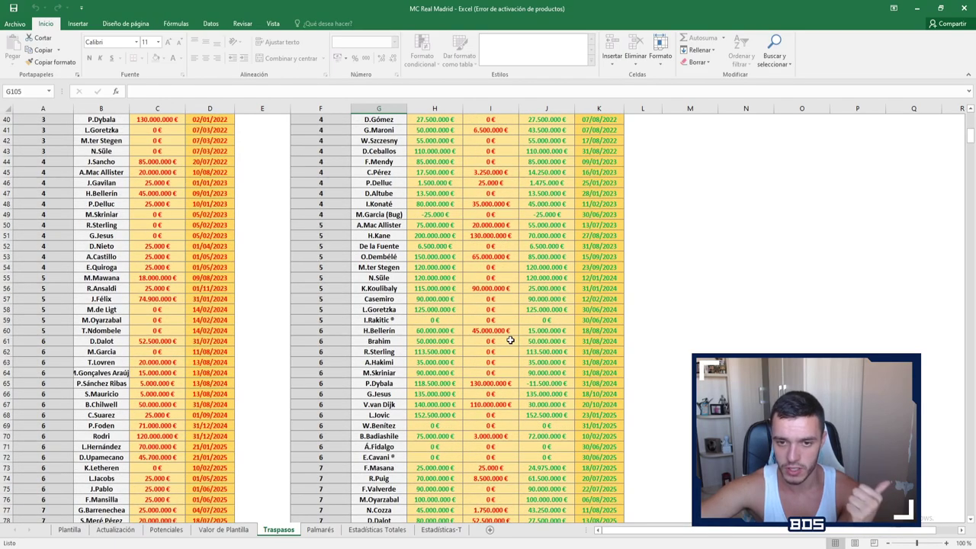
scroll(510, 340, "down", 1)
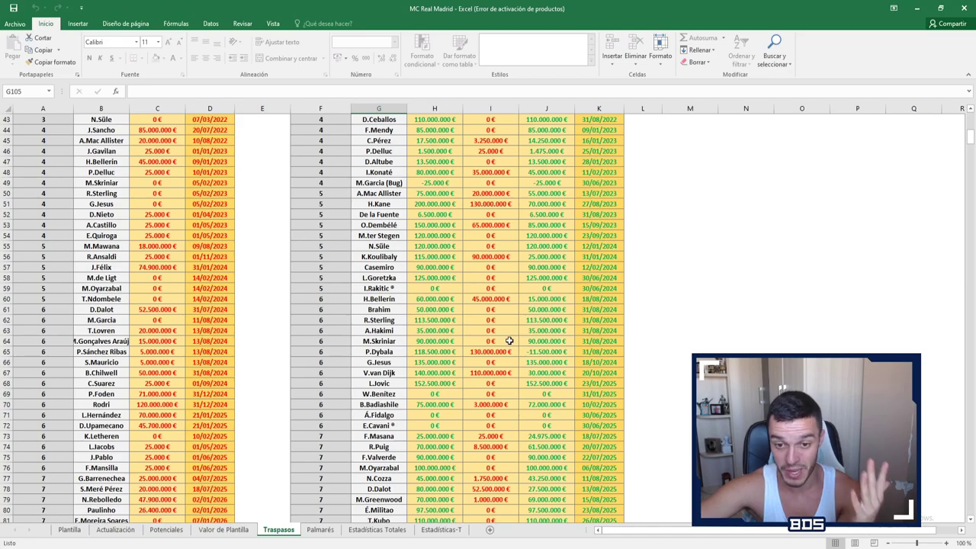
scroll(510, 341, "down", 4)
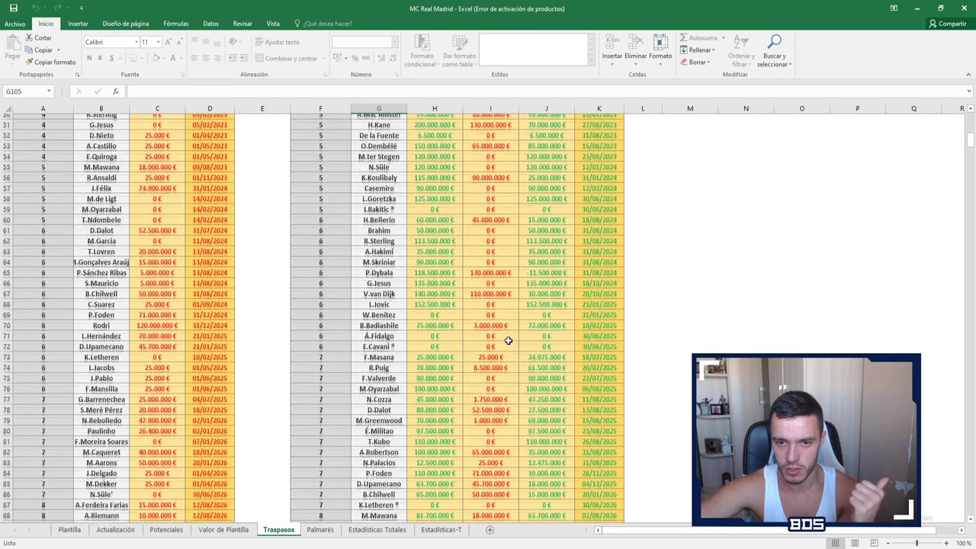
scroll(509, 340, "down", 2)
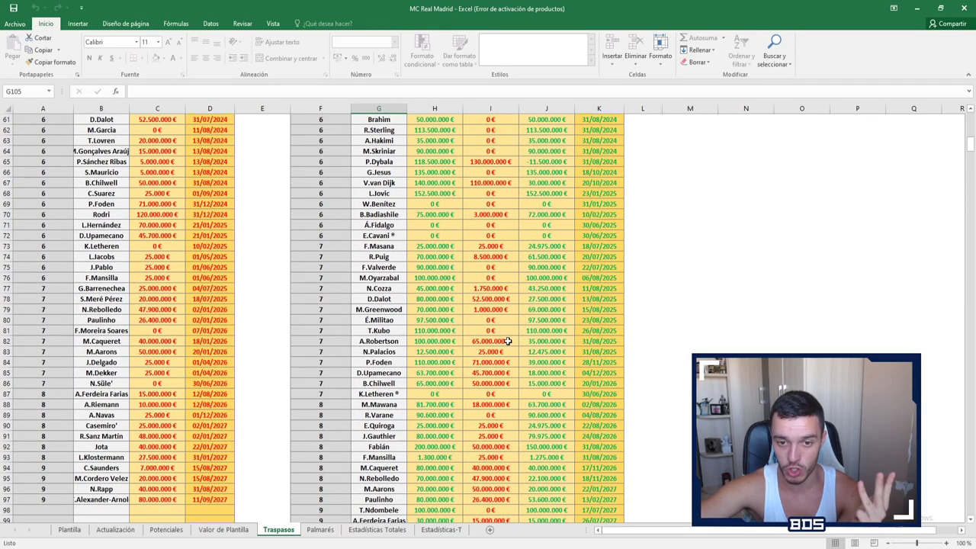
scroll(508, 341, "down", 3)
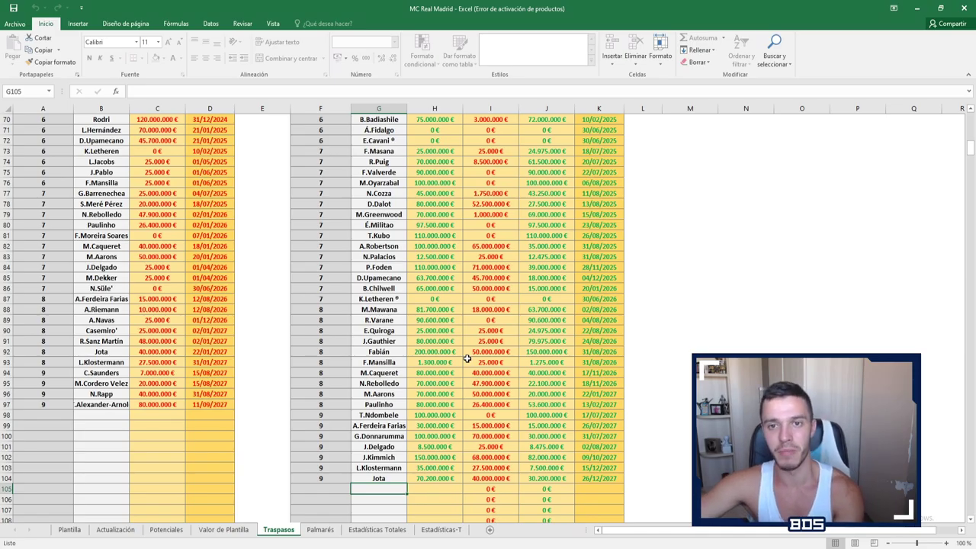
scroll(467, 359, "up", 20)
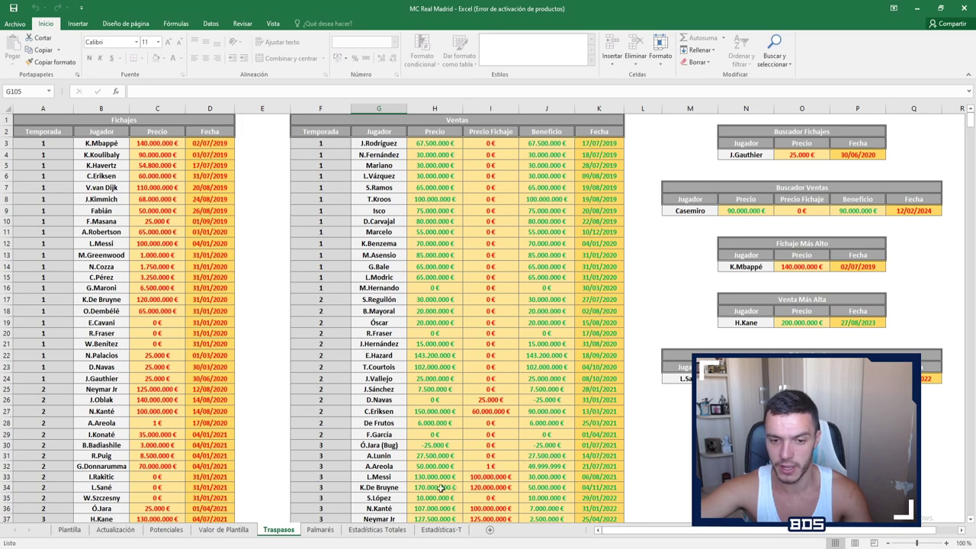
- On the Palmarés sheet, hide the rows for seasons 9 (2027-28) to 15 (2033-34) and protect the sheet
left_click(320, 530)
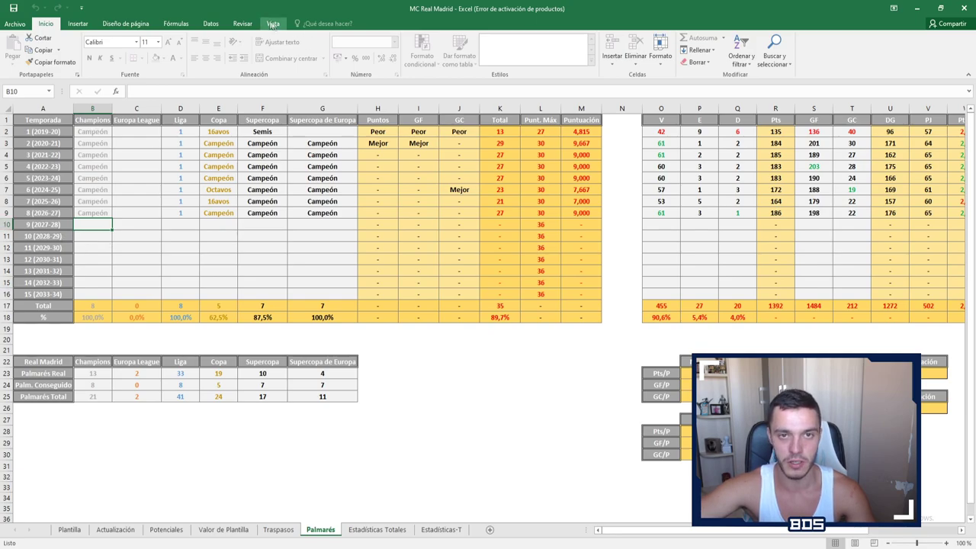
left_click(243, 24)
left_click_drag(6, 224, 7, 295)
right_click(8, 294)
left_click(32, 430)
left_click(356, 55)
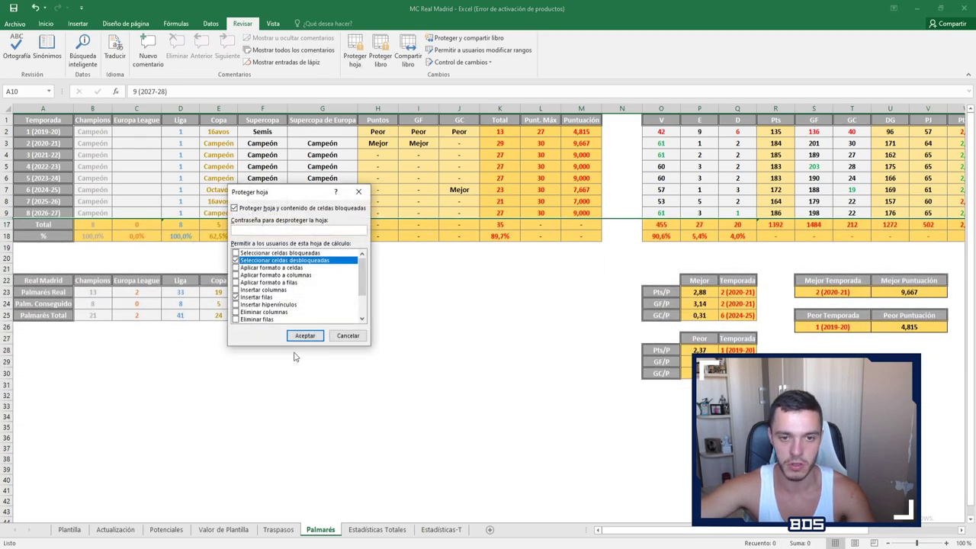
left_click(306, 339)
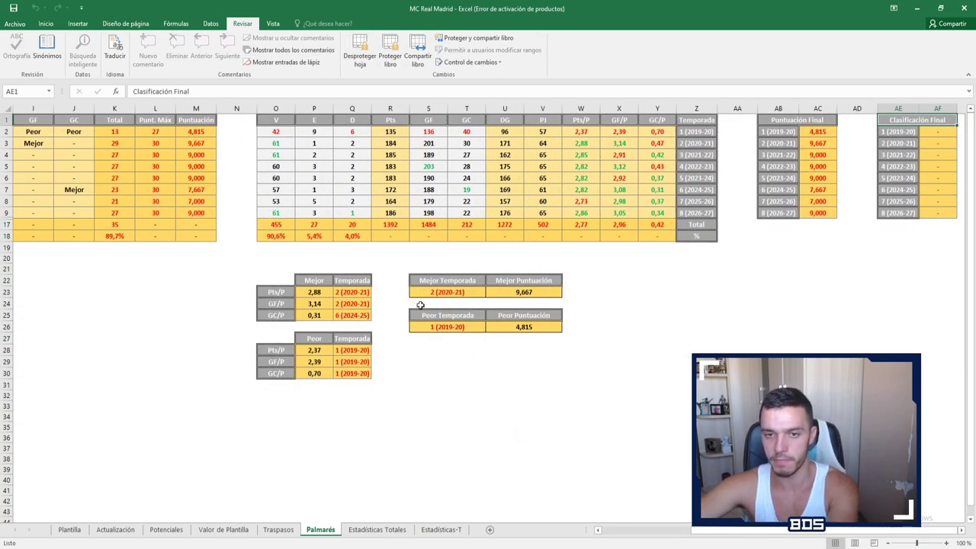
- Return to the start of the Palmarés table and check the Champions and Liga results of season 1 (2019-20)
left_click_drag(709, 530, 610, 530)
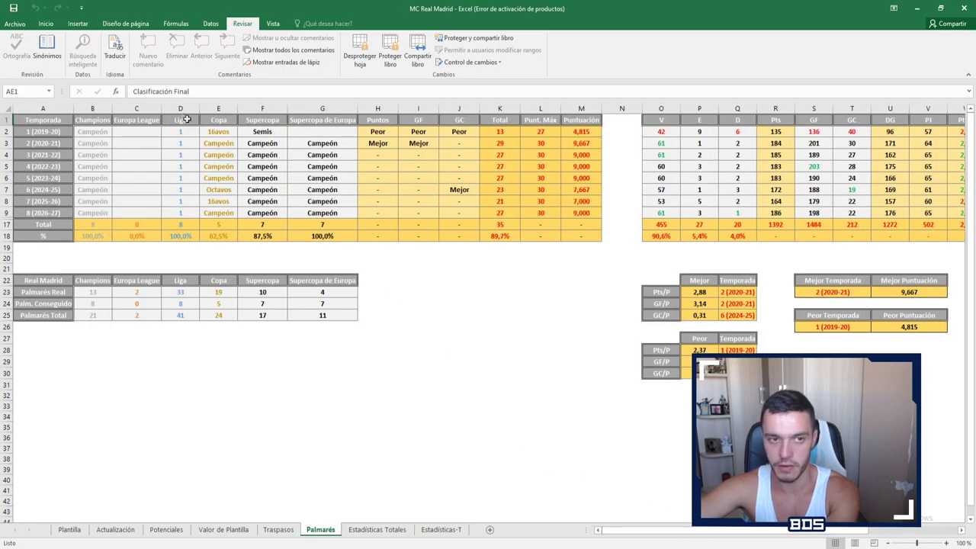
left_click(102, 131)
left_click(46, 24)
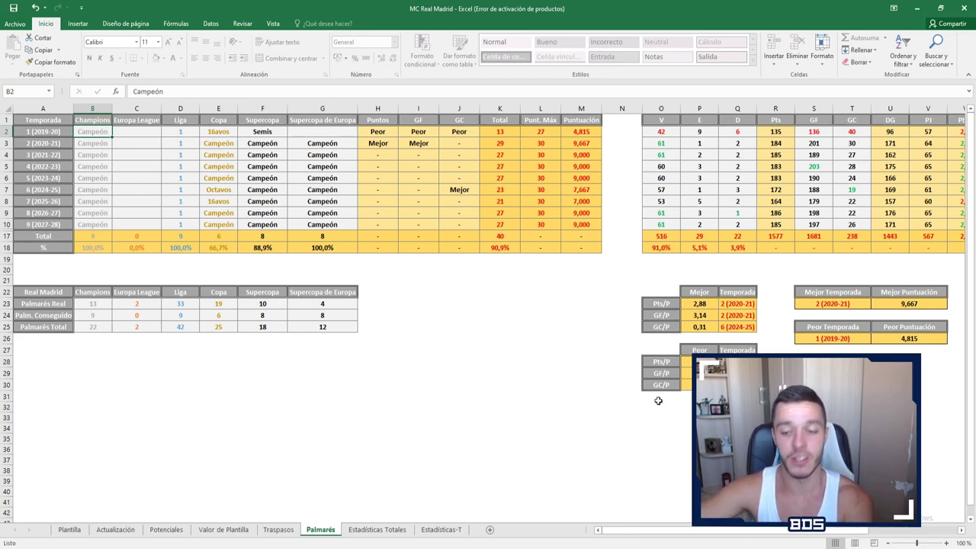
key("Right")
key("Right")
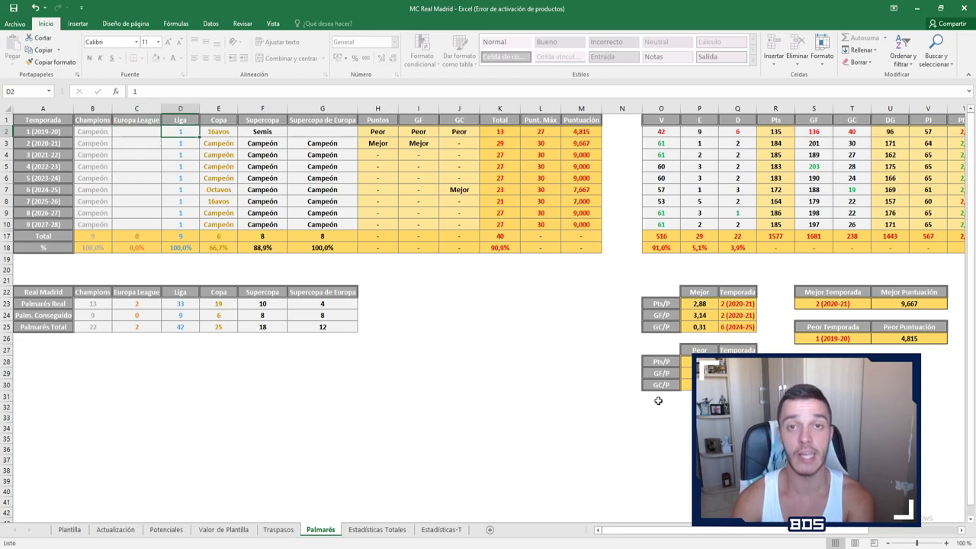
- Go through the Copa results from season 1 (2019-20) to season 9 (2027-28) one by one
key("Right")
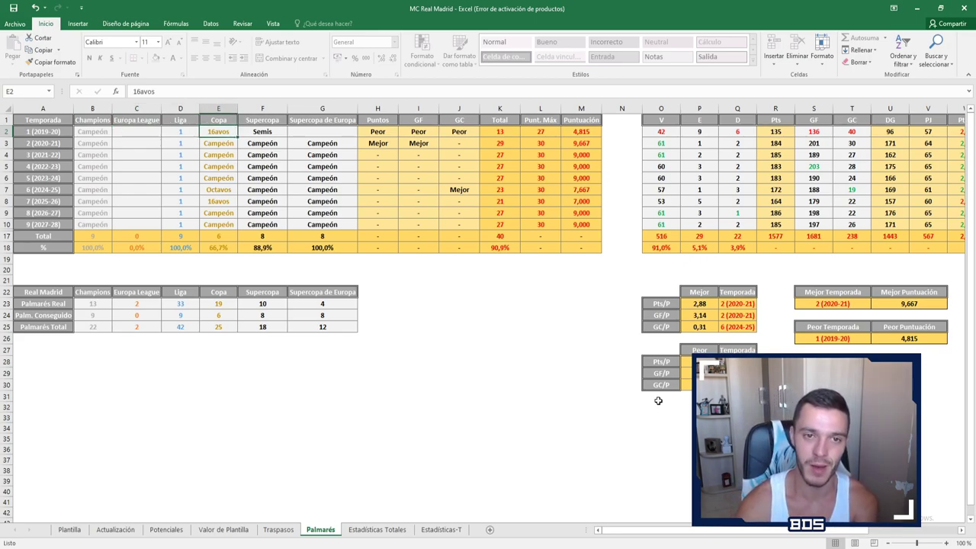
key("Down")
key("Down")
key("Down")
key("Down")
key("Down")
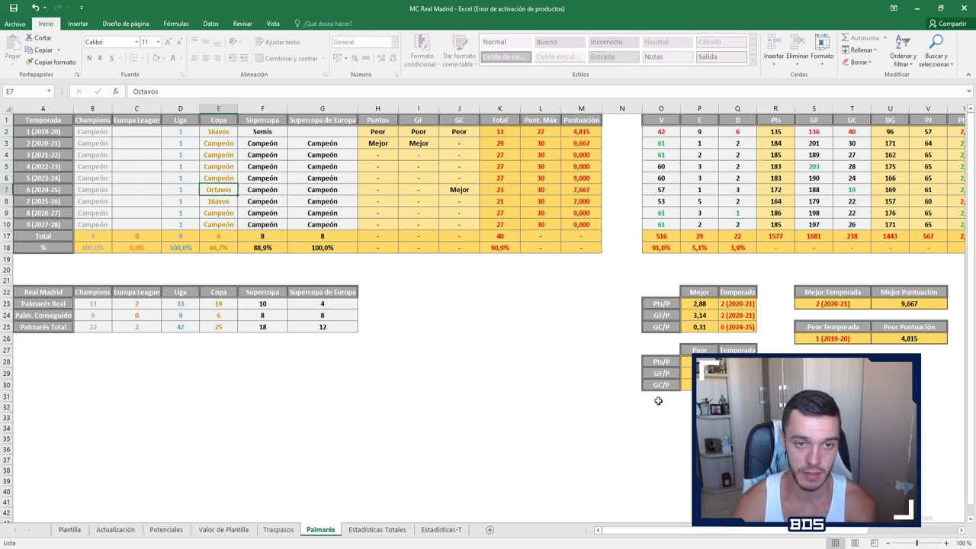
key("Down")
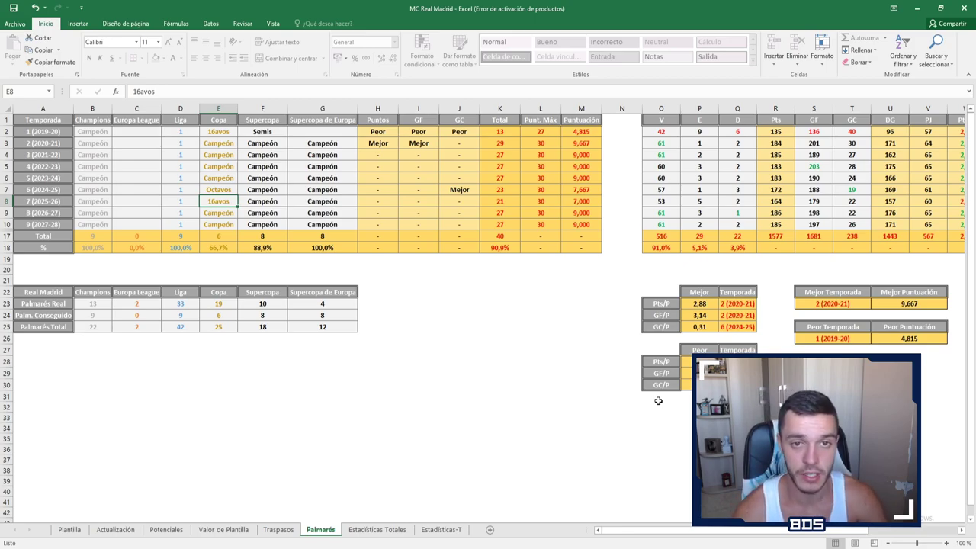
key("Down")
key("Down")
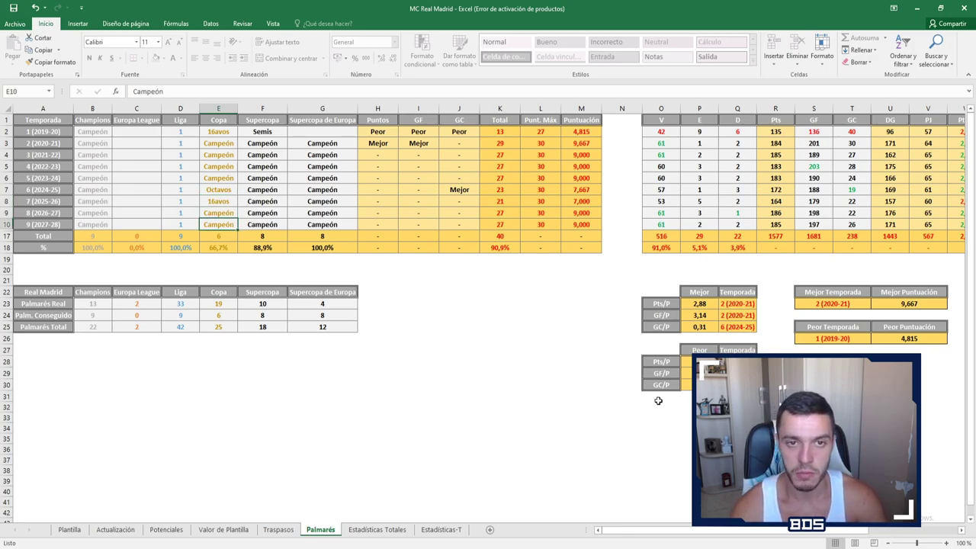
- Check the Supercopa and Supercopa de Europa results for seasons 1 (2019-20) and 2 (2020-21)
key("Right")
key("ctrl+Up")
key("Down")
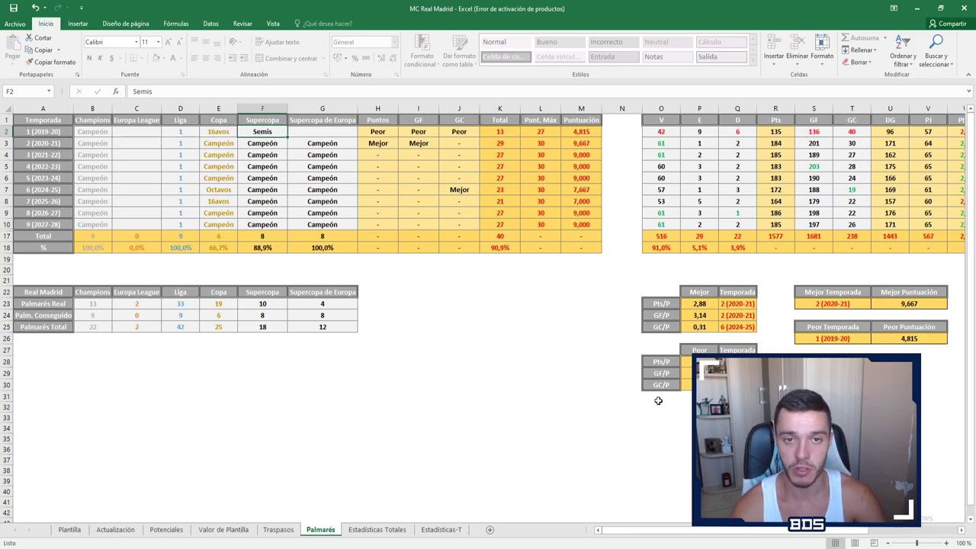
key("Down")
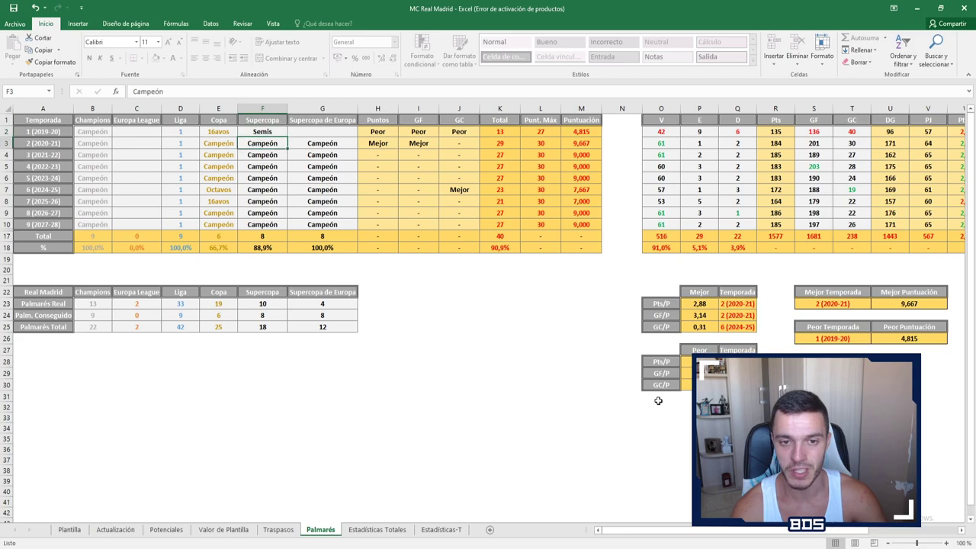
key("Right")
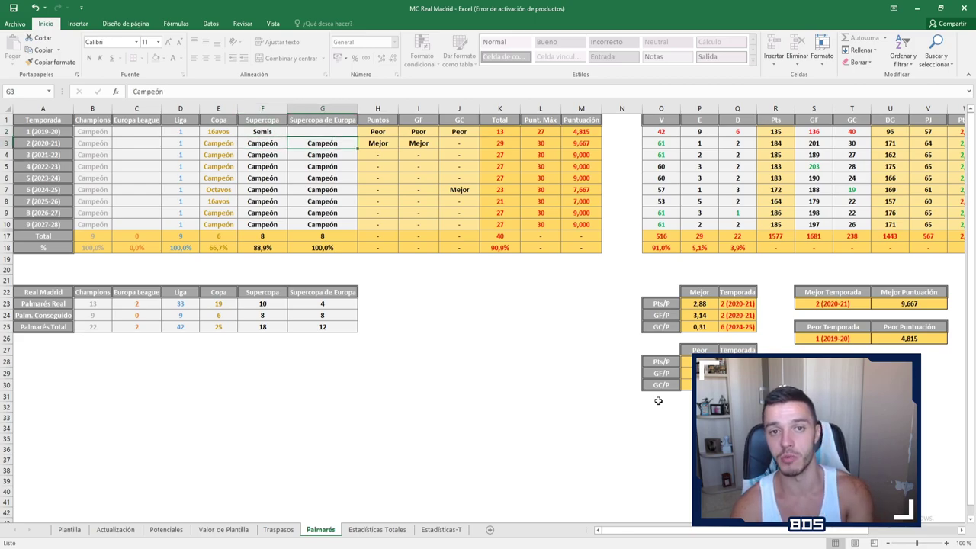
key("Up")
key("Left")
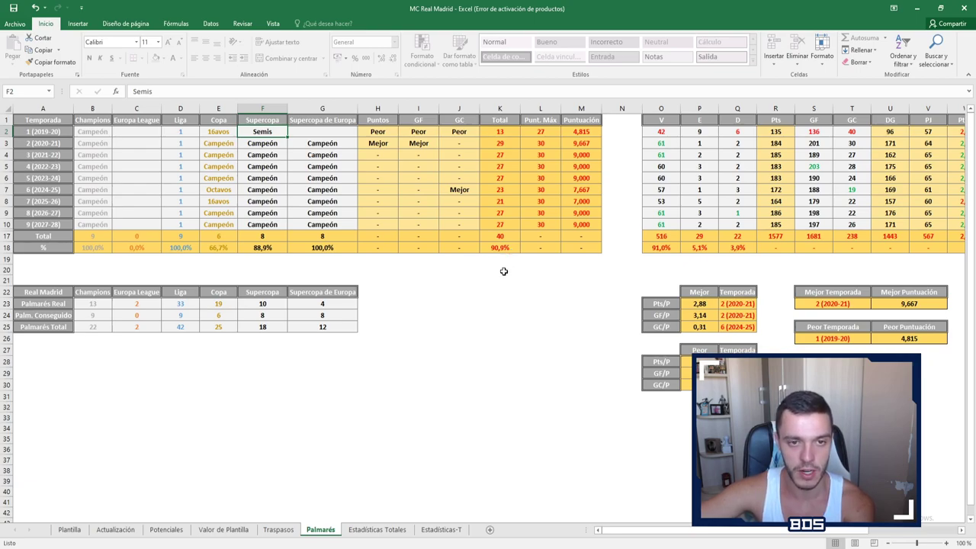
left_click(335, 133)
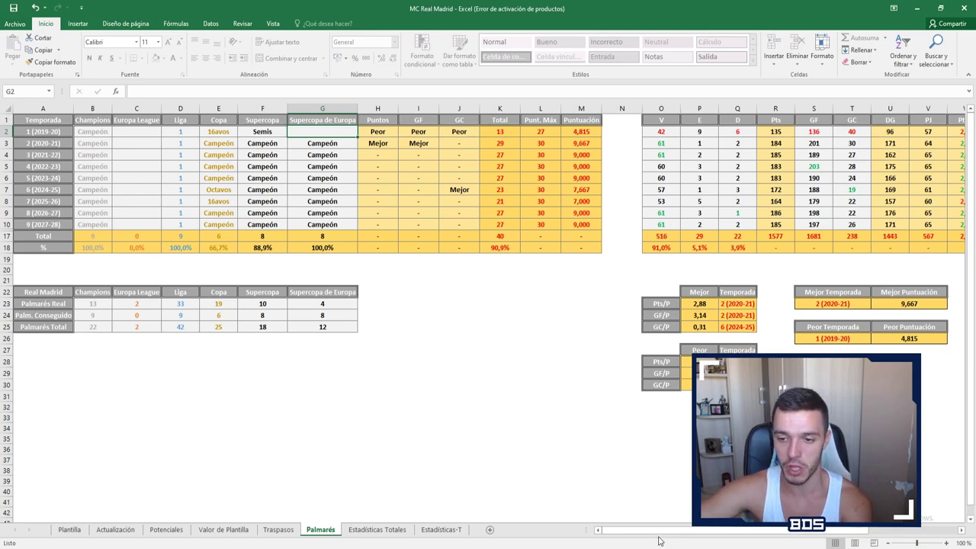
- Examine the points and goals statistics with the best and worst season summaries, and reselect the season 1 Champions result
left_click_drag(661, 533, 704, 533)
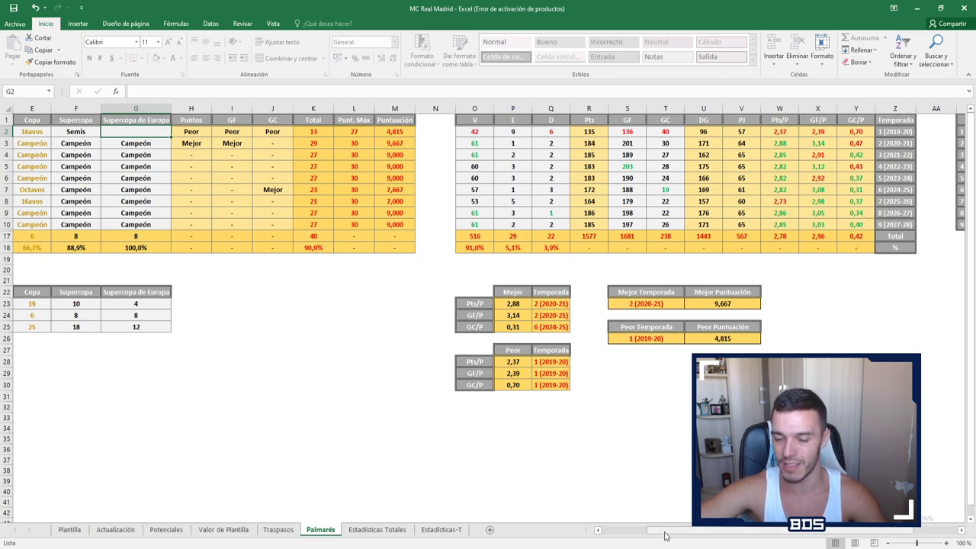
left_click_drag(665, 536, 619, 534)
left_click(89, 132)
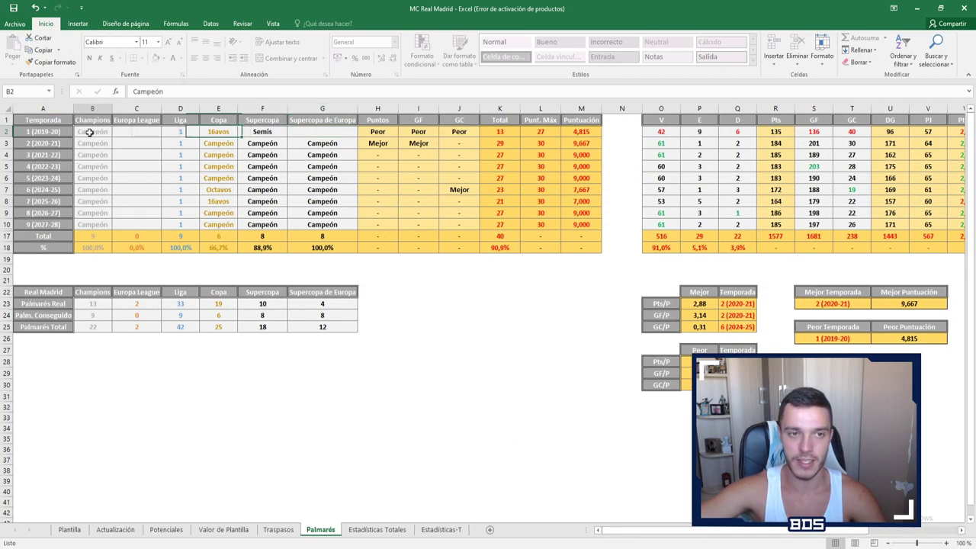
- Open the Estadísticas-T sheet and look through the player statistics season by season, starting from Temporada 1 (2019-20)
left_click(430, 530)
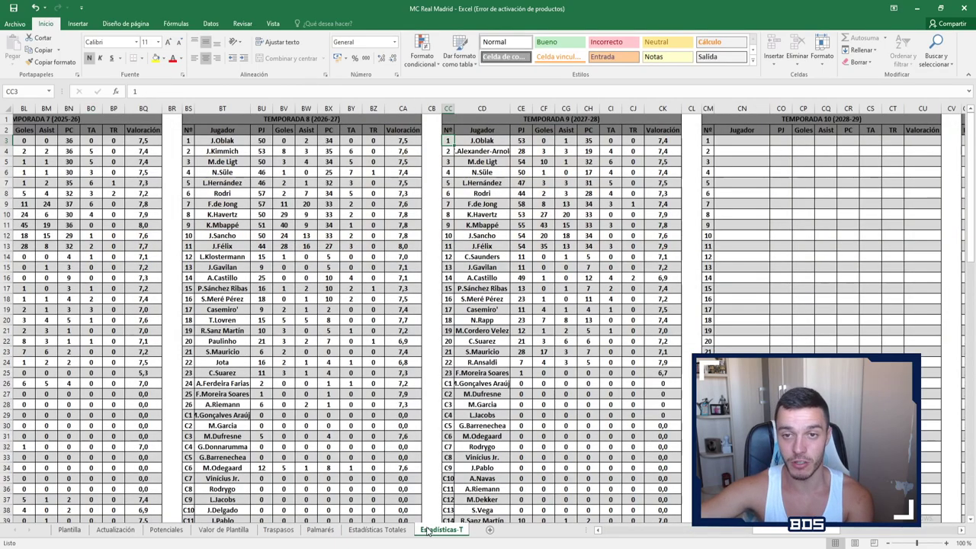
left_click_drag(770, 532, 618, 532)
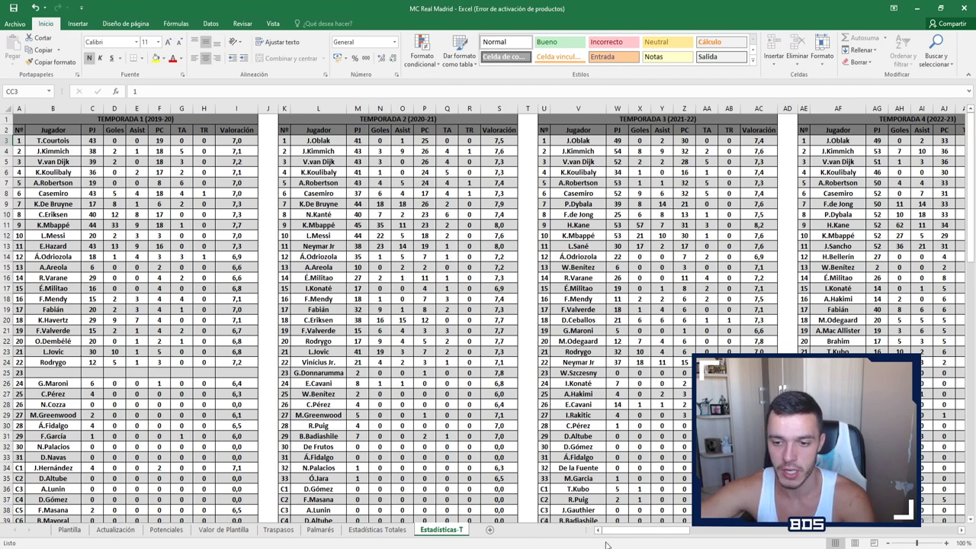
left_click_drag(614, 538, 641, 535)
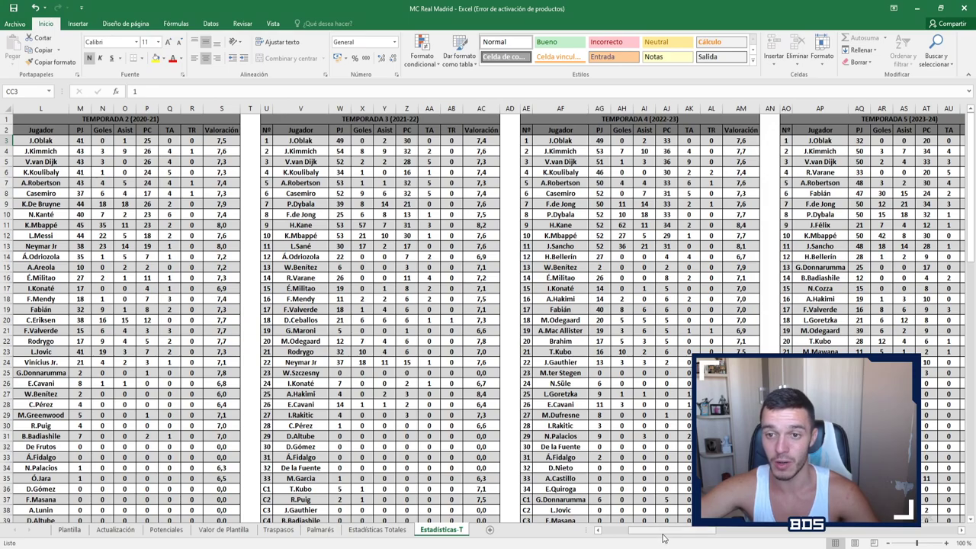
scroll(663, 538, "right", 10)
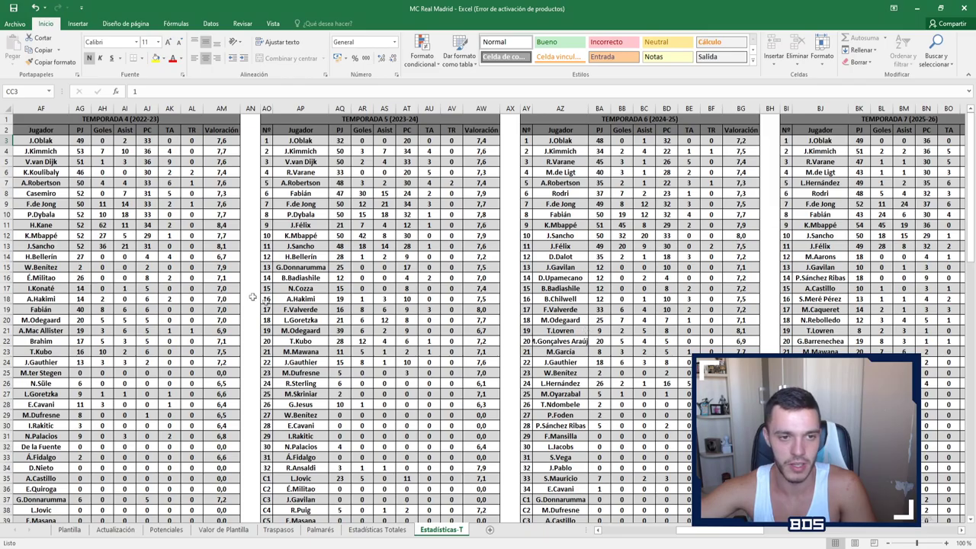
left_click_drag(706, 534, 674, 536)
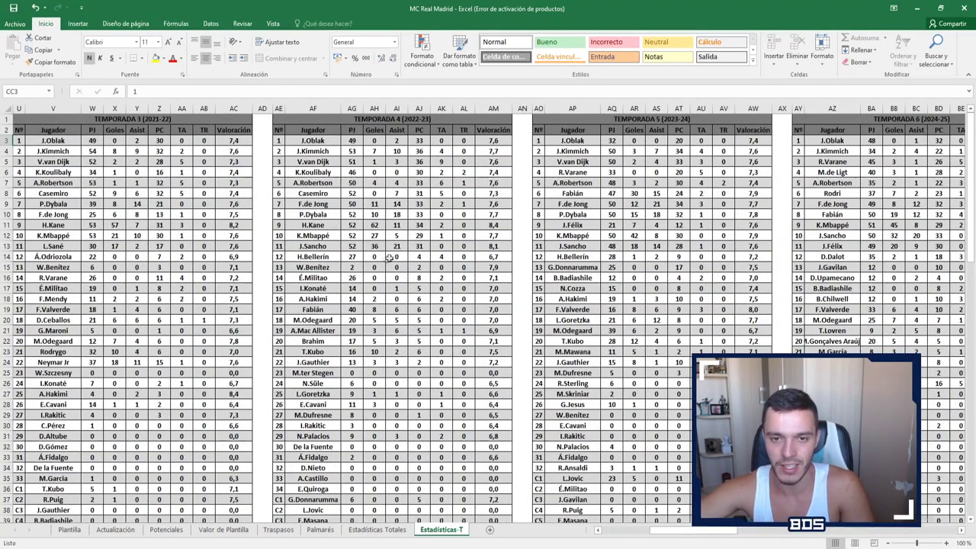
left_click_drag(674, 536, 715, 537)
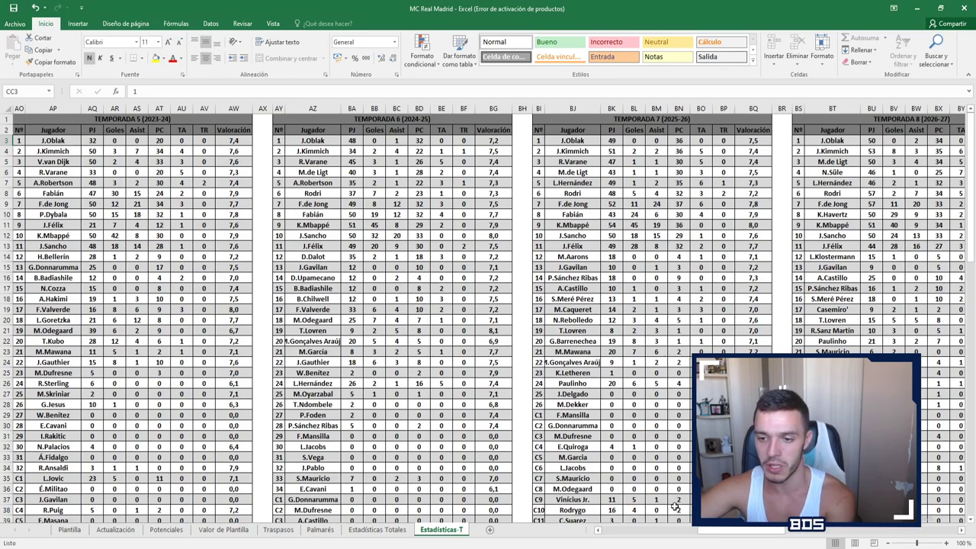
- Look through the Estadísticas-T player statistics from Temporada 6 (2024-25) up to Temporada 9 (2027-28)
scroll(717, 539, "right", 2)
scroll(717, 540, "right", 2)
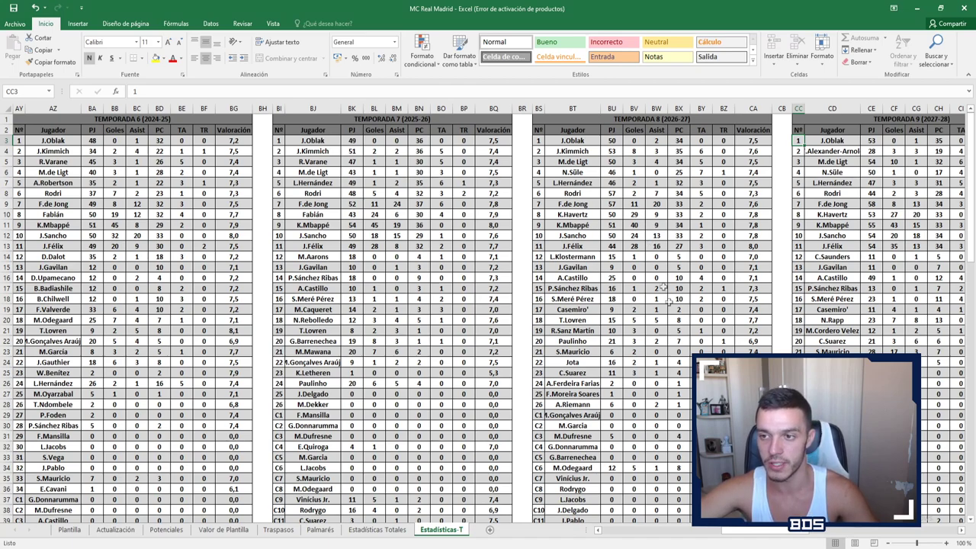
left_click_drag(743, 530, 770, 540)
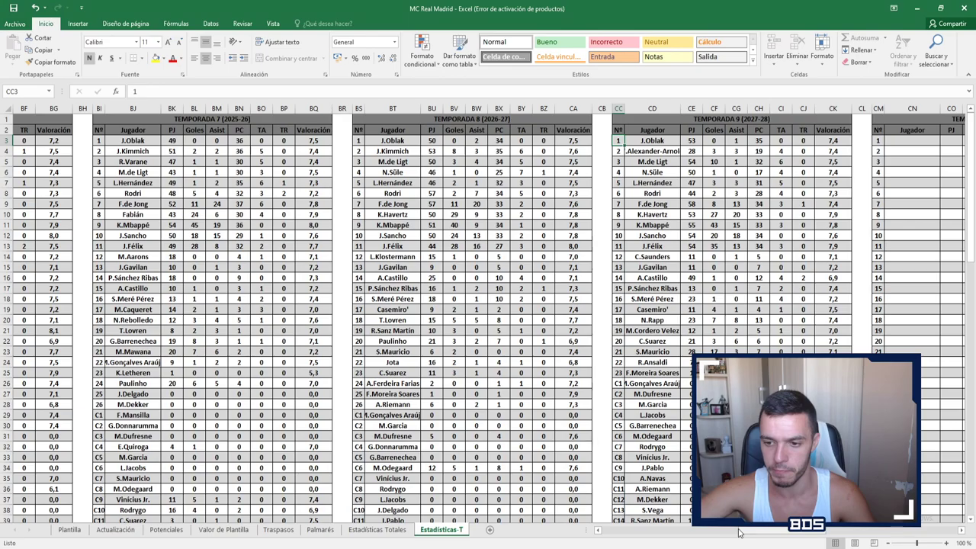
- Review the season tables in reverse order, from Temporada 8 (2026-27) back to Temporada 1 (2019-20)
scroll(738, 532, "left", 5)
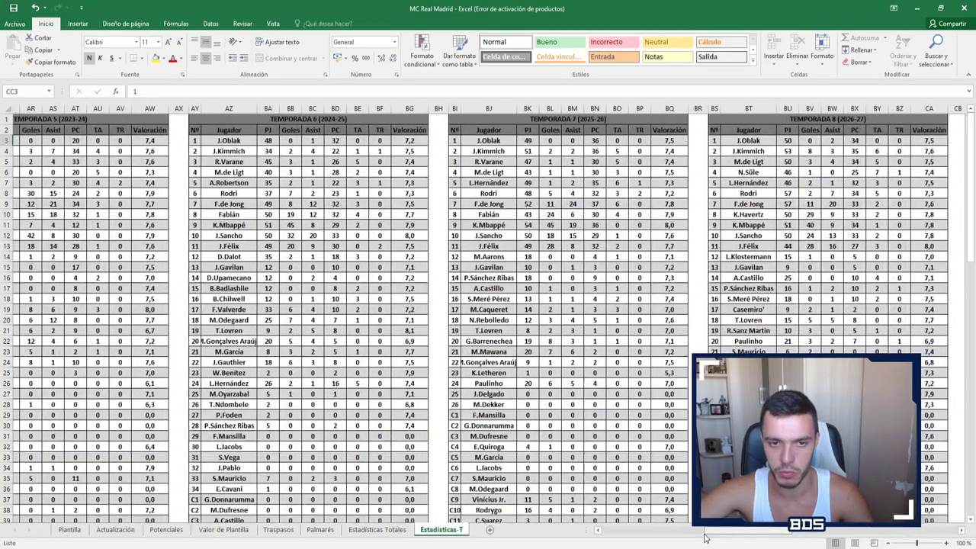
scroll(705, 537, "left", 1)
scroll(704, 537, "left", 1)
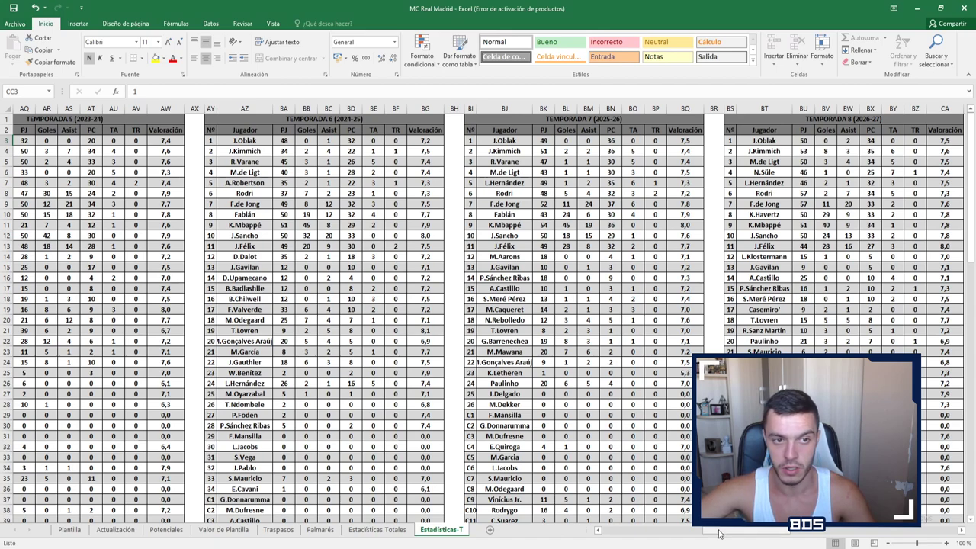
left_click_drag(714, 536, 692, 530)
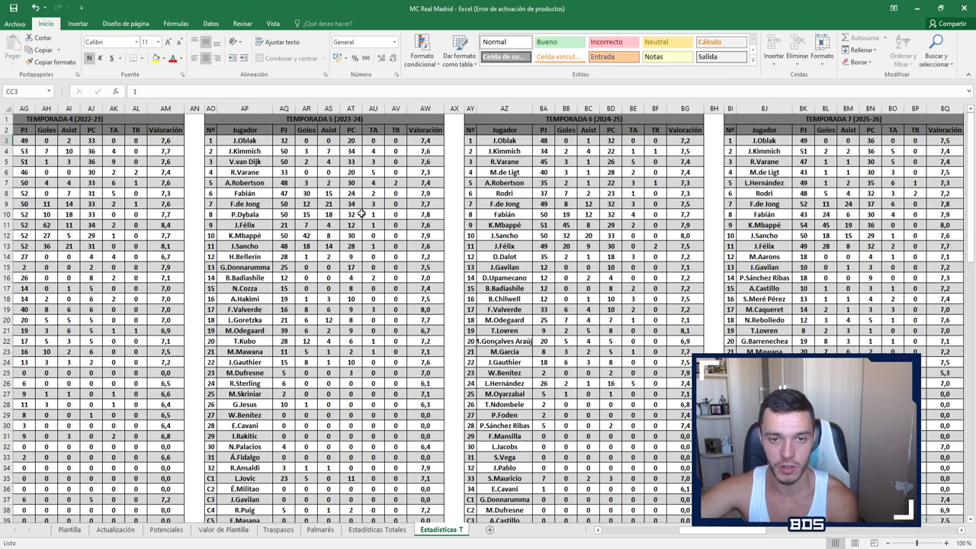
scroll(715, 535, "left", 1)
left_click_drag(715, 535, 688, 536)
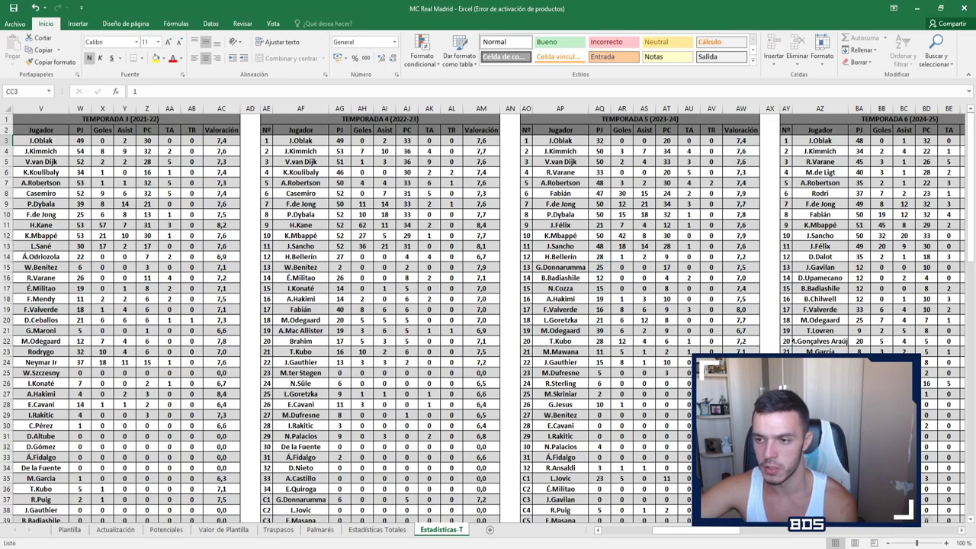
left_click_drag(728, 534, 684, 534)
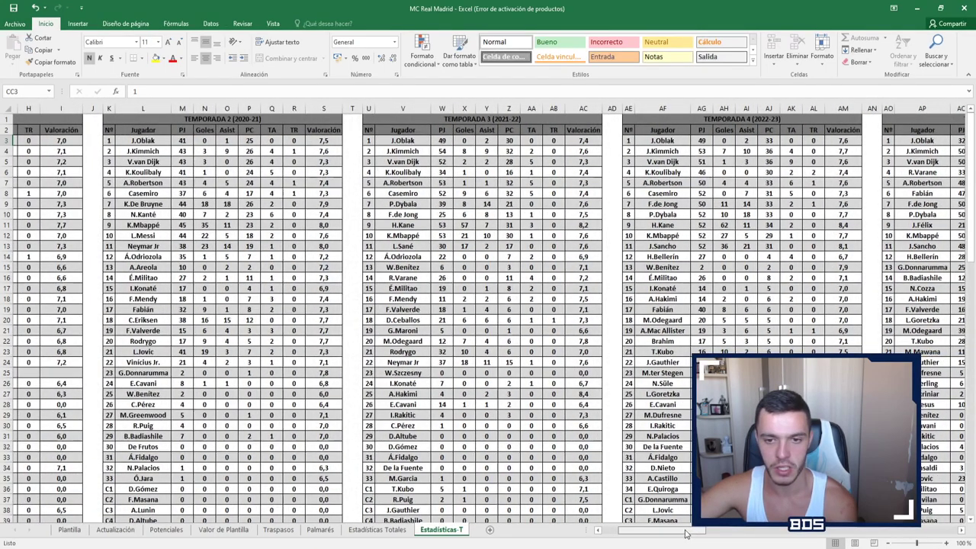
left_click_drag(684, 534, 686, 534)
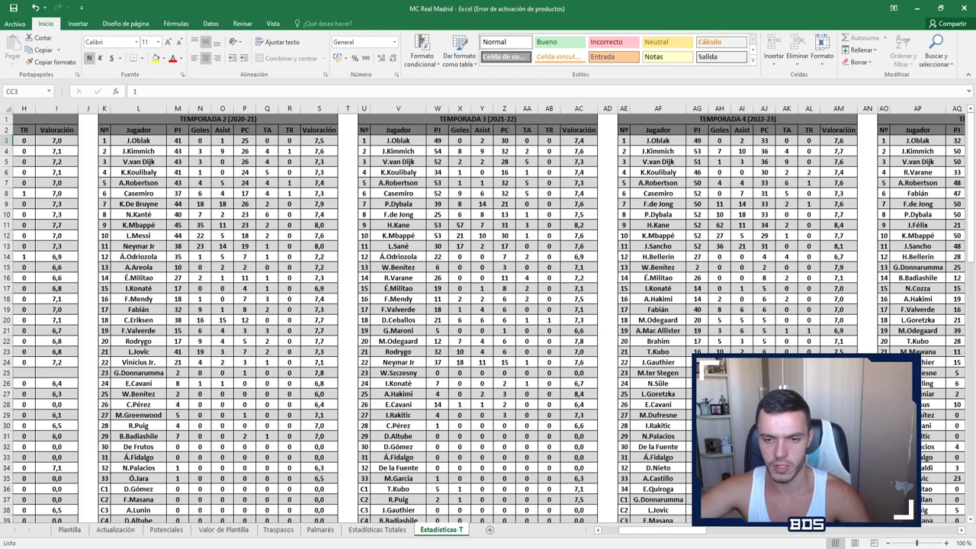
left_click_drag(696, 534, 657, 534)
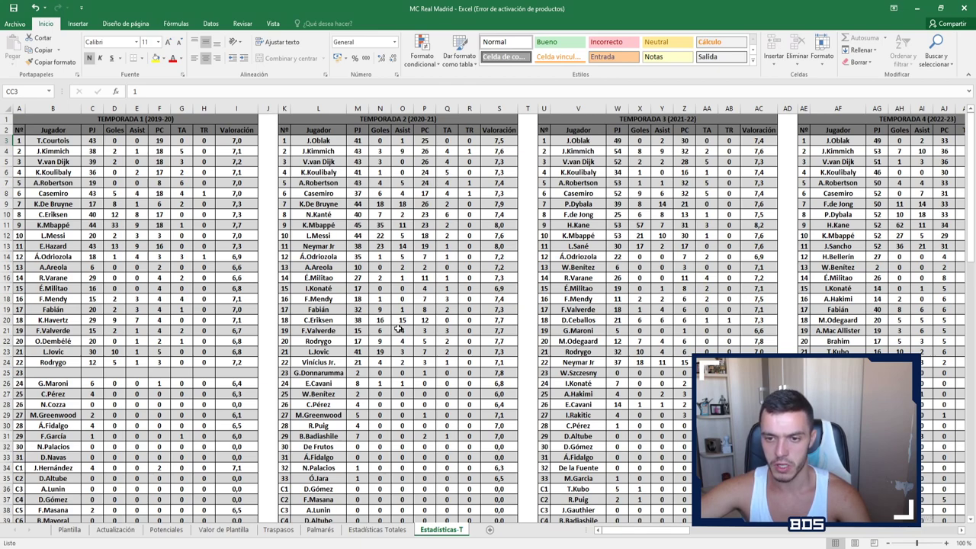
- Open the Estadísticas Totales sheet, look through the full list of accumulated player statistics and return to the Jugador header cell
left_click(379, 531)
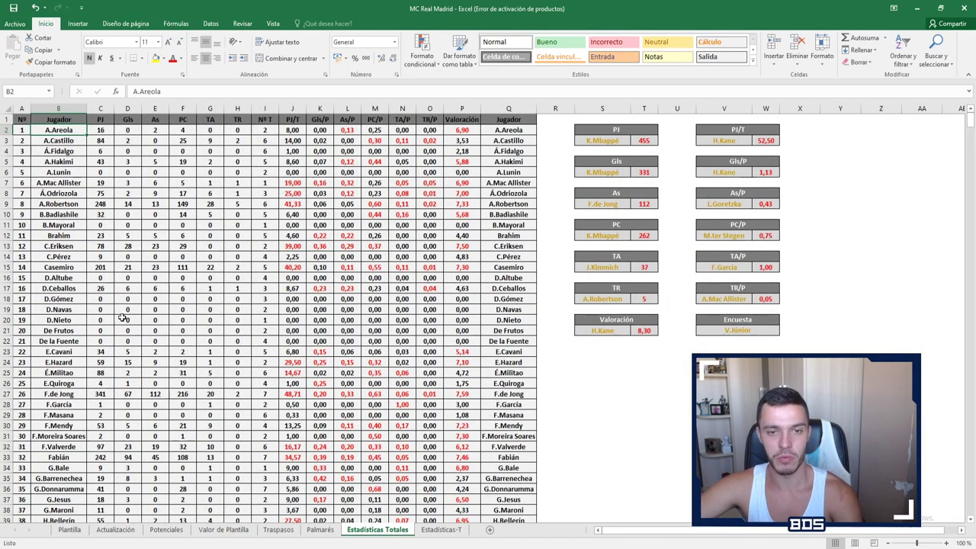
scroll(122, 319, "down", 10)
scroll(122, 319, "down", 20)
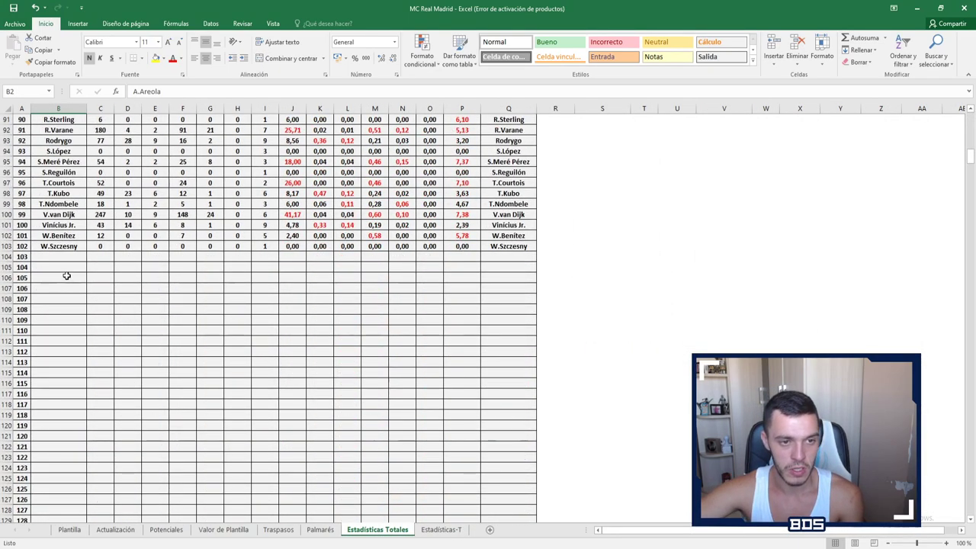
scroll(52, 250, "up", 20)
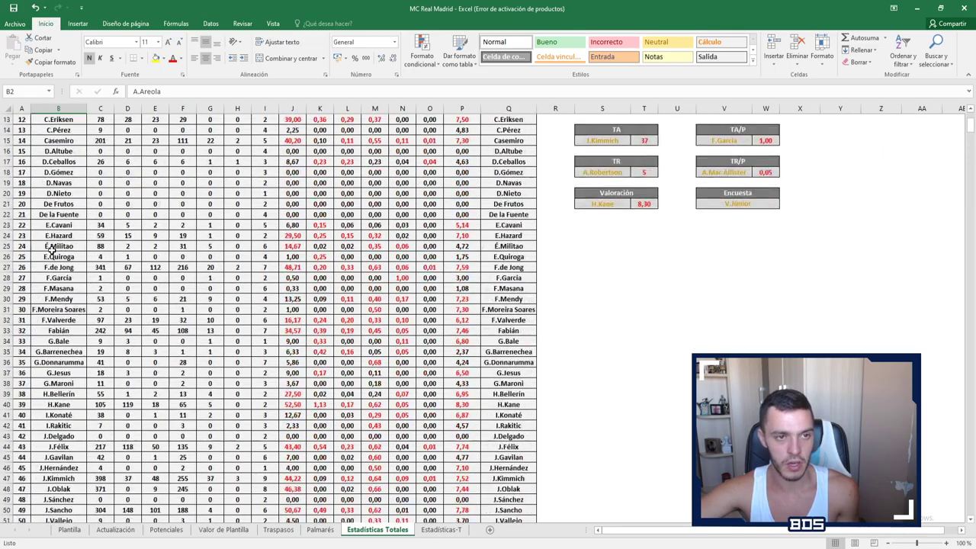
scroll(49, 252, "down", 20)
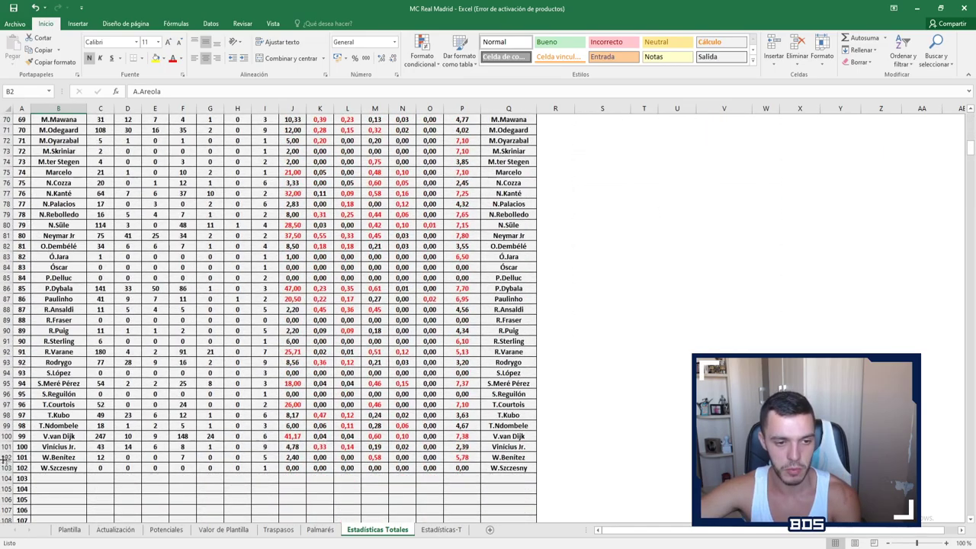
scroll(189, 490, "up", 20)
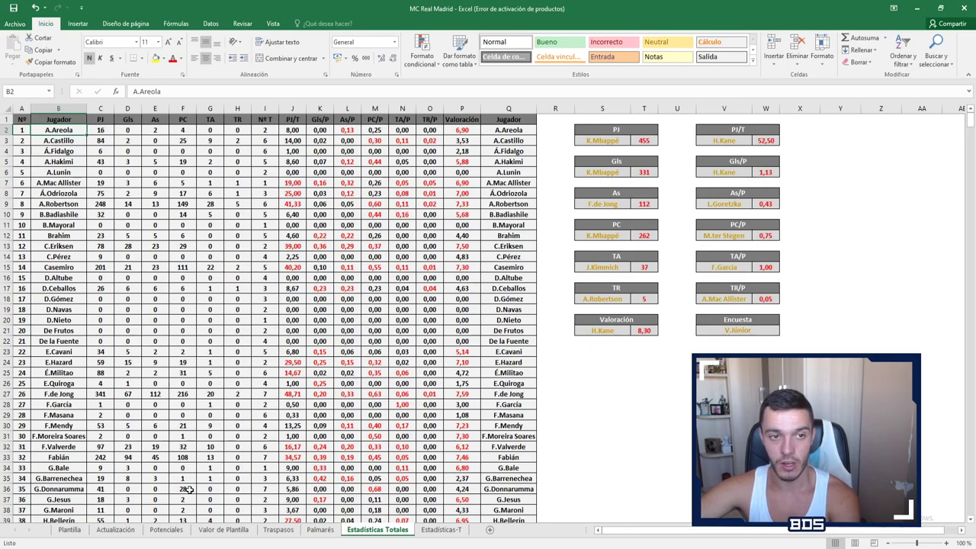
scroll(189, 489, "down", 4)
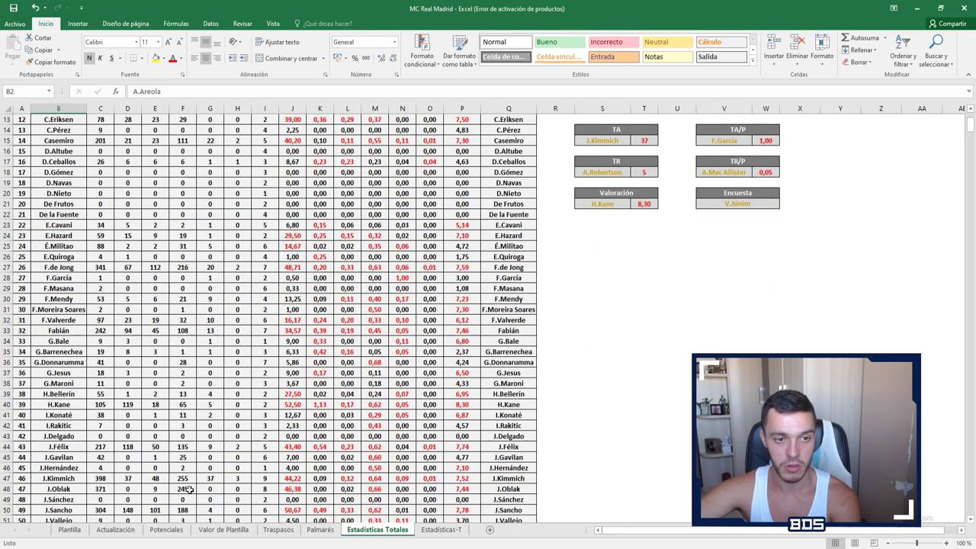
scroll(189, 490, "down", 19)
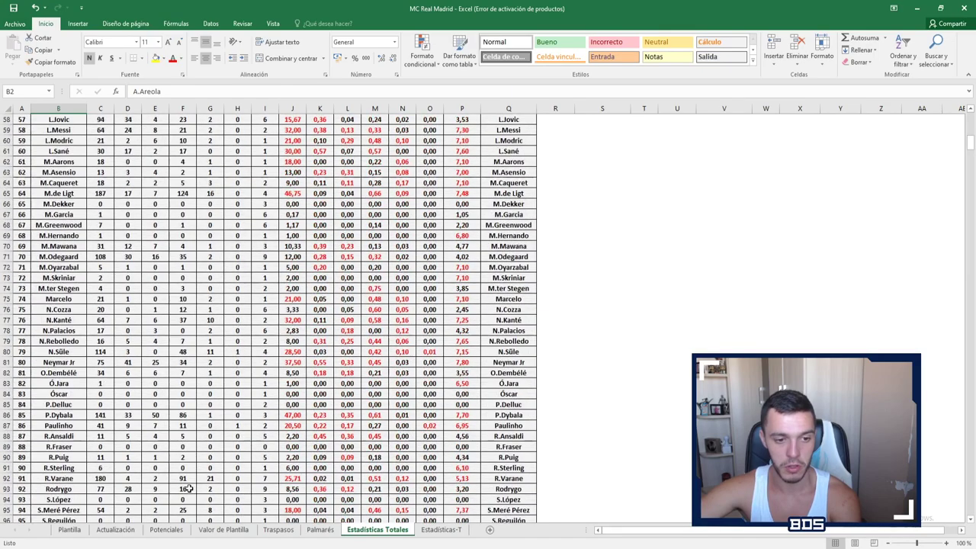
scroll(183, 482, "up", 2)
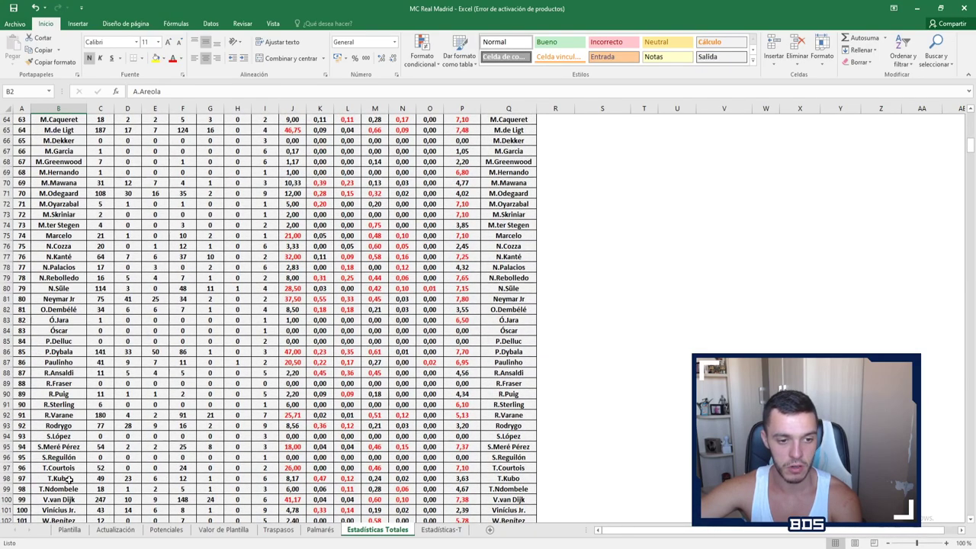
scroll(69, 478, "down", 1)
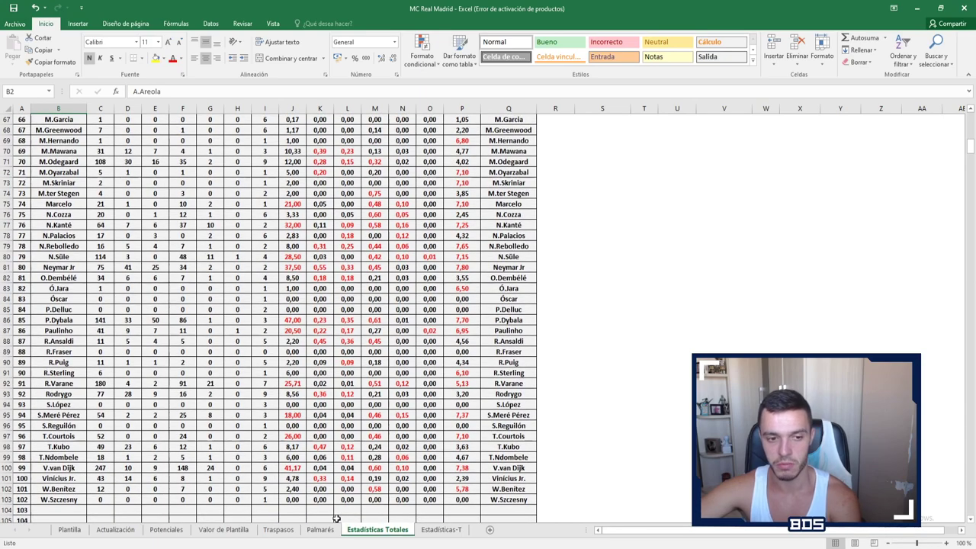
key("ctrl+Up")
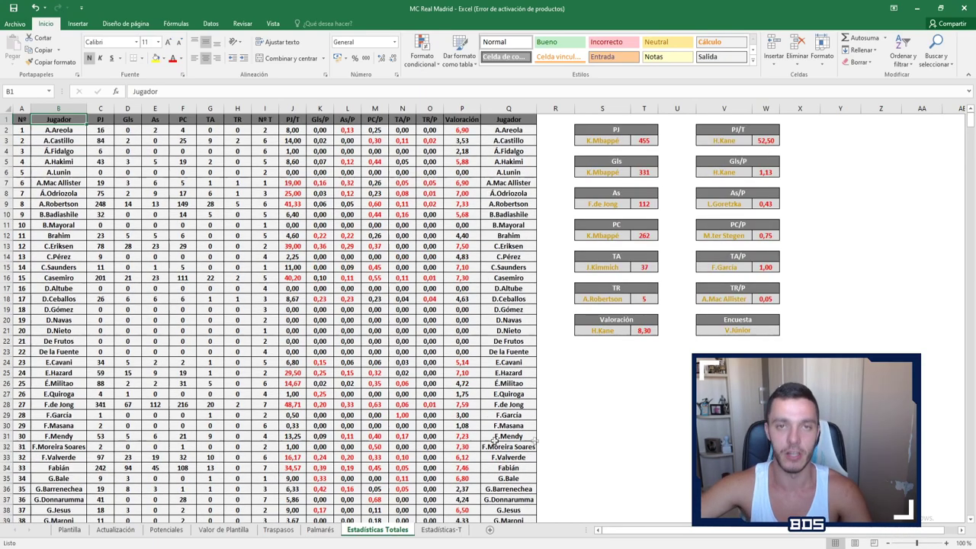
- Check the last filled rows of the Estadísticas Totales player list and go back to its first rows
scroll(324, 424, "down", 1)
scroll(323, 424, "down", 20)
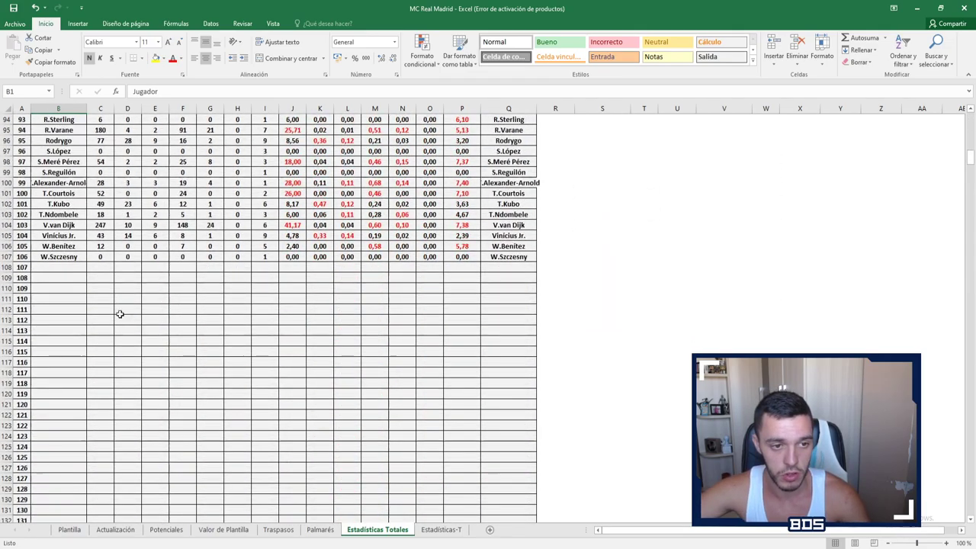
scroll(309, 339, "up", 20)
scroll(309, 338, "up", 1)
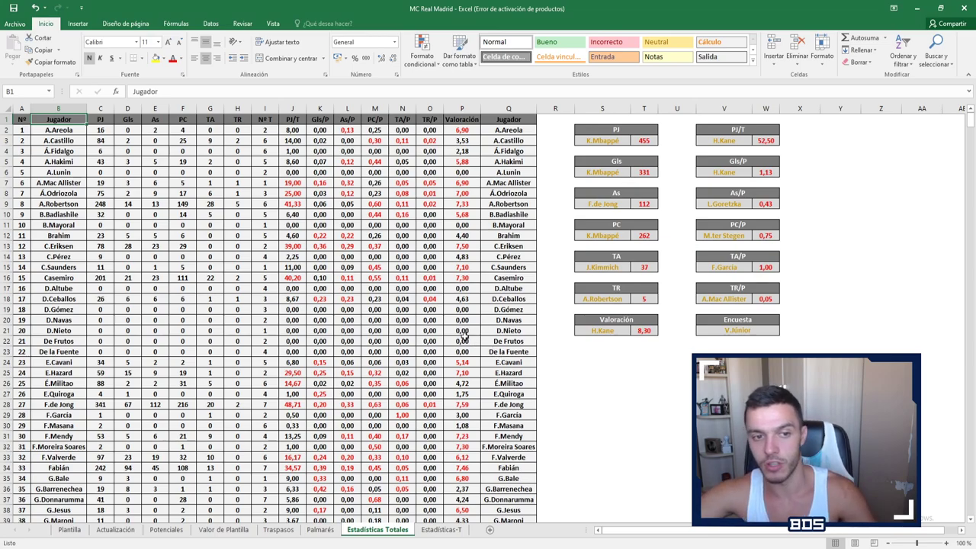
- Examine the totals and per-match averages of the players in the upper half of the table, alongside the record-holder boxes
scroll(456, 334, "down", 1)
scroll(456, 333, "down", 2)
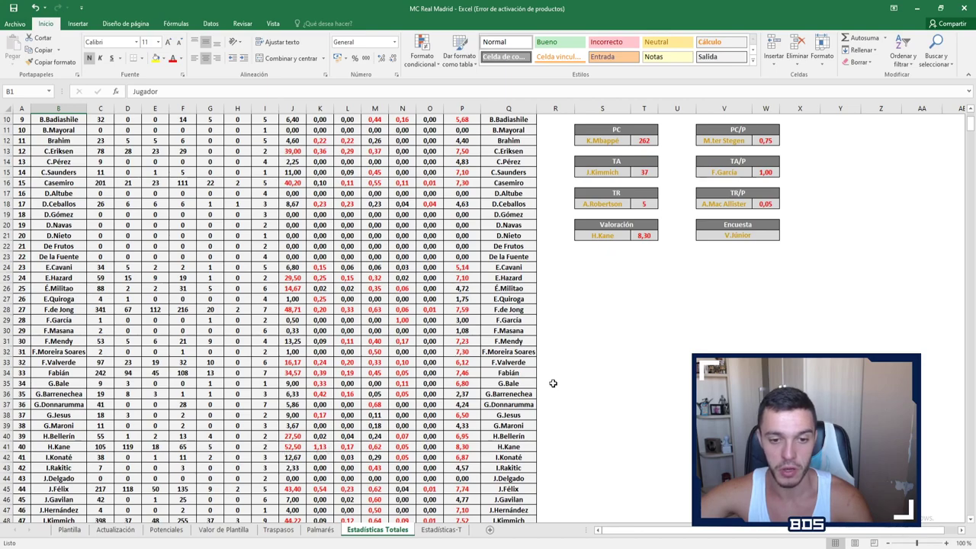
scroll(552, 383, "up", 3)
scroll(553, 383, "down", 4)
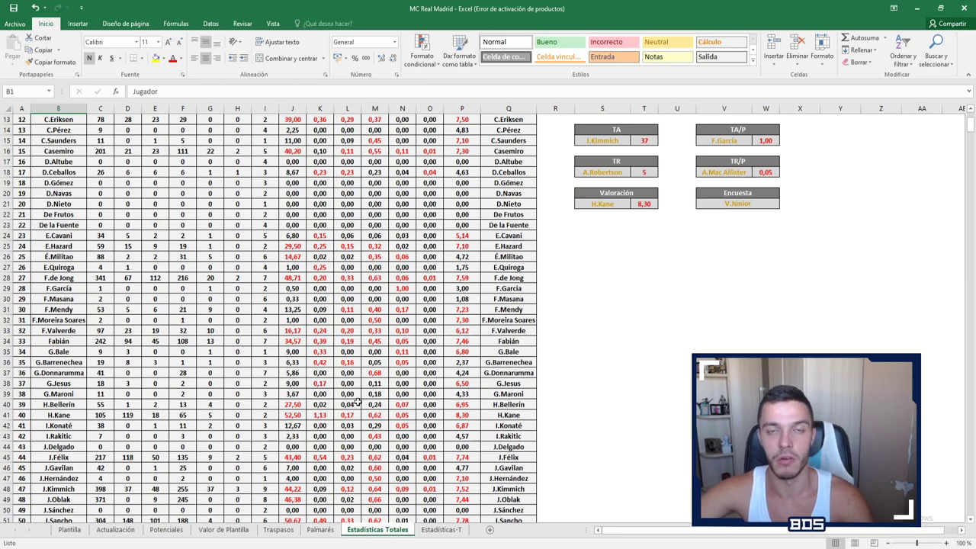
scroll(357, 402, "down", 3)
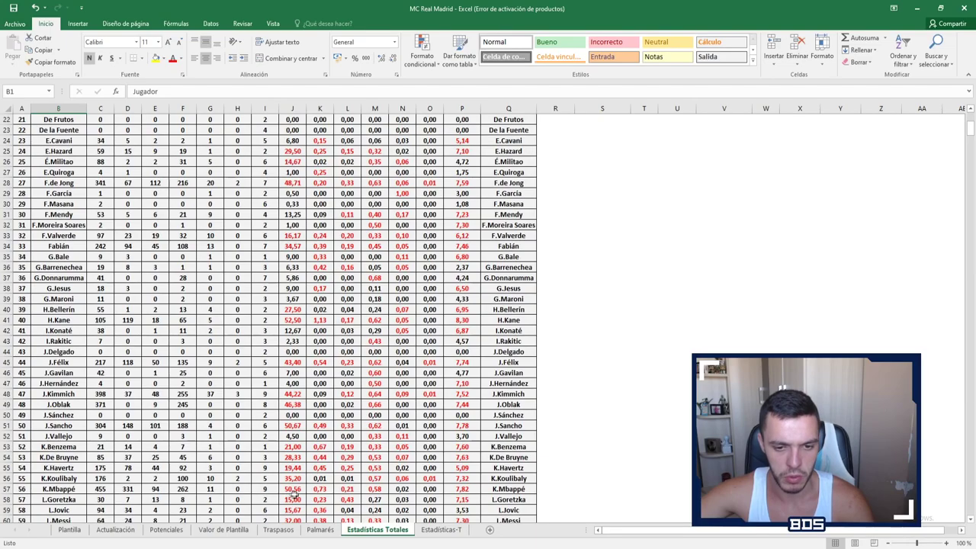
scroll(360, 494, "up", 5)
scroll(360, 494, "up", 2)
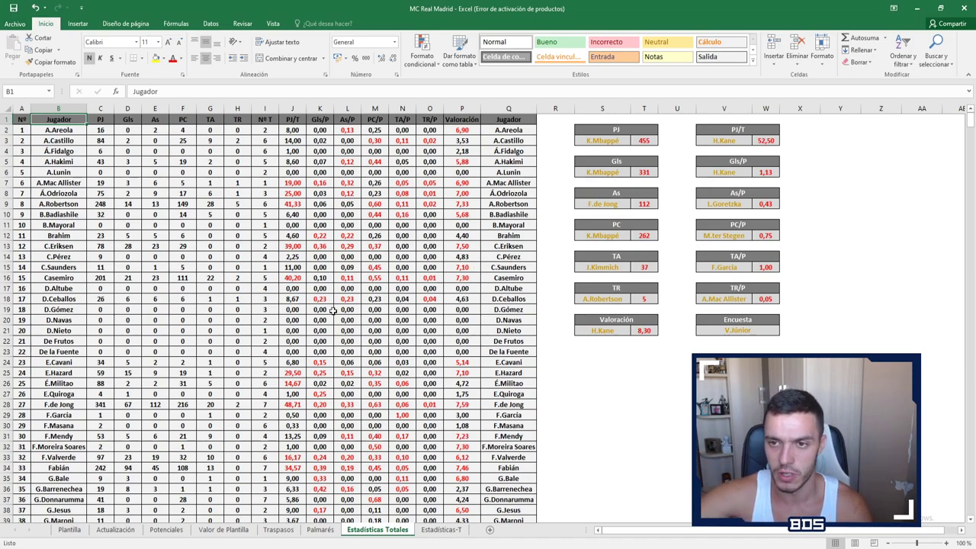
scroll(333, 310, "down", 3)
scroll(329, 312, "up", 3)
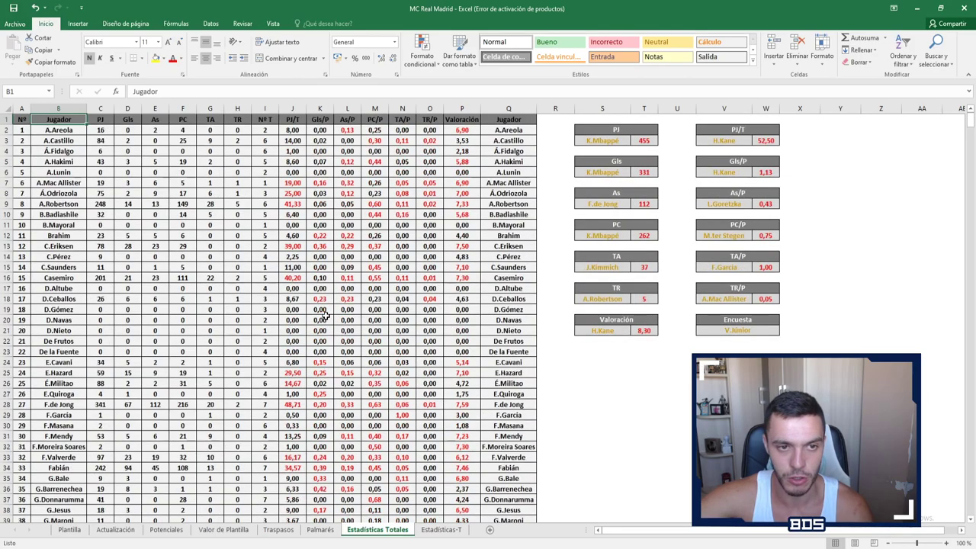
- Read through the accumulated statistics of all players down to the end of the list and back to the start
scroll(325, 315, "down", 5)
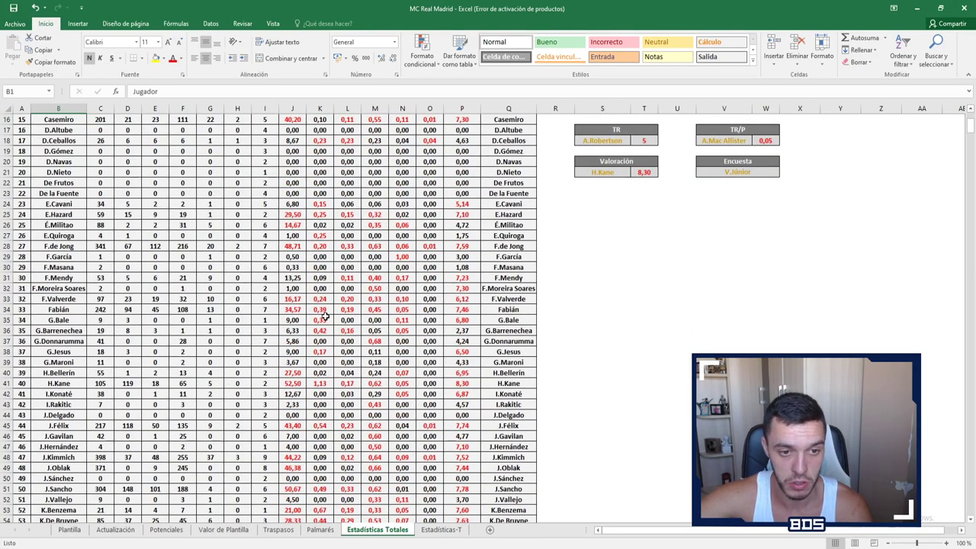
scroll(324, 315, "down", 3)
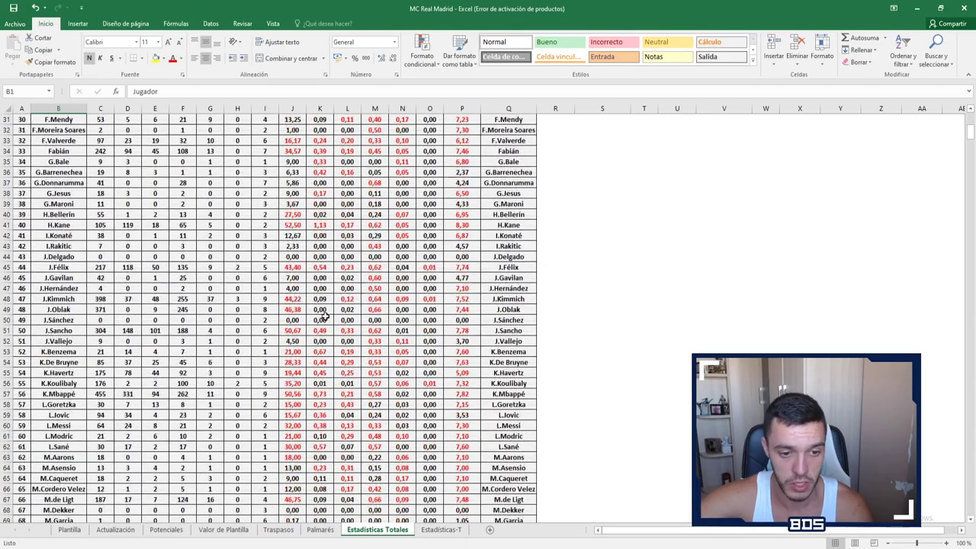
scroll(324, 315, "down", 2)
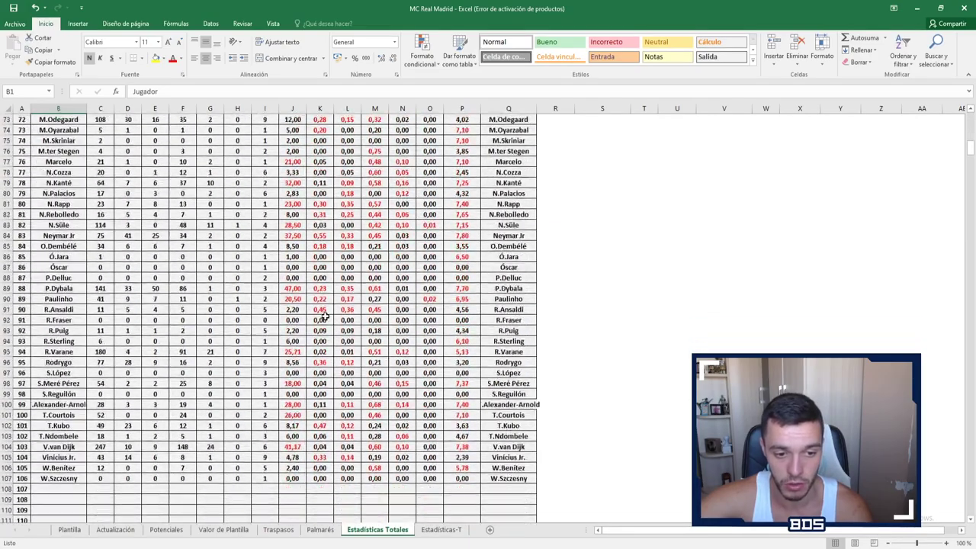
scroll(324, 315, "up", 11)
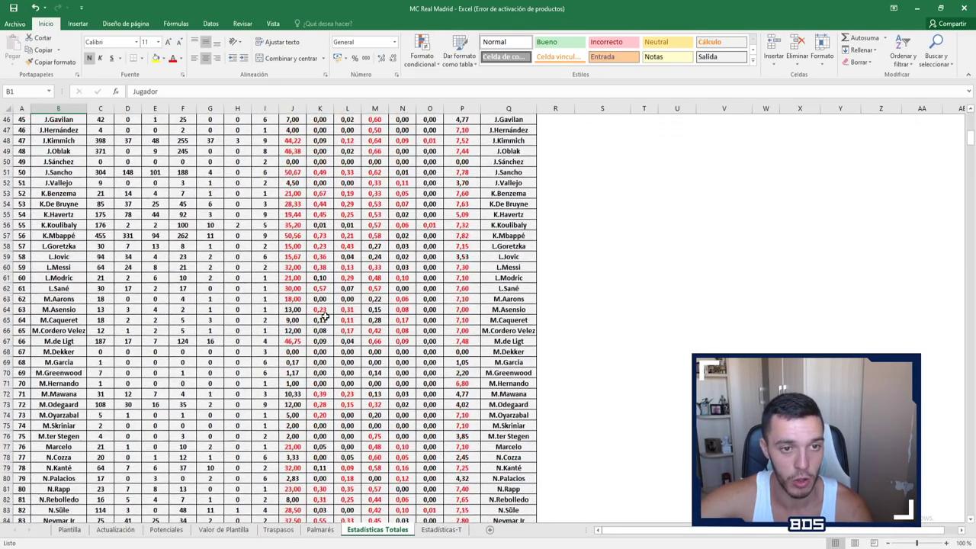
scroll(324, 315, "up", 2)
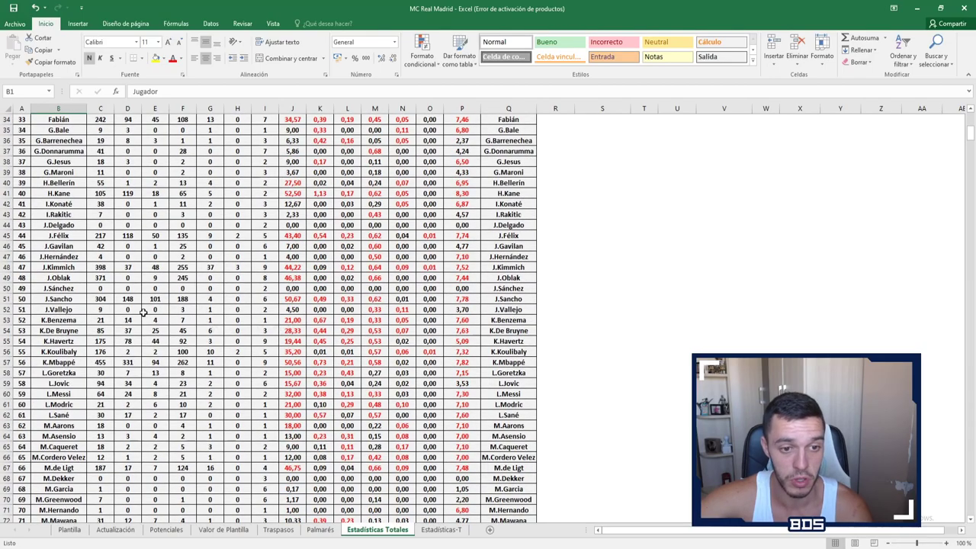
scroll(132, 305, "up", 7)
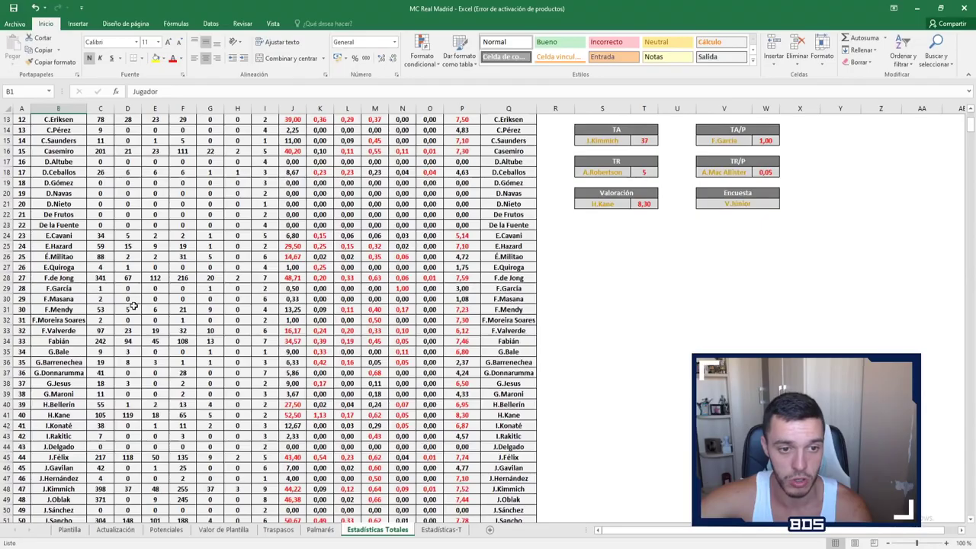
scroll(133, 305, "up", 4)
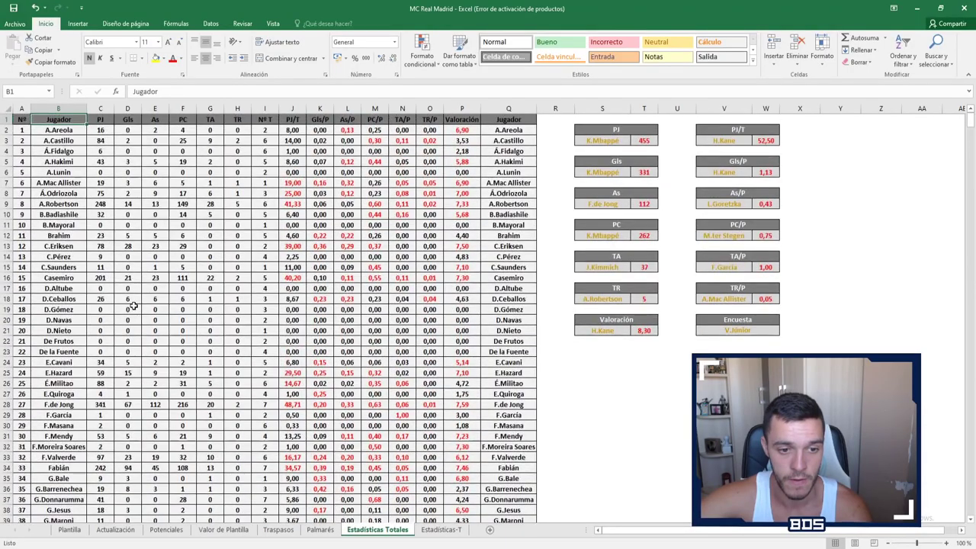
scroll(133, 305, "down", 6)
scroll(133, 305, "down", 5)
scroll(133, 309, "down", 8)
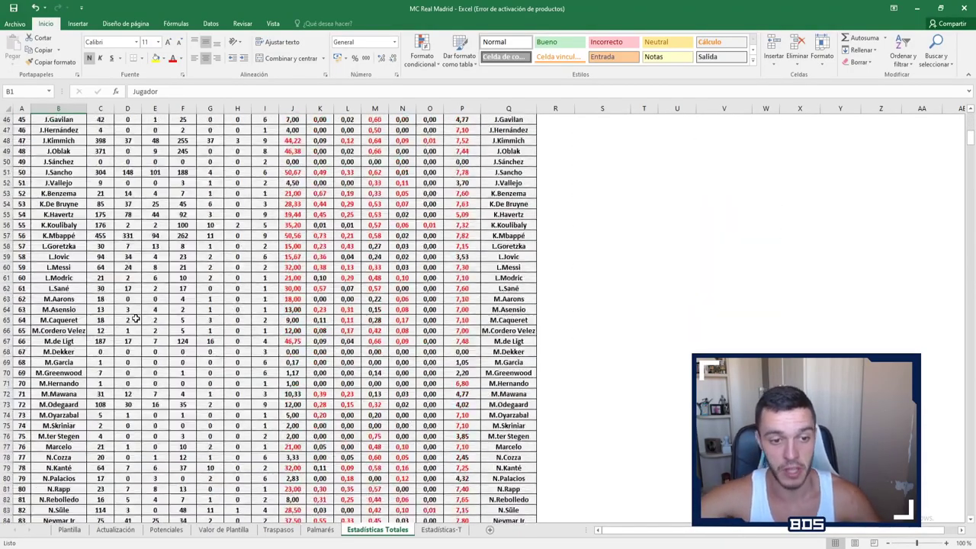
scroll(135, 318, "down", 5)
scroll(135, 319, "up", 20)
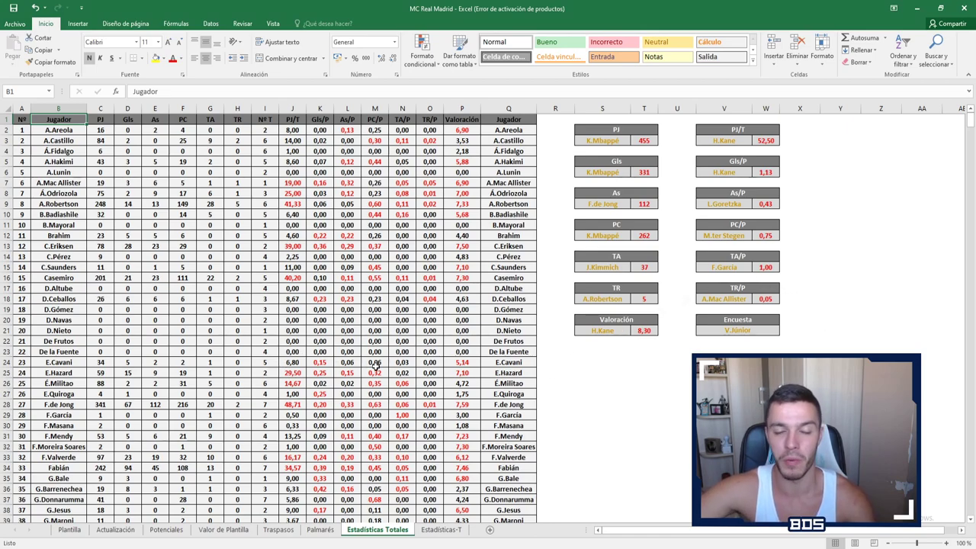
- Look over the upper rows of the Estadísticas Totales table together with the record-holder boxes
scroll(373, 366, "down", 3)
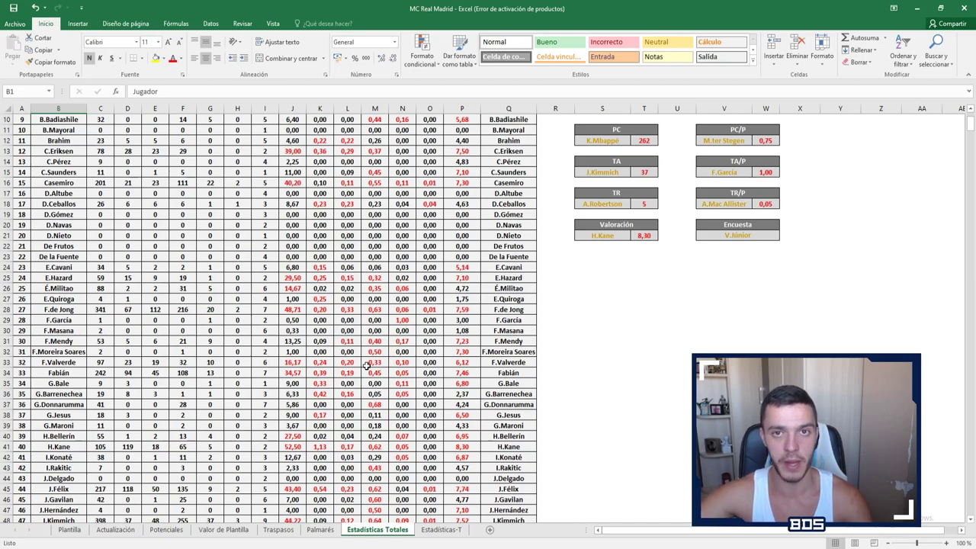
scroll(368, 366, "up", 3)
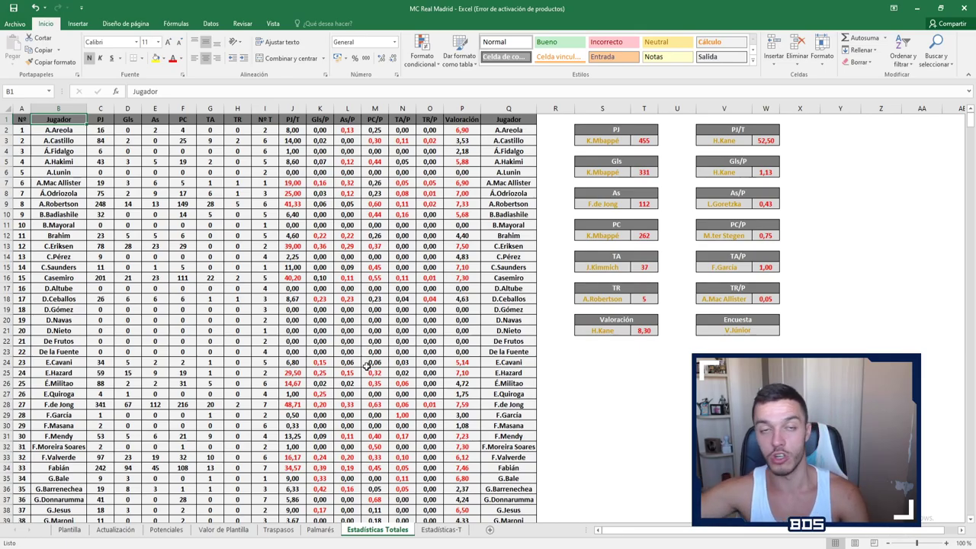
scroll(368, 367, "down", 4)
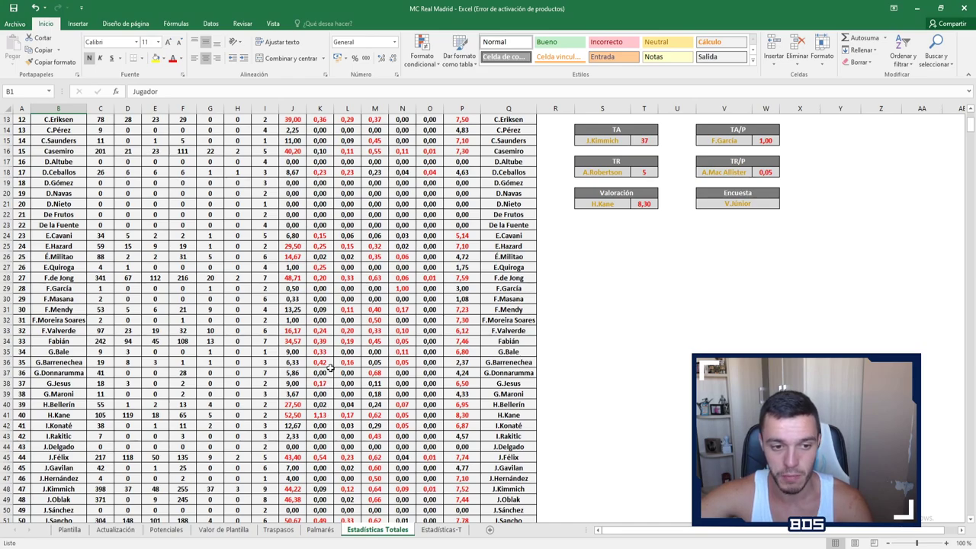
scroll(332, 360, "up", 2)
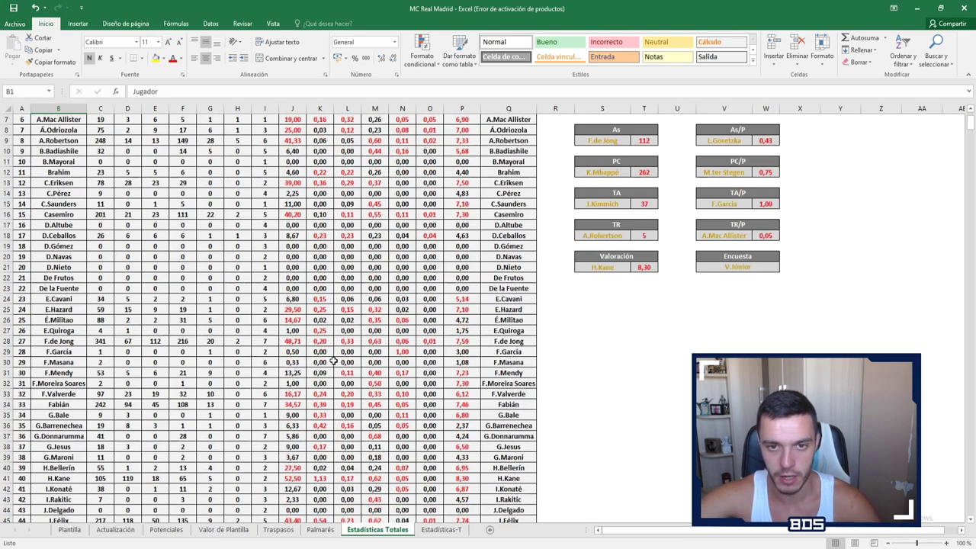
scroll(455, 405, "up", 2)
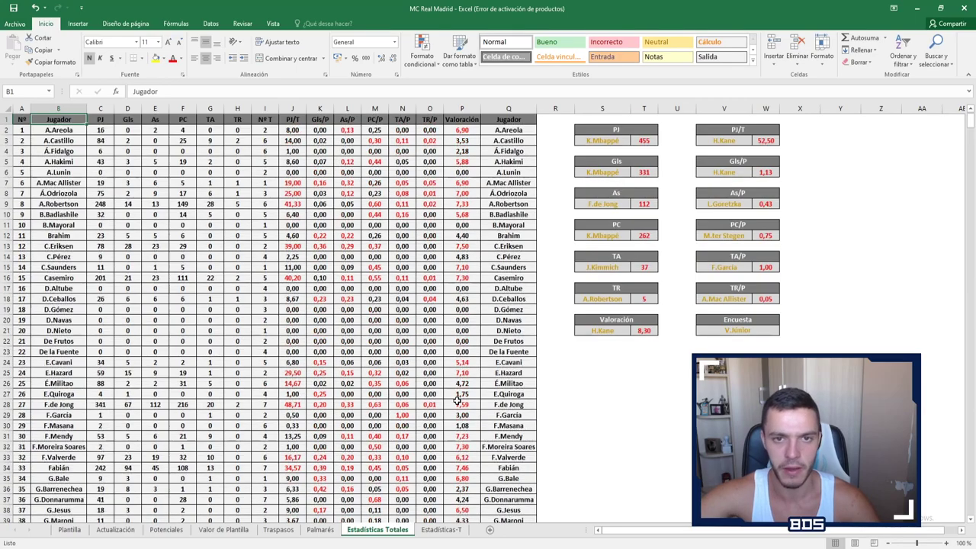
- Read the players' goals-per-match averages in the Gls/P column well down the list, and return to the header row
scroll(358, 416, "down", 5)
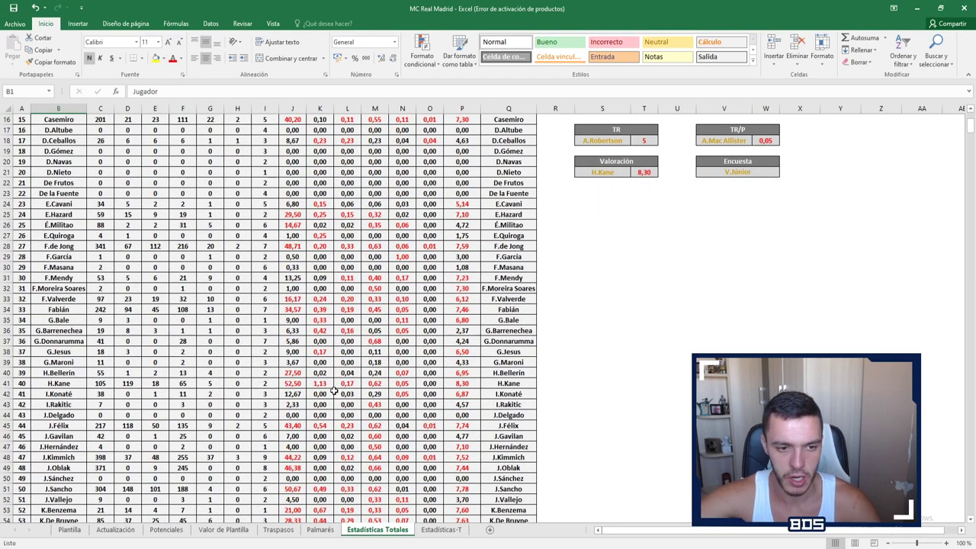
scroll(334, 390, "down", 1)
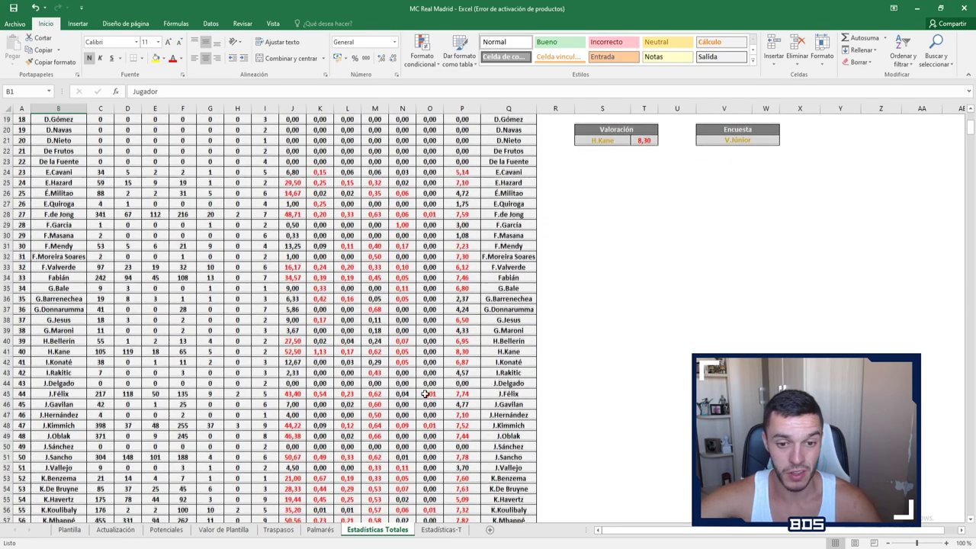
scroll(425, 393, "down", 1)
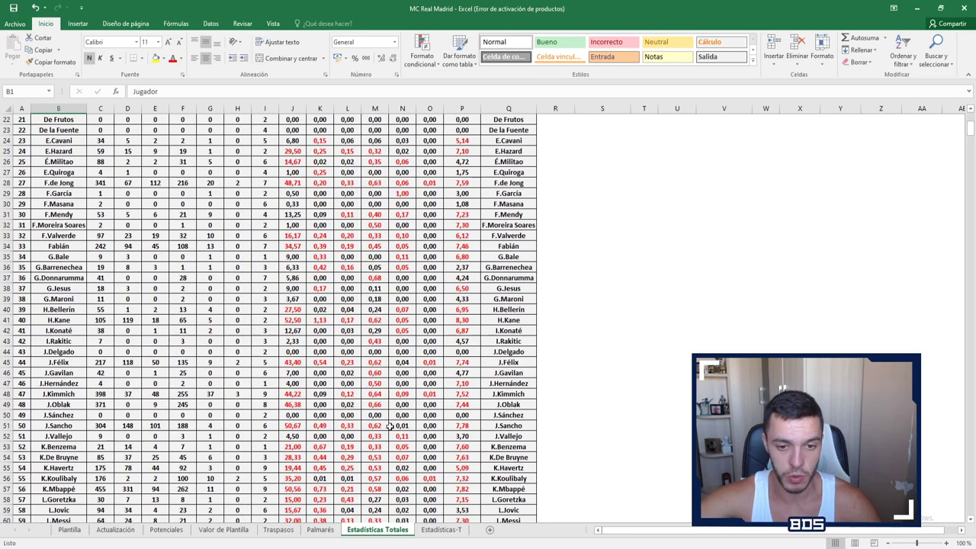
scroll(390, 426, "down", 1)
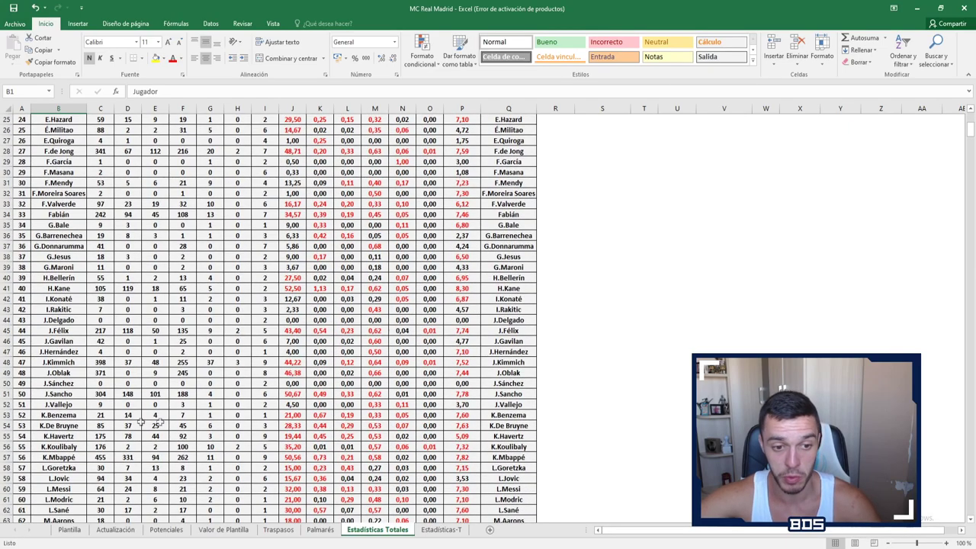
scroll(340, 421, "down", 1)
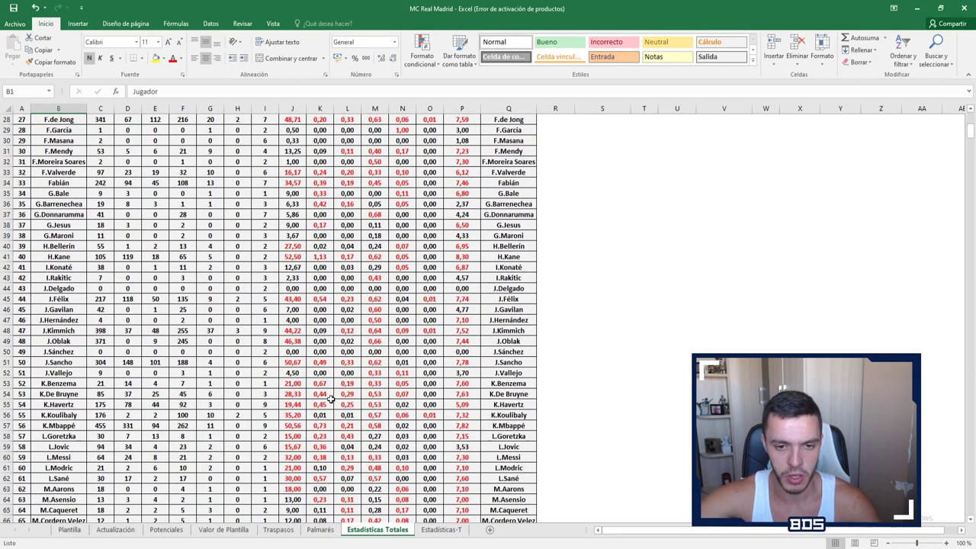
scroll(363, 410, "down", 1)
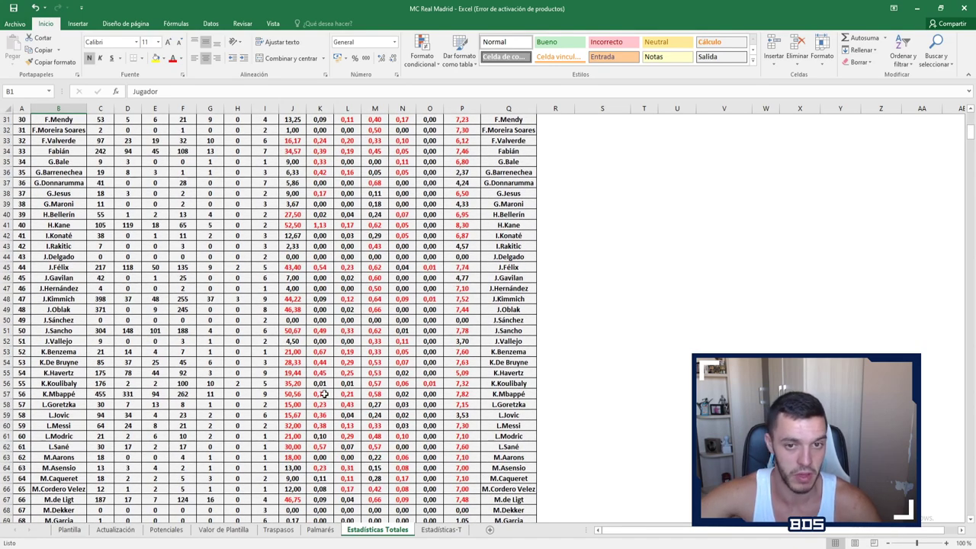
scroll(324, 393, "down", 1)
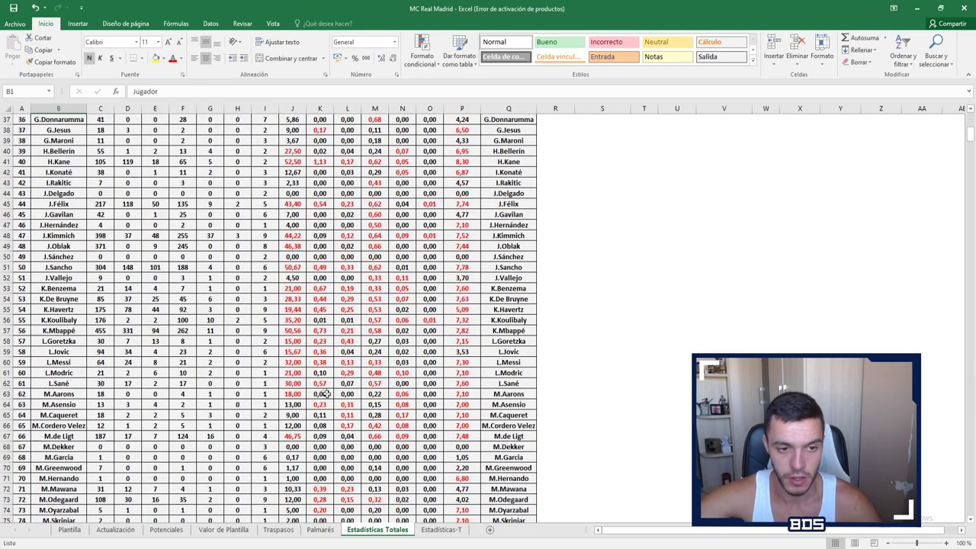
scroll(369, 404, "down", 2)
scroll(369, 404, "down", 6)
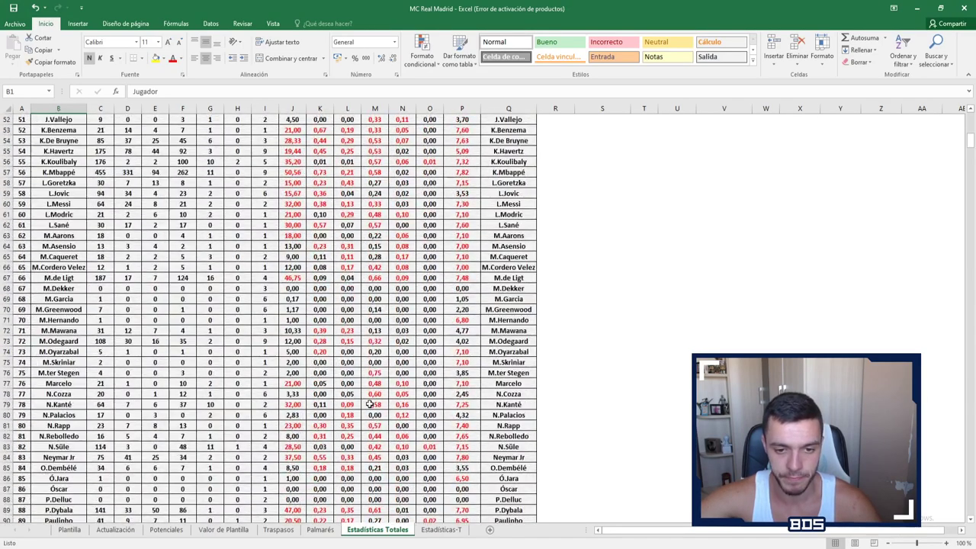
scroll(404, 410, "down", 4)
scroll(419, 409, "up", 20)
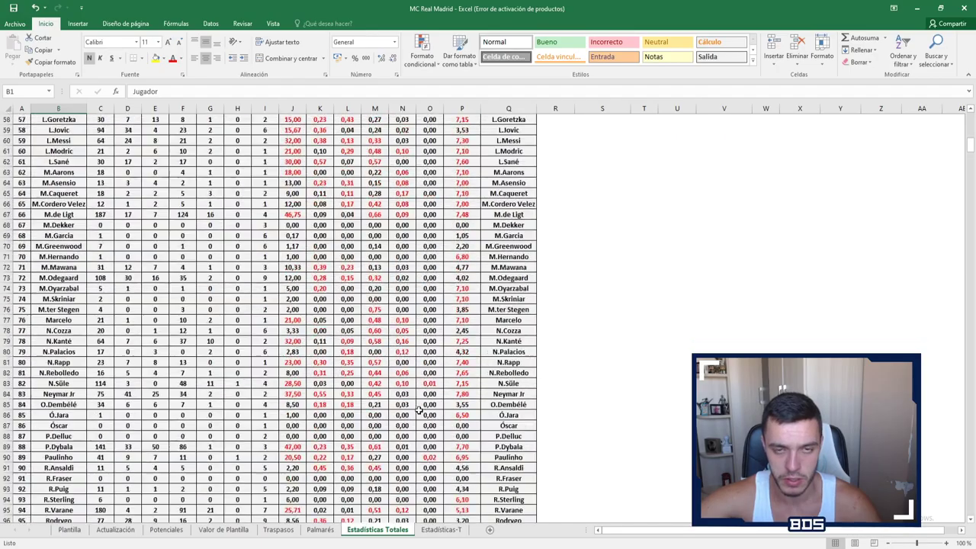
scroll(418, 409, "up", 1)
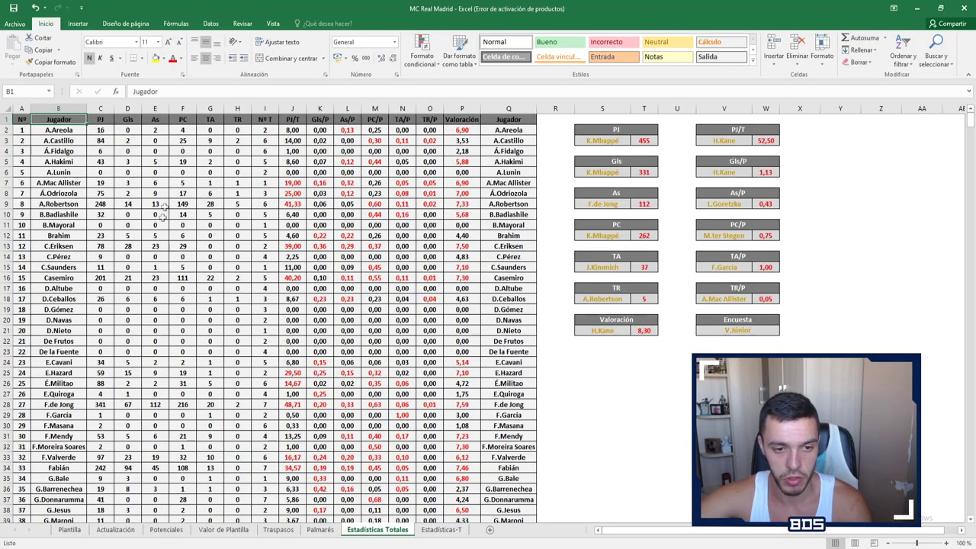
- Check the players' assist totals in the As column through the middle of the list, and go back to the first rows
scroll(167, 199, "down", 5)
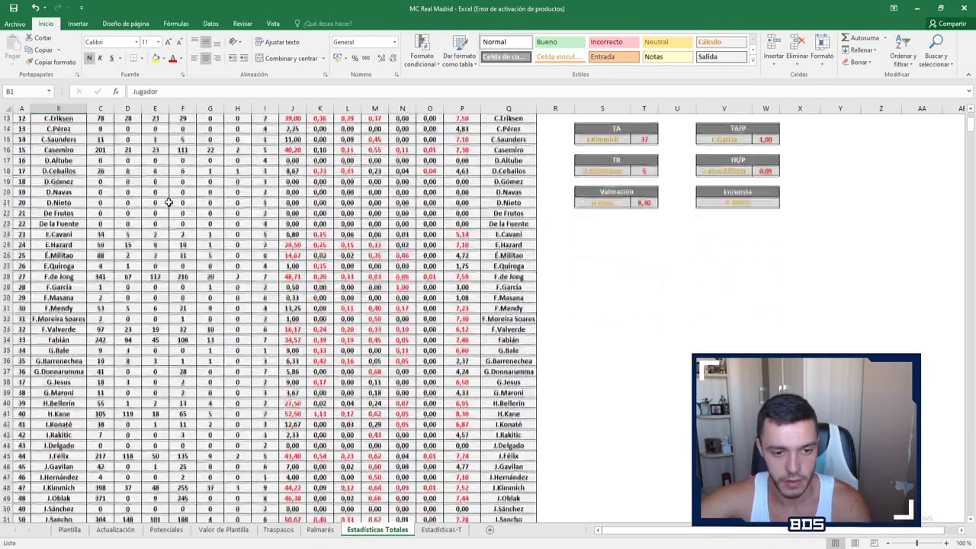
scroll(169, 206, "down", 1)
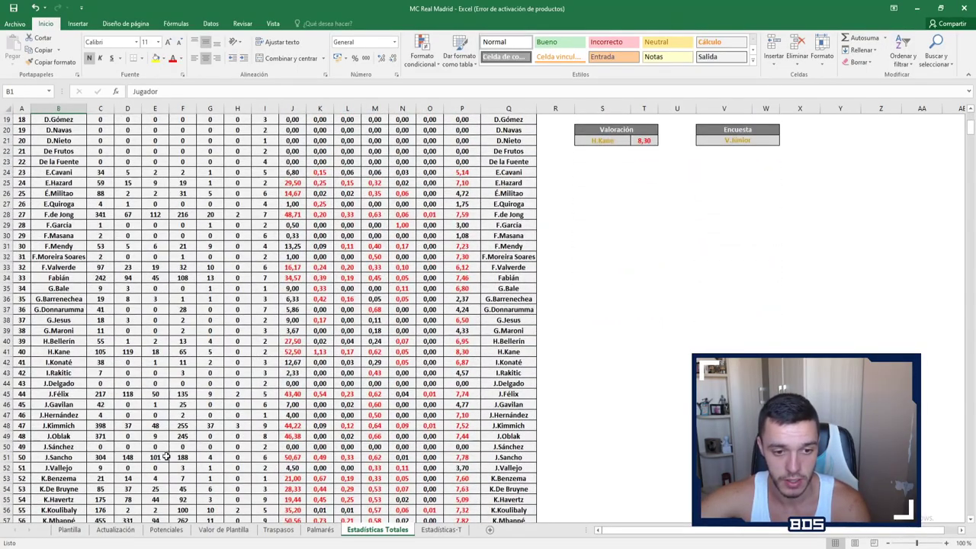
scroll(164, 455, "down", 11)
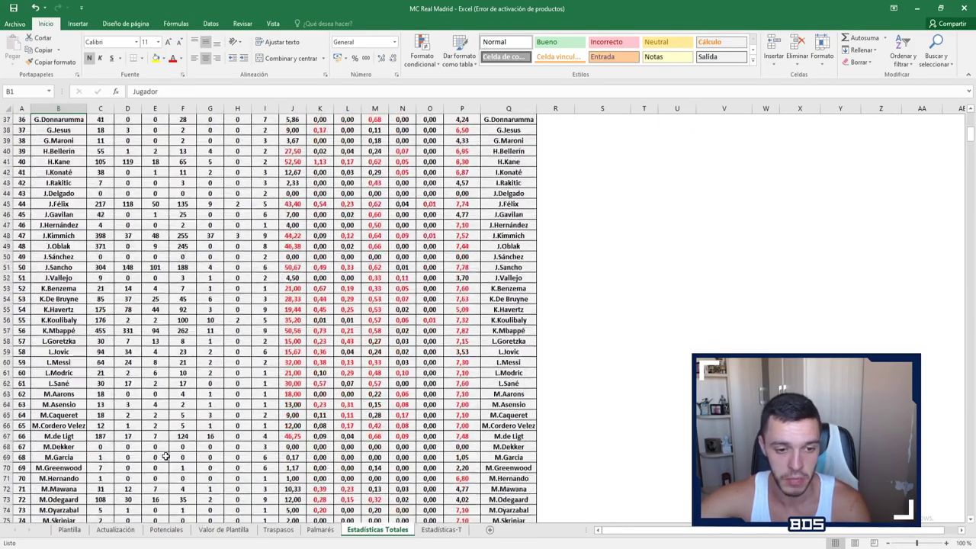
scroll(164, 456, "down", 6)
scroll(165, 427, "up", 8)
scroll(166, 422, "up", 1)
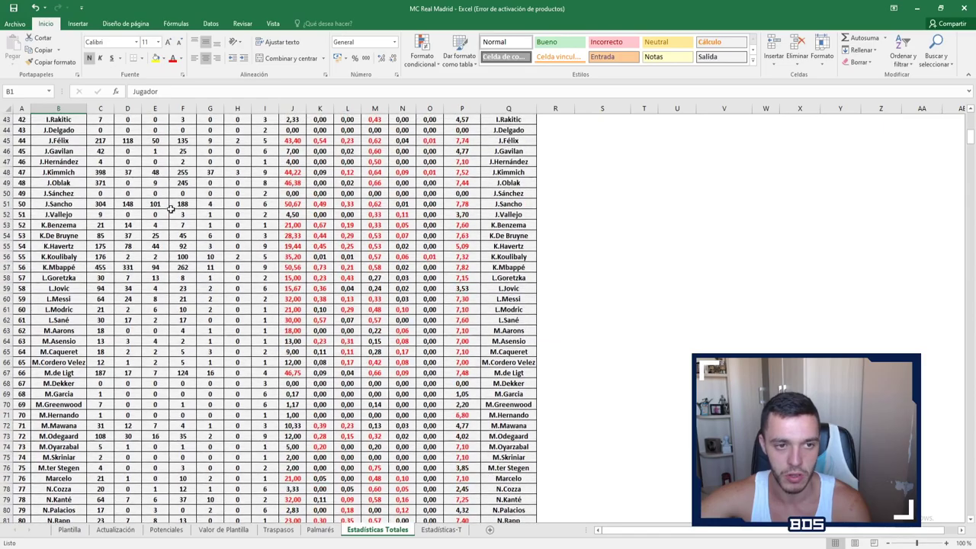
scroll(272, 244, "up", 14)
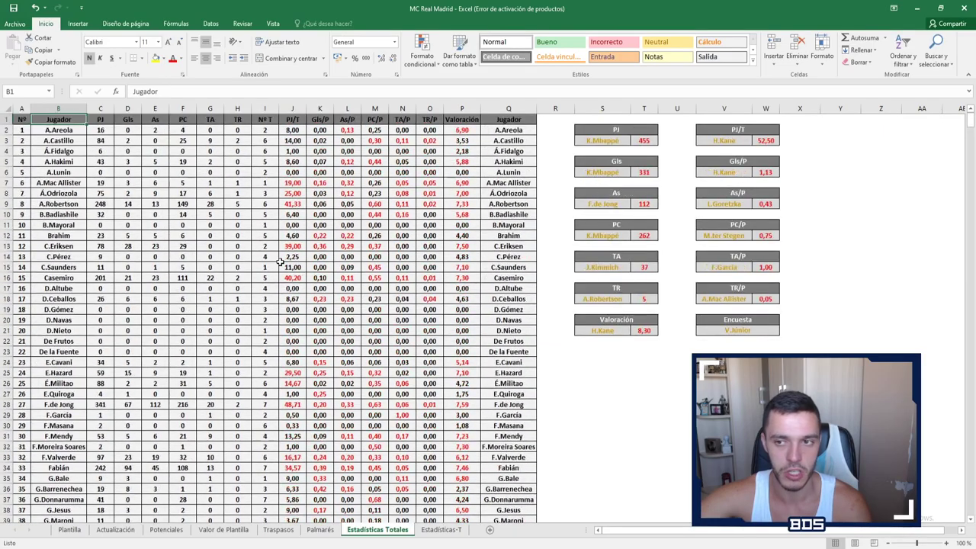
- Compare the totals and per-match averages of players from the first rows to the middle of the table, and return to the start
scroll(280, 262, "down", 1)
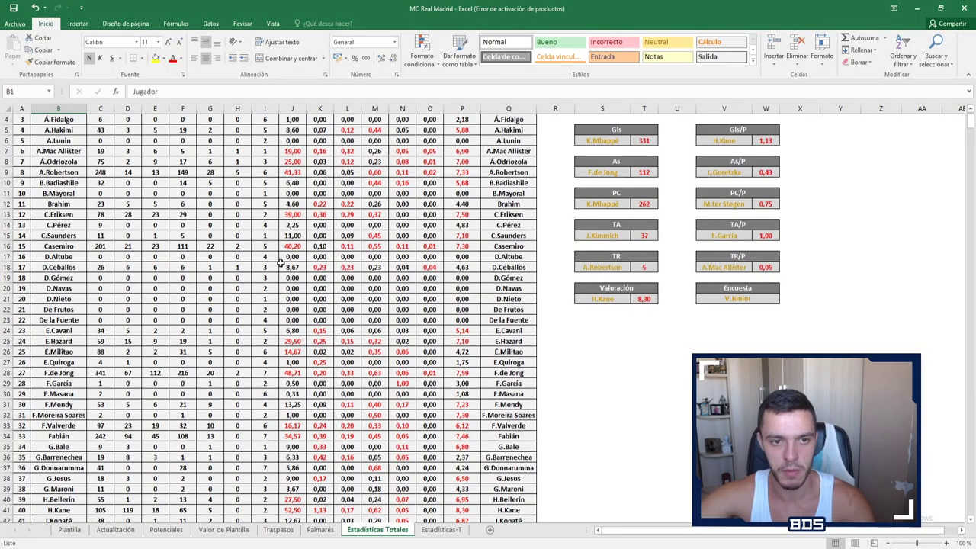
scroll(280, 263, "up", 1)
scroll(281, 265, "down", 5)
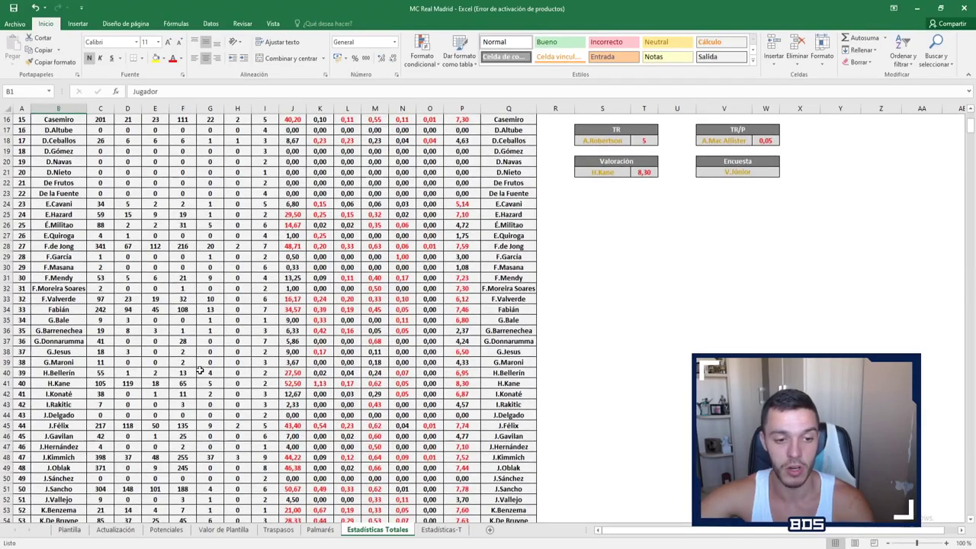
scroll(200, 370, "up", 5)
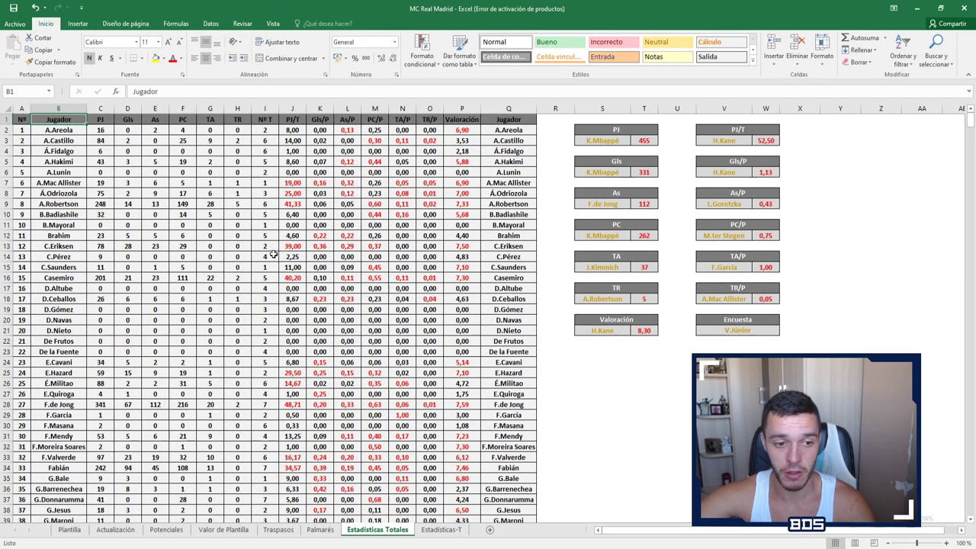
scroll(295, 299, "down", 1)
scroll(295, 299, "down", 3)
scroll(295, 299, "down", 2)
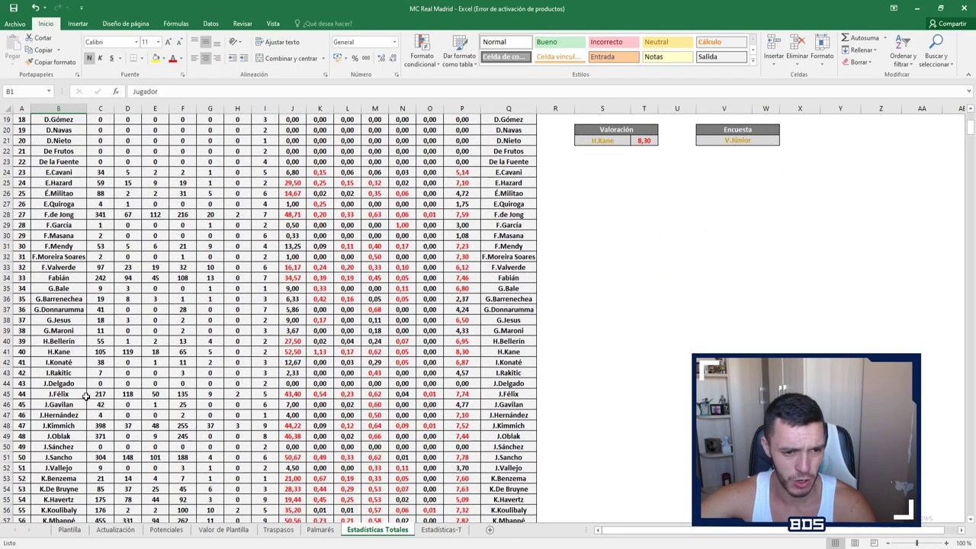
scroll(86, 396, "down", 5)
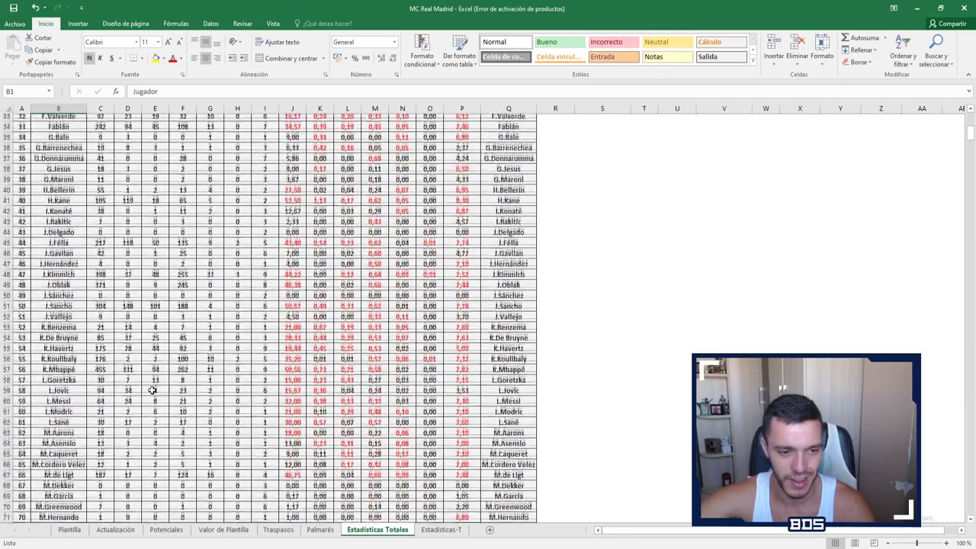
scroll(152, 391, "down", 6)
scroll(153, 390, "up", 10)
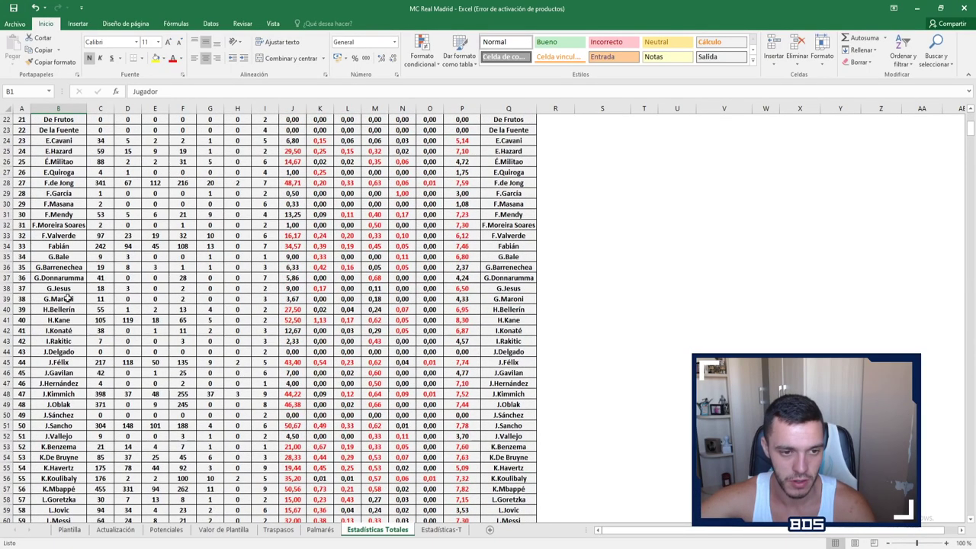
scroll(80, 387, "down", 1)
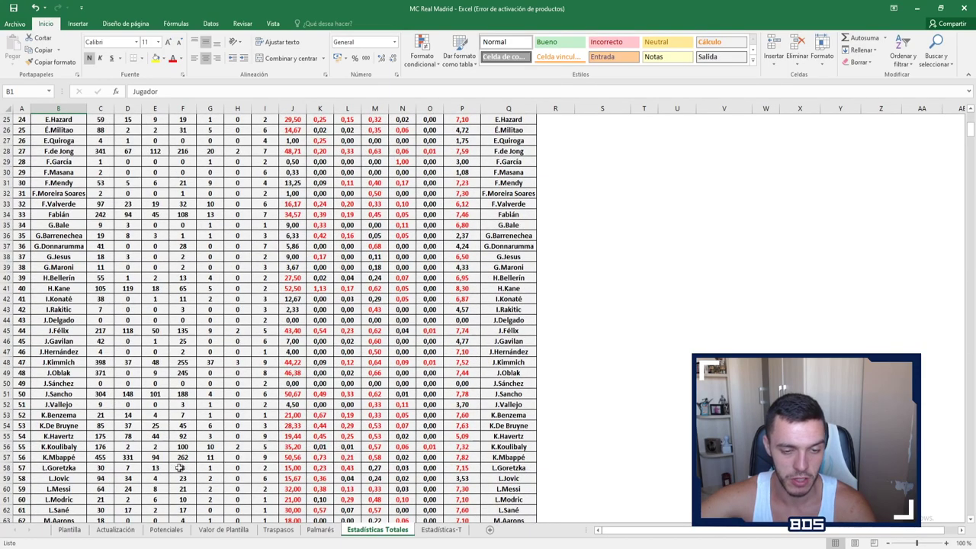
scroll(324, 452, "up", 1)
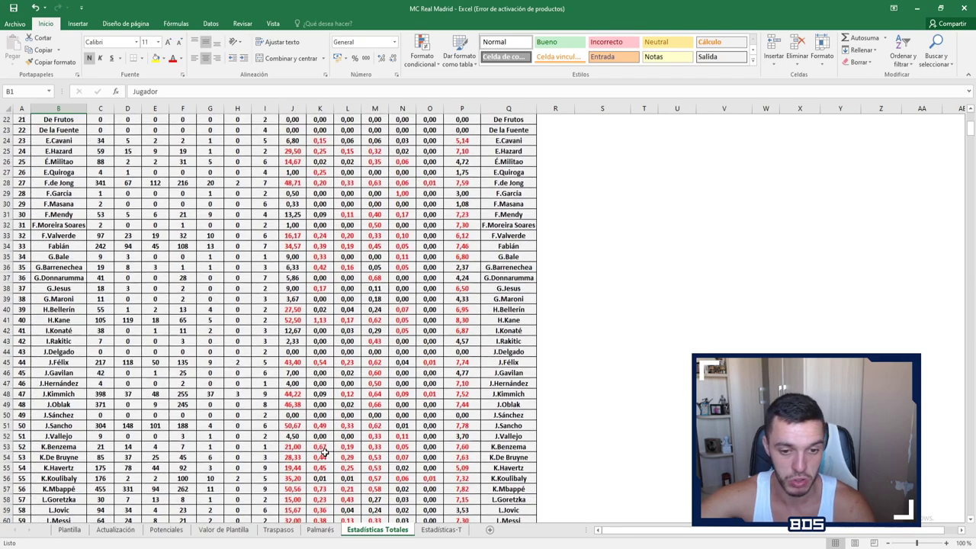
scroll(324, 452, "up", 7)
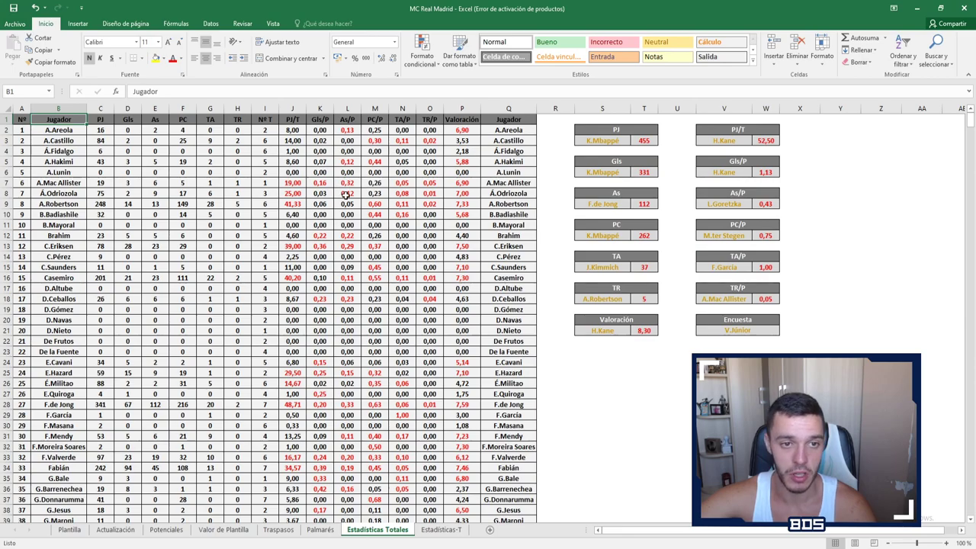
- Read the players' assists-per-match averages in the As/P column down past row 100, and return to the header row
scroll(351, 198, "down", 1)
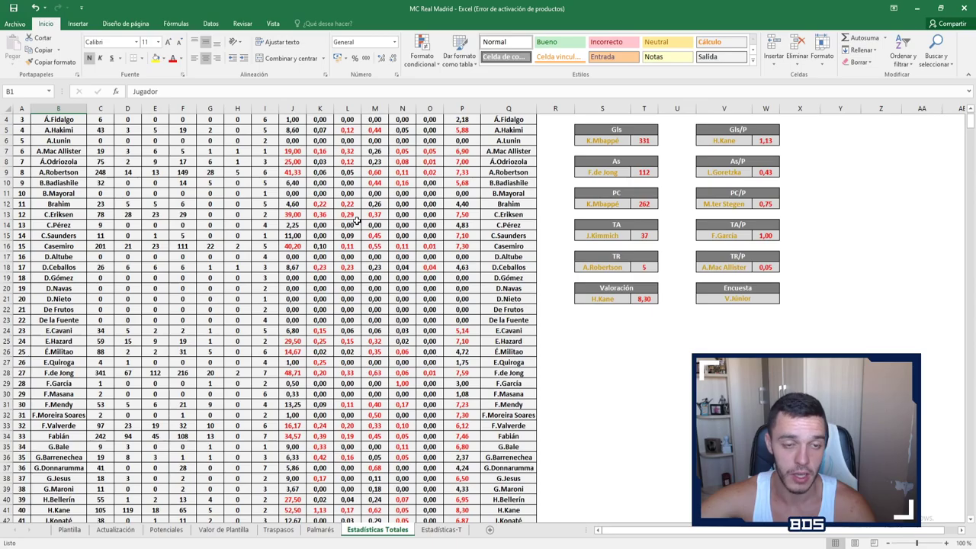
scroll(357, 221, "down", 2)
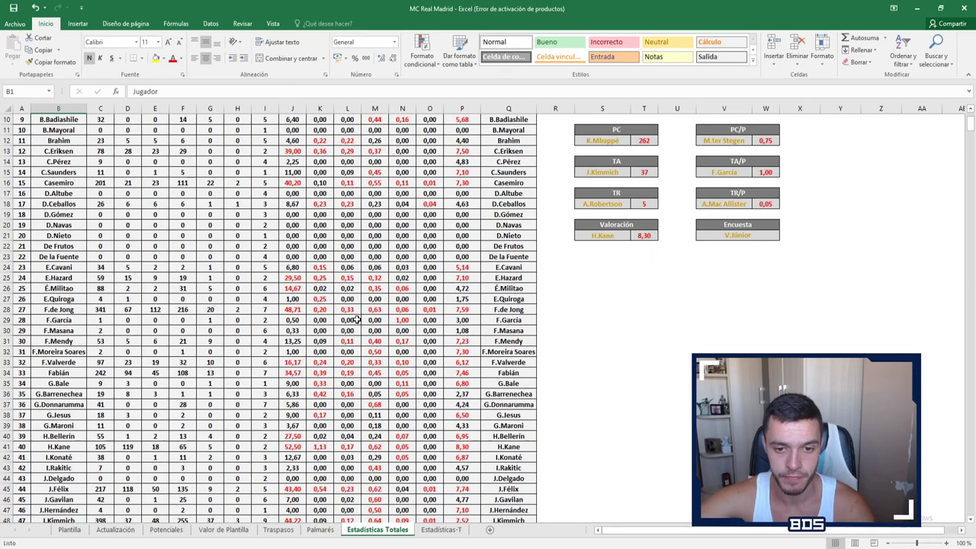
scroll(357, 319, "down", 5)
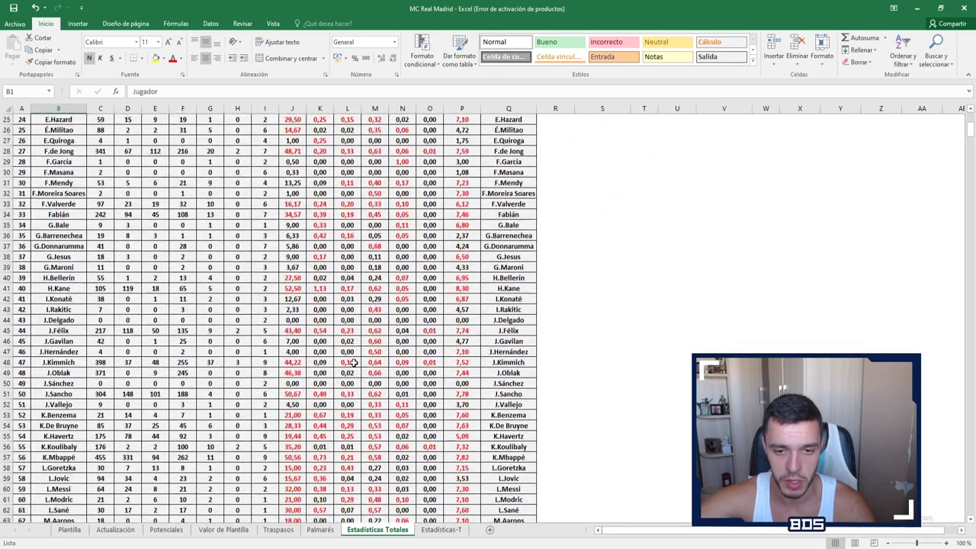
scroll(357, 406, "down", 2)
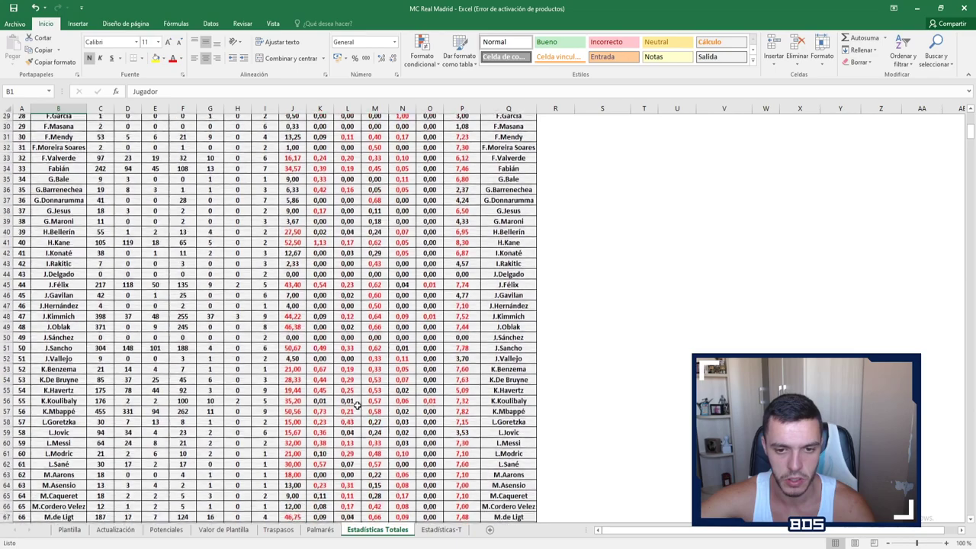
scroll(379, 364, "down", 1)
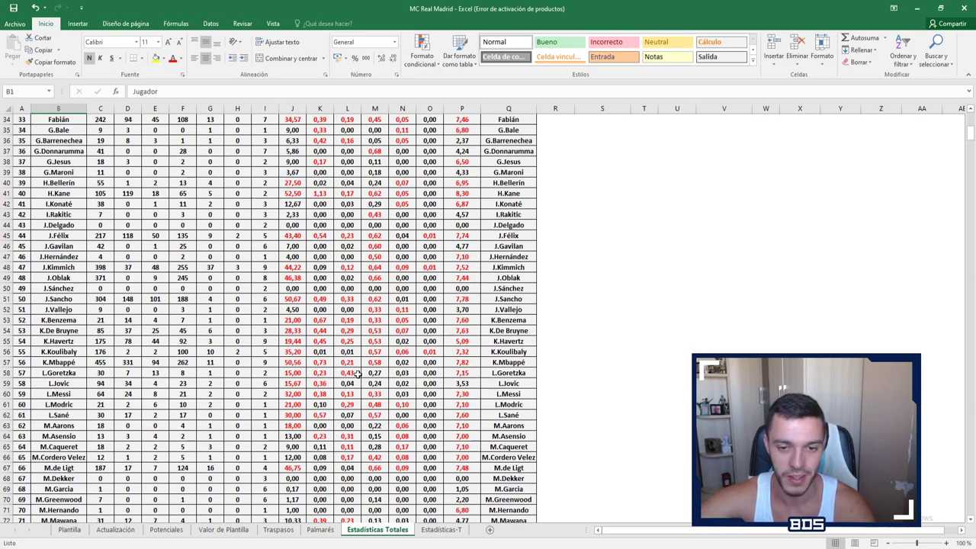
scroll(353, 374, "down", 1)
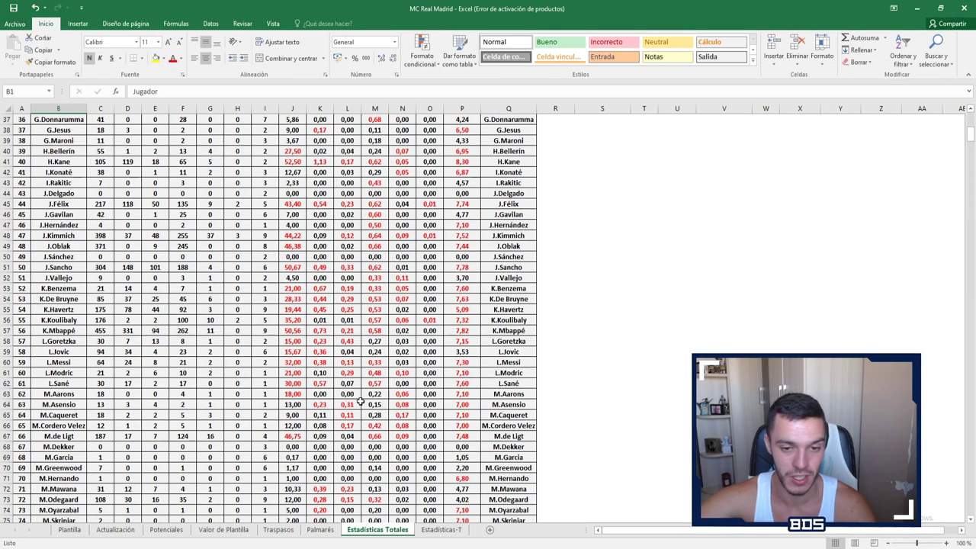
scroll(360, 402, "down", 1)
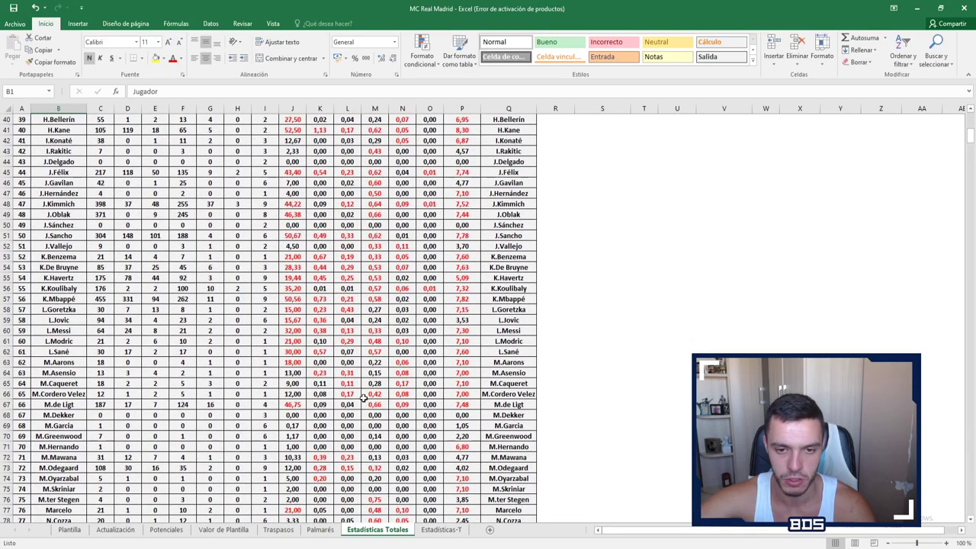
scroll(364, 397, "down", 3)
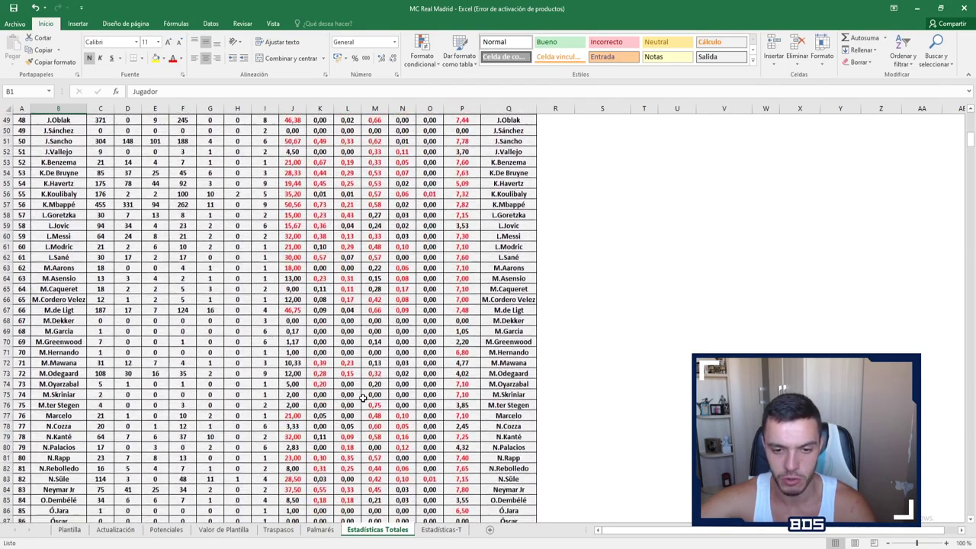
scroll(359, 404, "down", 1)
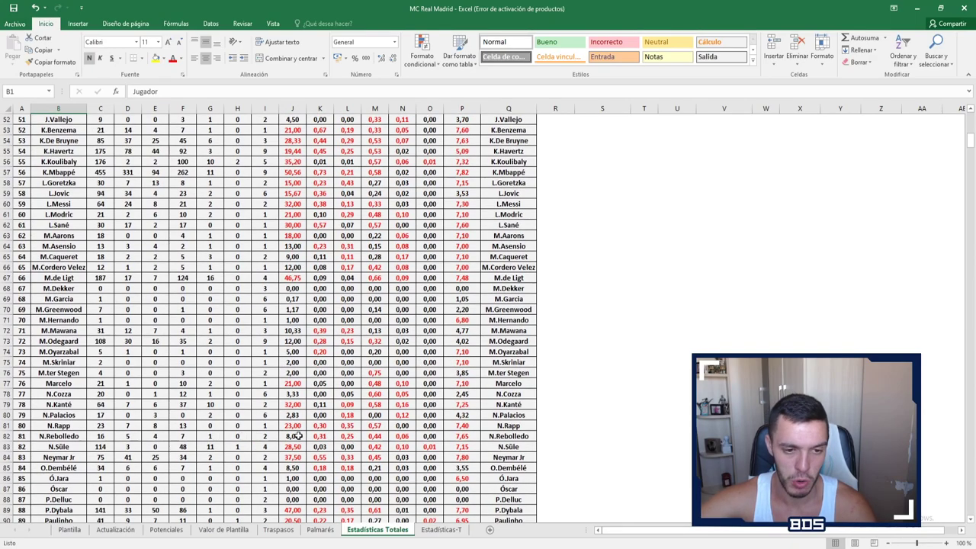
scroll(354, 415, "down", 2)
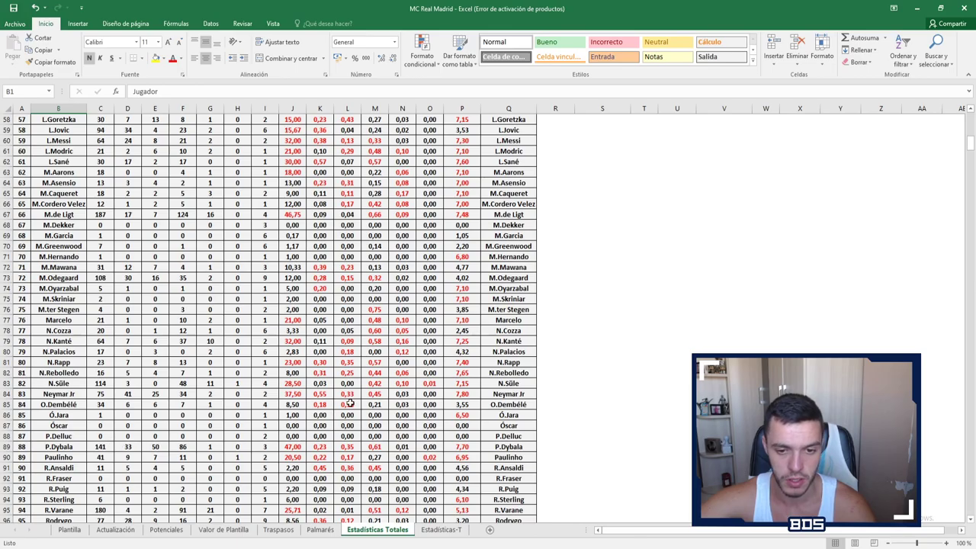
scroll(351, 402, "down", 2)
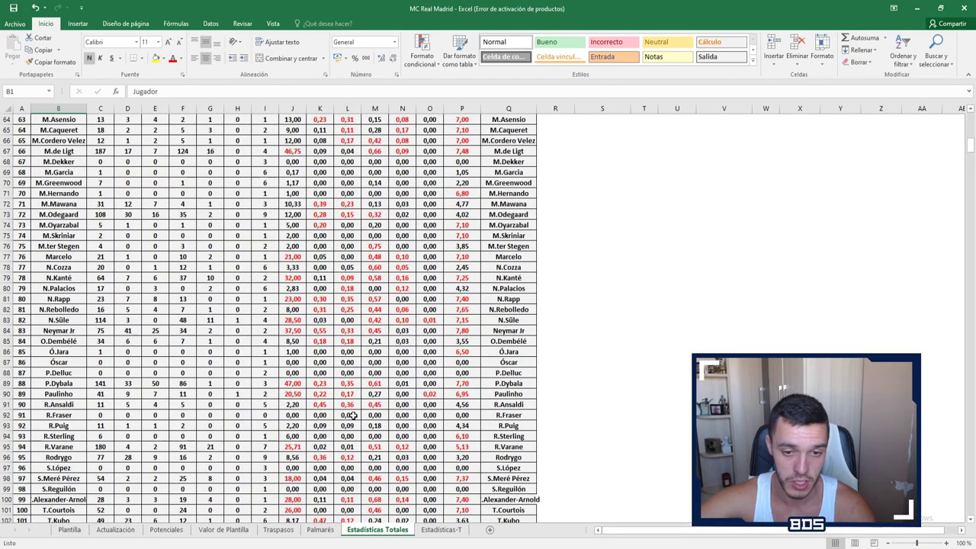
scroll(353, 415, "down", 3)
scroll(353, 415, "up", 16)
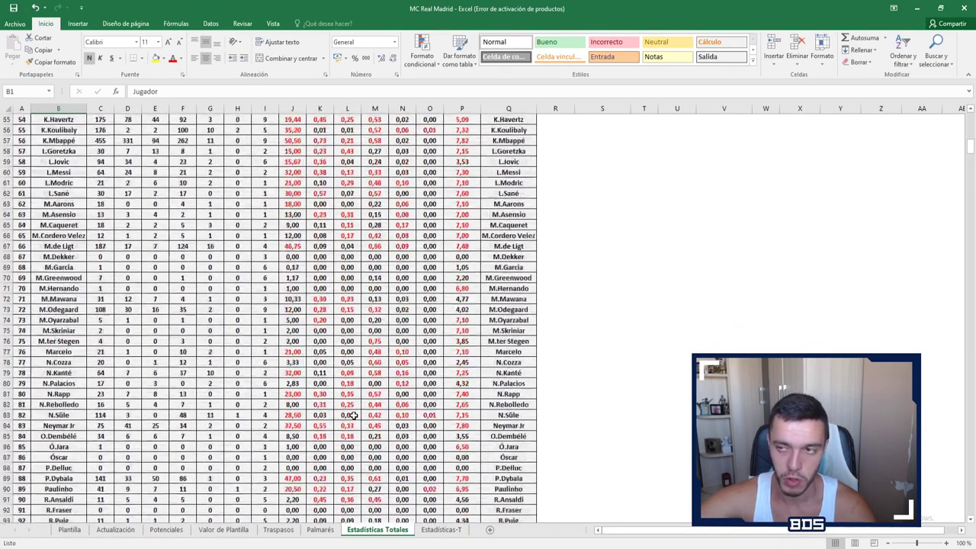
scroll(353, 415, "up", 7)
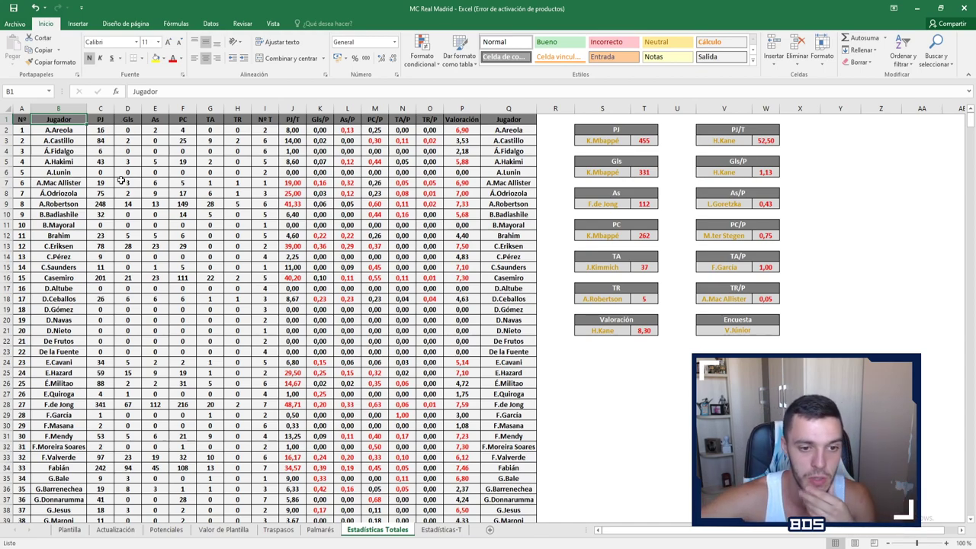
- Check the players' totals in the PJ and Gls columns far down the list, and go back to the first rows
scroll(113, 221, "down", 2)
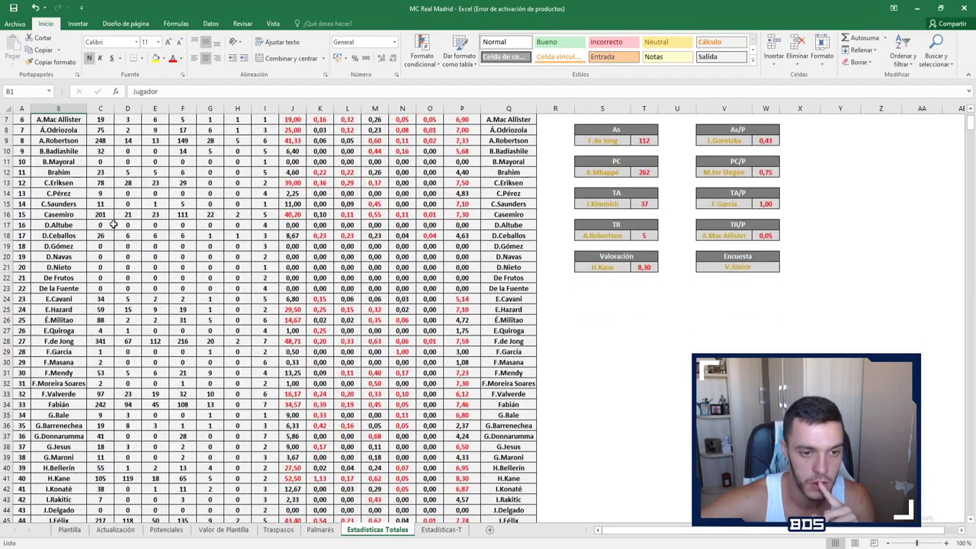
scroll(113, 224, "down", 3)
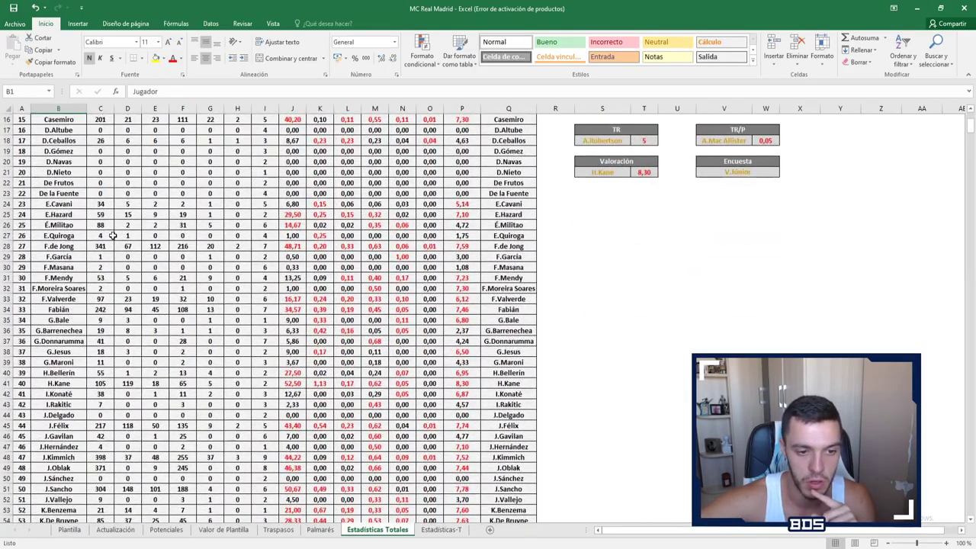
scroll(116, 461, "down", 3)
scroll(114, 459, "down", 7)
scroll(113, 458, "down", 7)
scroll(114, 458, "down", 2)
scroll(114, 458, "up", 18)
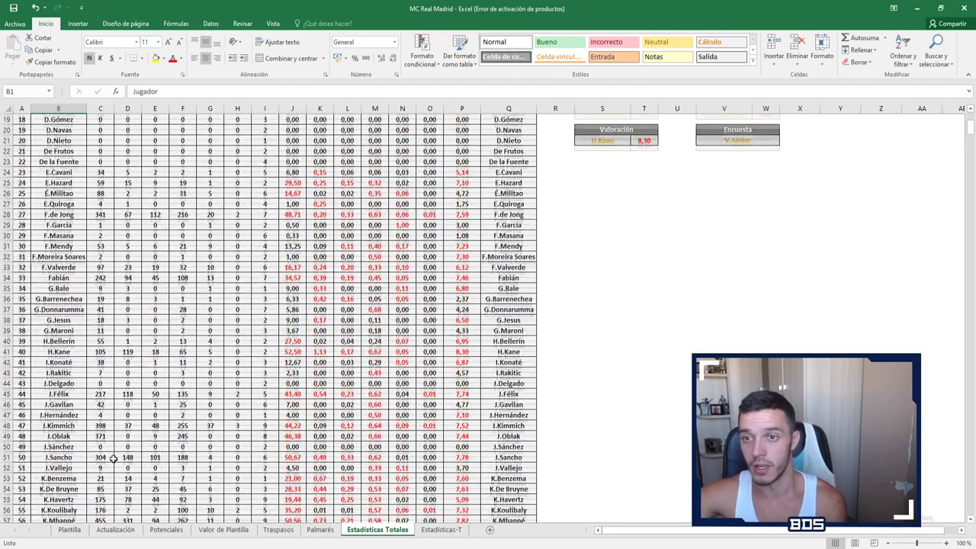
scroll(112, 459, "up", 6)
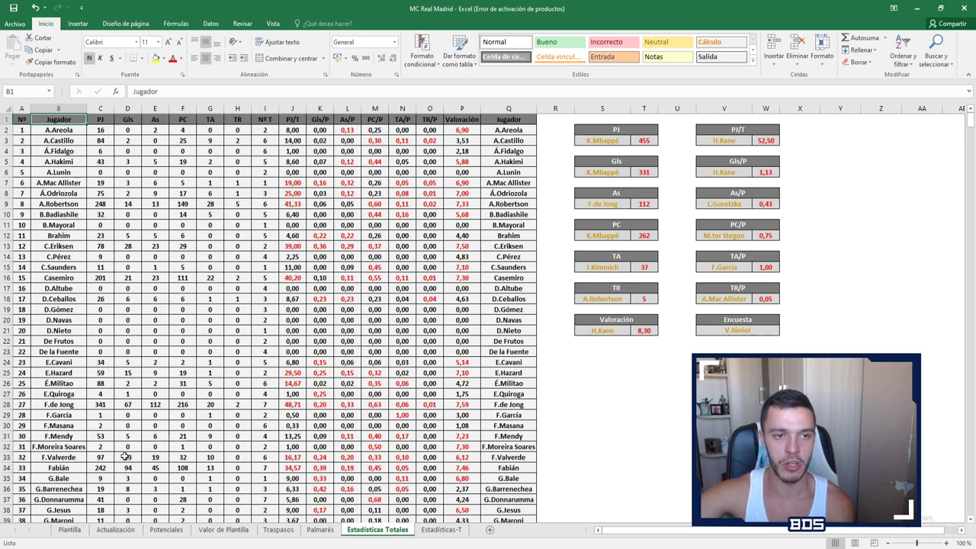
- Glance over the upper half of the table, check the season tables on the Estadísticas-T sheet, and return to Estadísticas Totales
scroll(125, 456, "down", 5)
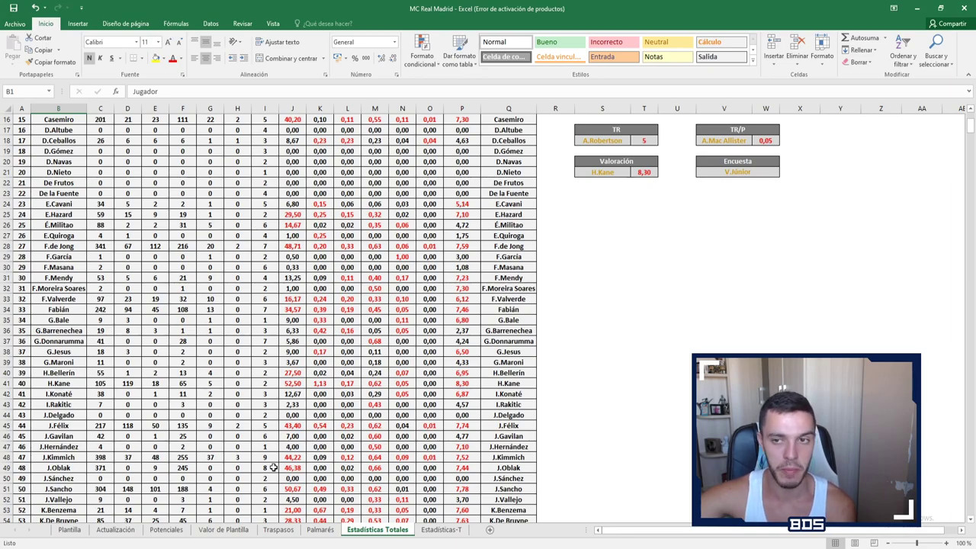
scroll(273, 468, "up", 5)
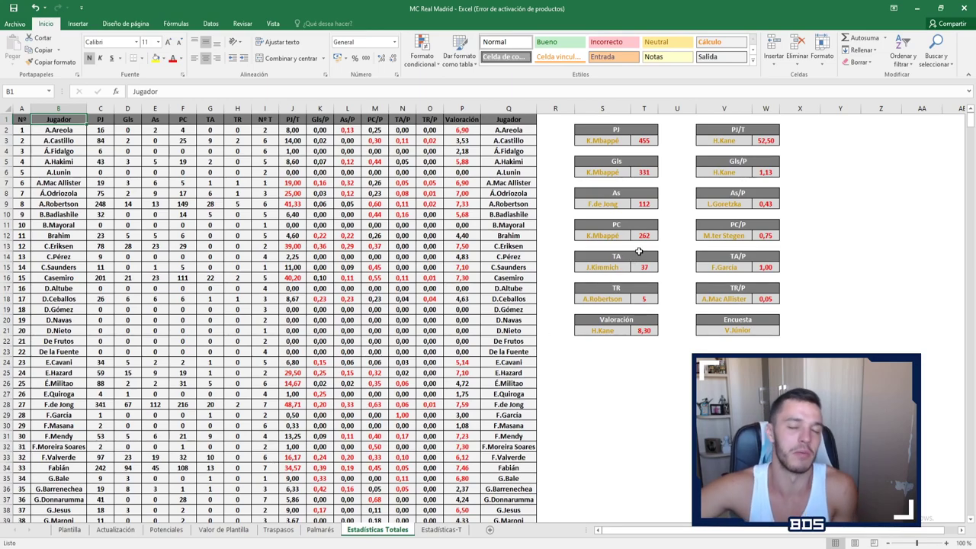
left_click(441, 529)
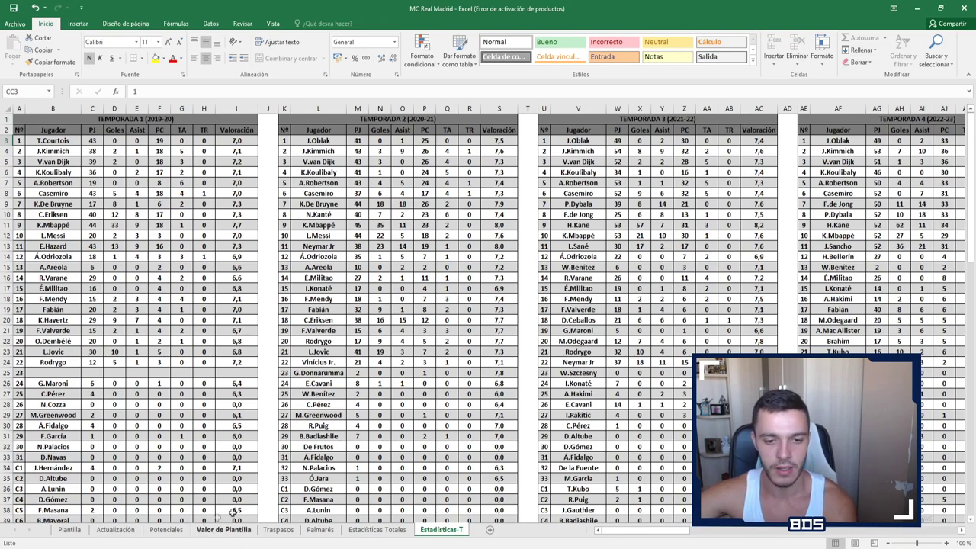
left_click(374, 530)
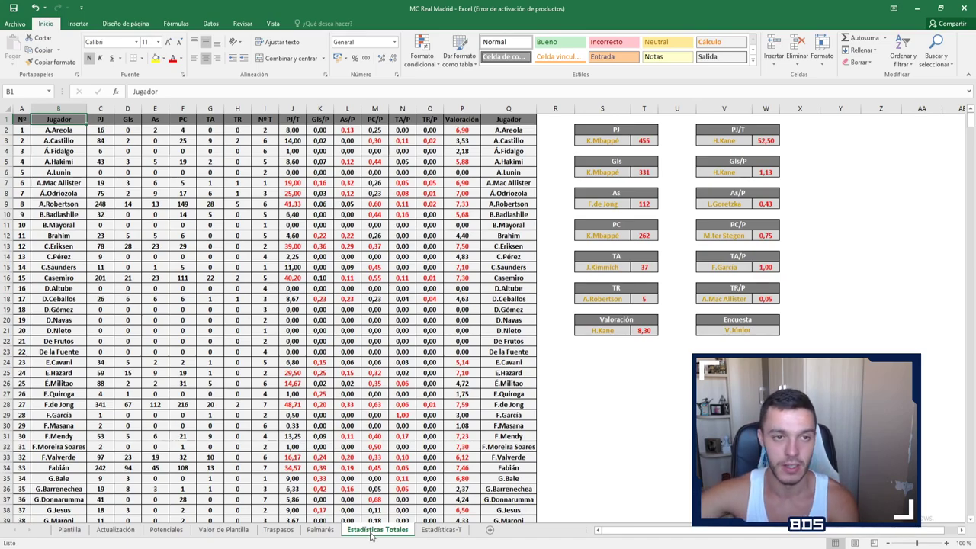
scroll(283, 424, "down", 1)
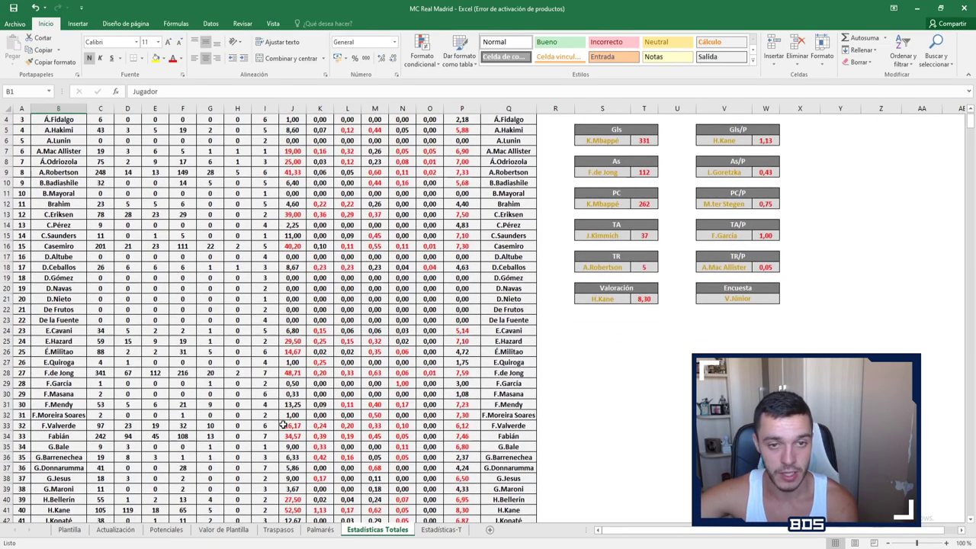
scroll(283, 425, "up", 1)
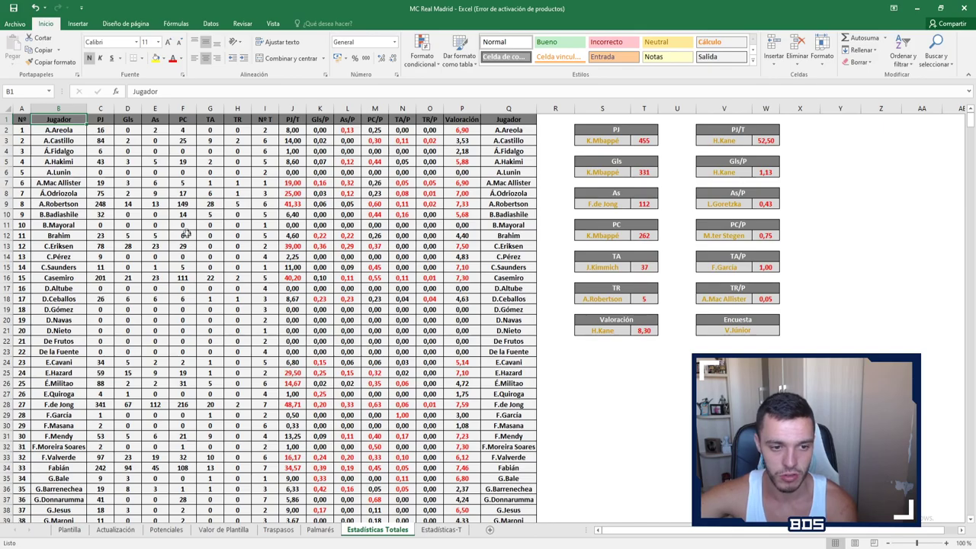
- Examine the players' totals in the PC column from the first rows to well down the list, and return to the start
scroll(210, 319, "down", 1)
scroll(209, 319, "down", 4)
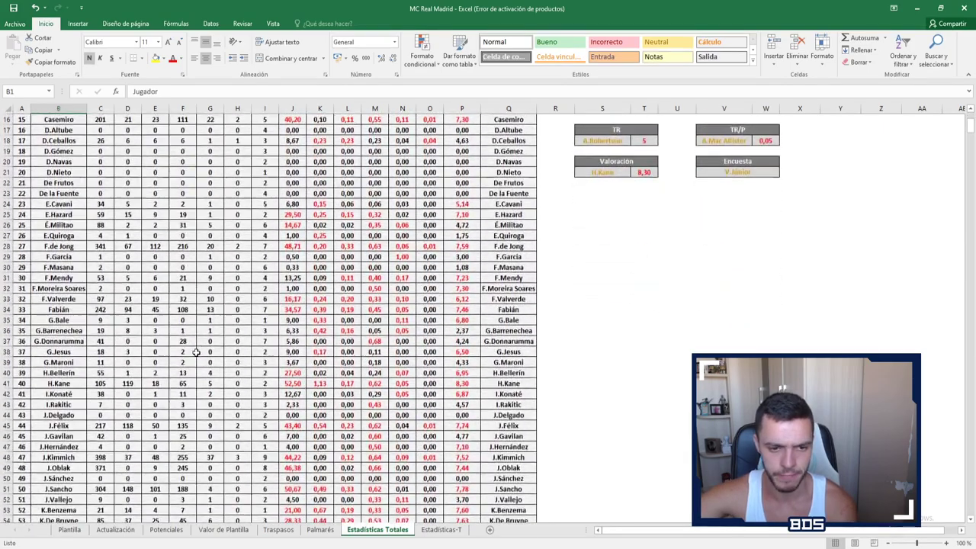
scroll(196, 351, "down", 1)
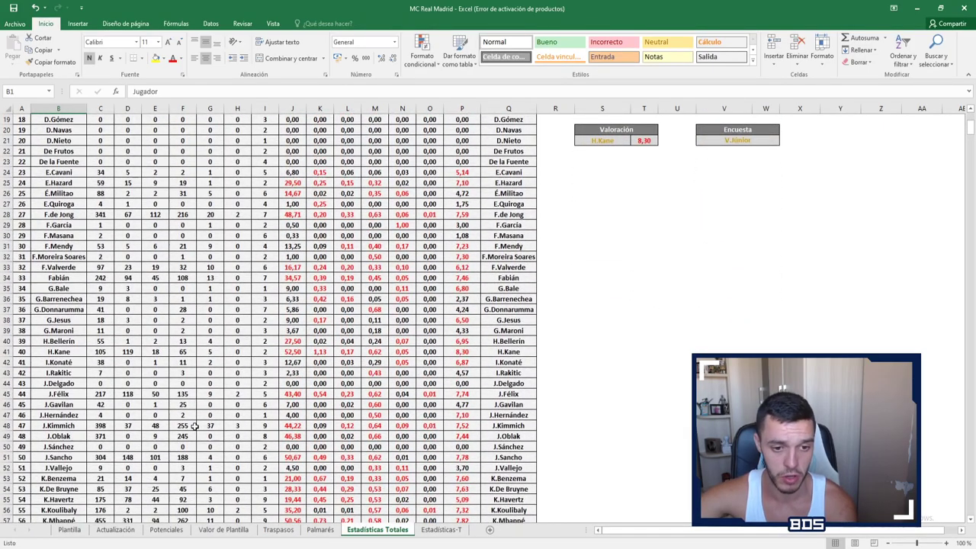
scroll(195, 427, "down", 2)
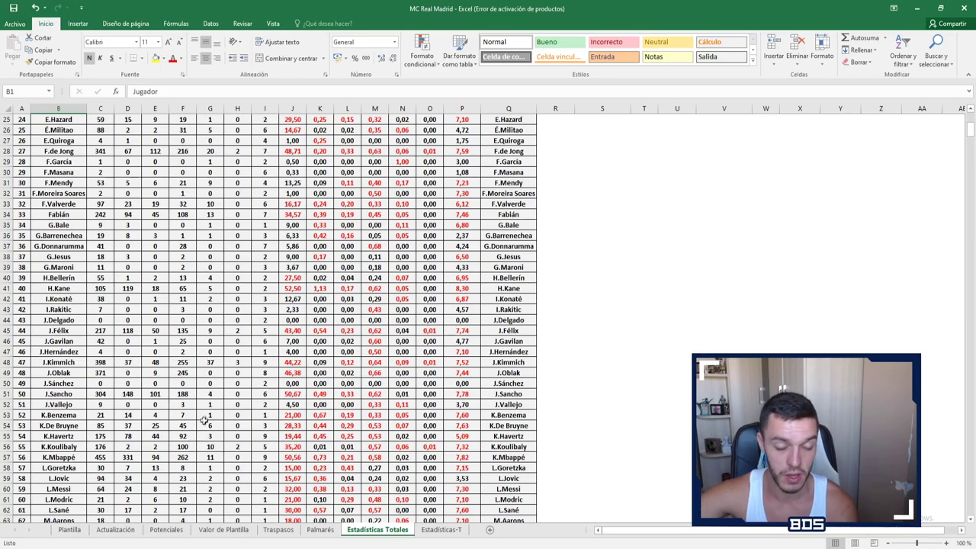
scroll(261, 389, "down", 8)
scroll(261, 389, "down", 8)
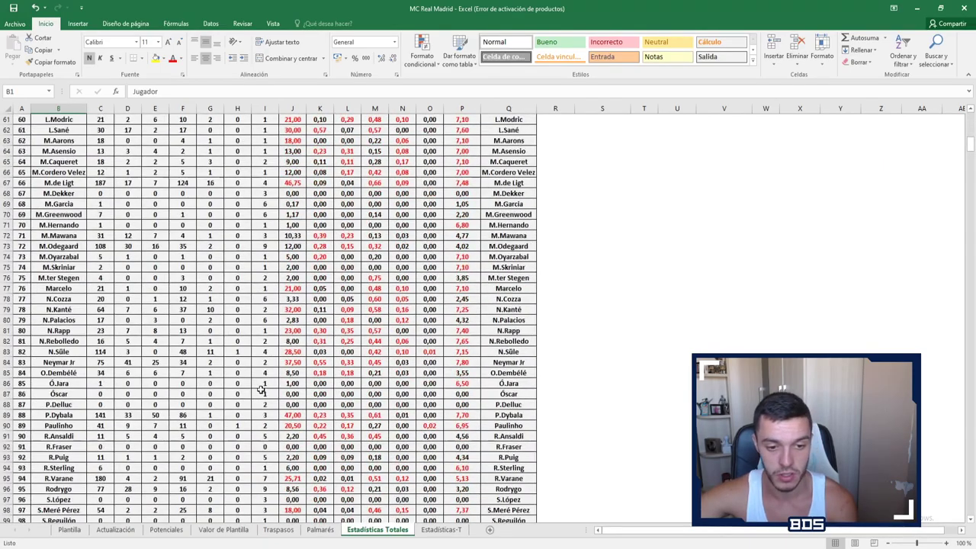
scroll(261, 389, "up", 20)
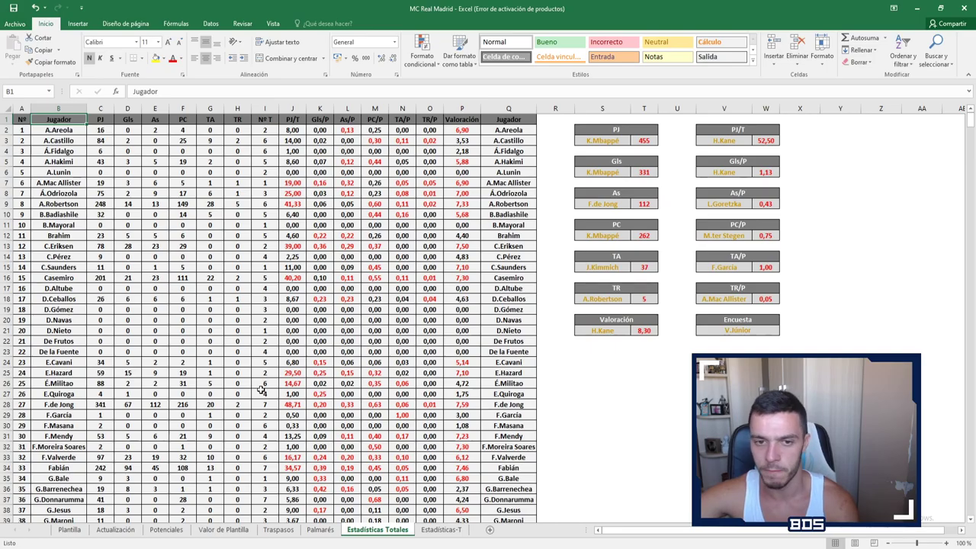
- Examine the players' per-match averages in the PC/P column down to the last listed player, and return to the header row
scroll(261, 297, "down", 6)
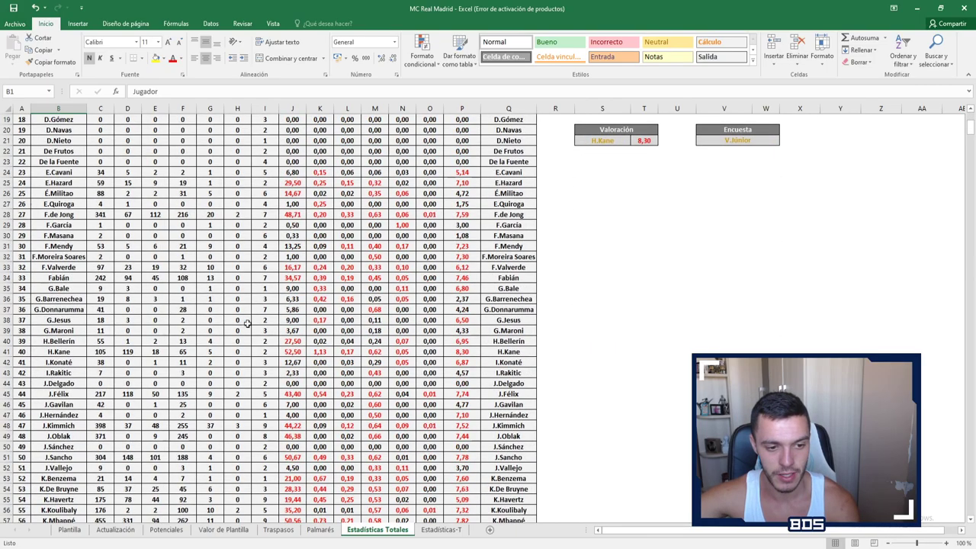
scroll(242, 323, "down", 1)
scroll(329, 329, "down", 5)
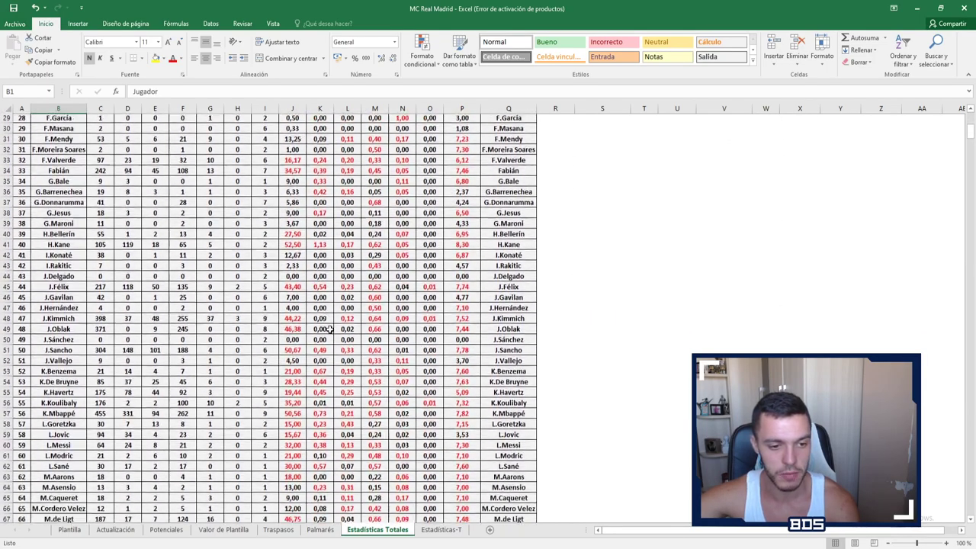
scroll(329, 329, "down", 2)
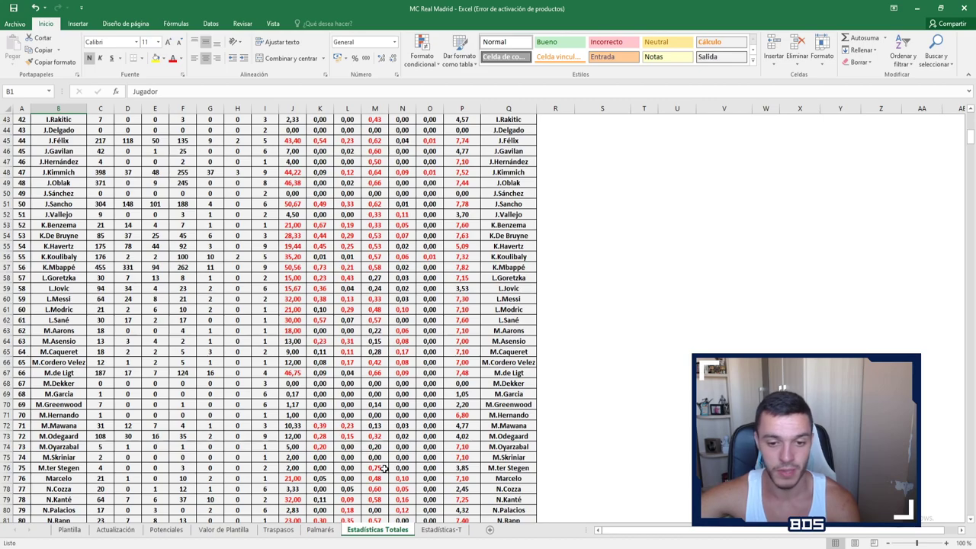
scroll(385, 469, "down", 1)
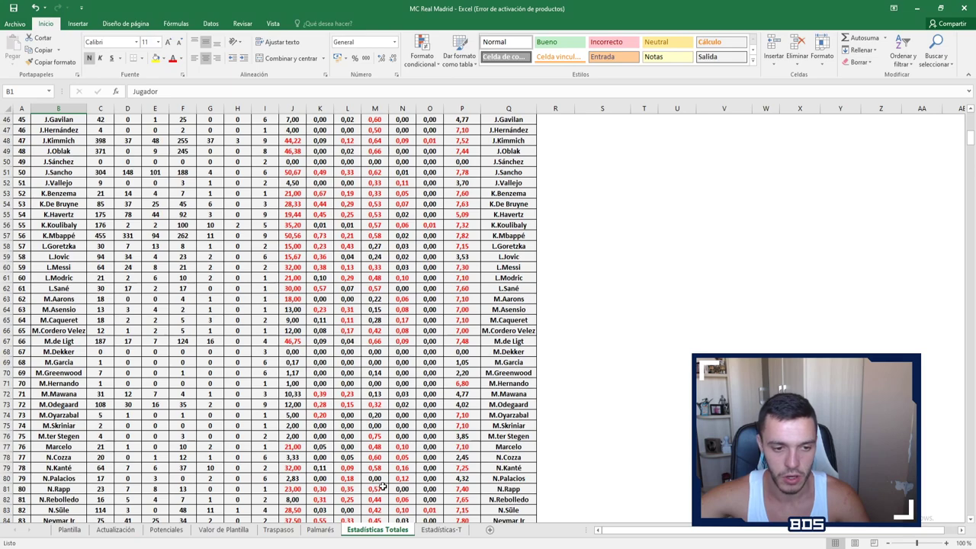
scroll(383, 486, "down", 2)
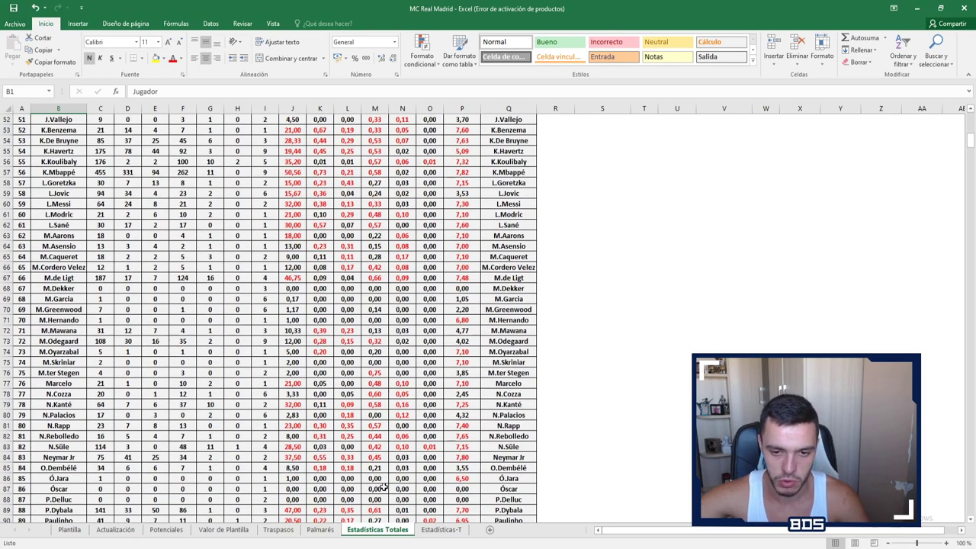
scroll(383, 486, "down", 2)
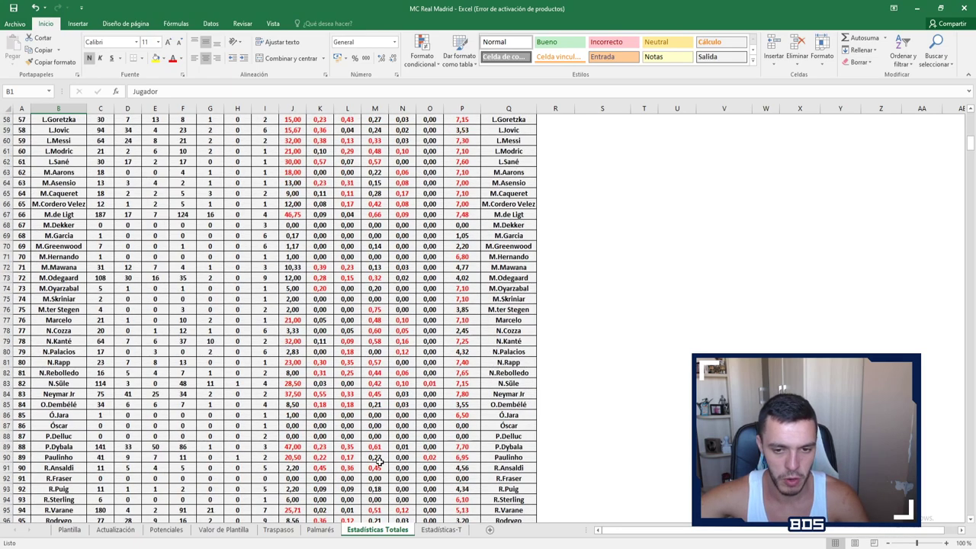
scroll(388, 468, "down", 2)
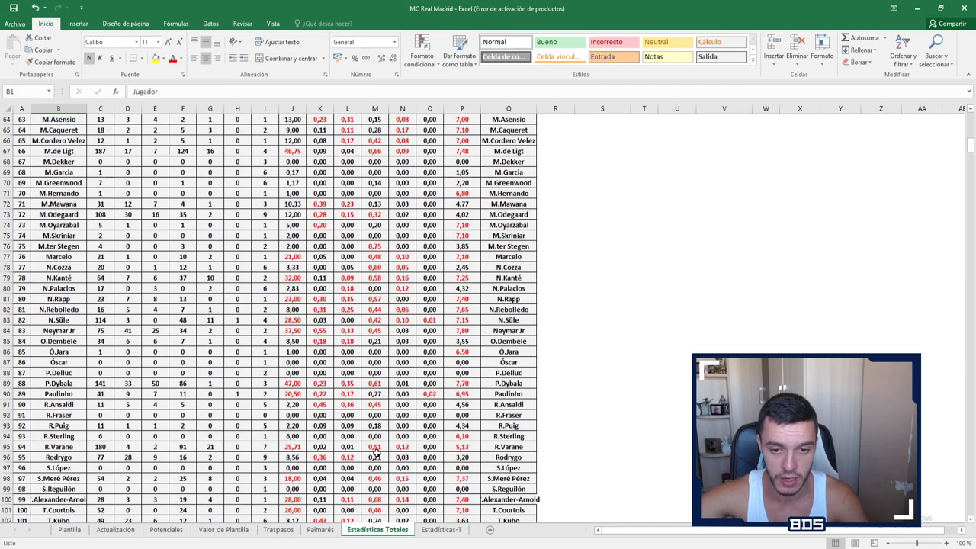
scroll(375, 452, "down", 2)
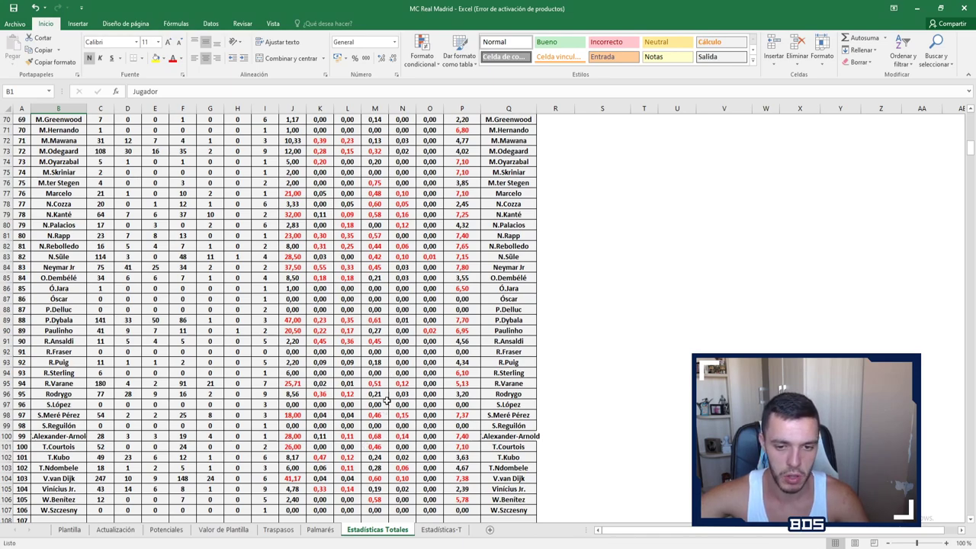
scroll(376, 467, "up", 16)
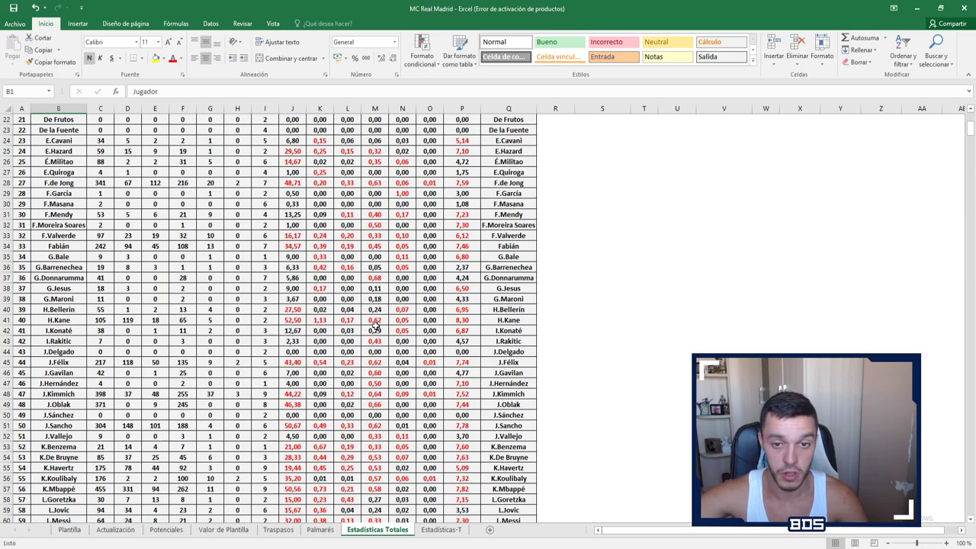
scroll(374, 325, "up", 3)
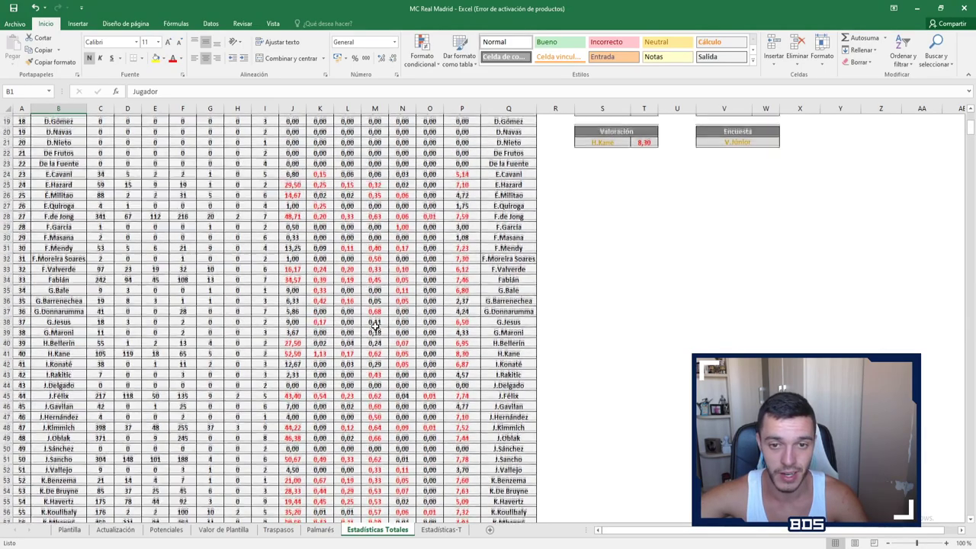
scroll(375, 325, "up", 1)
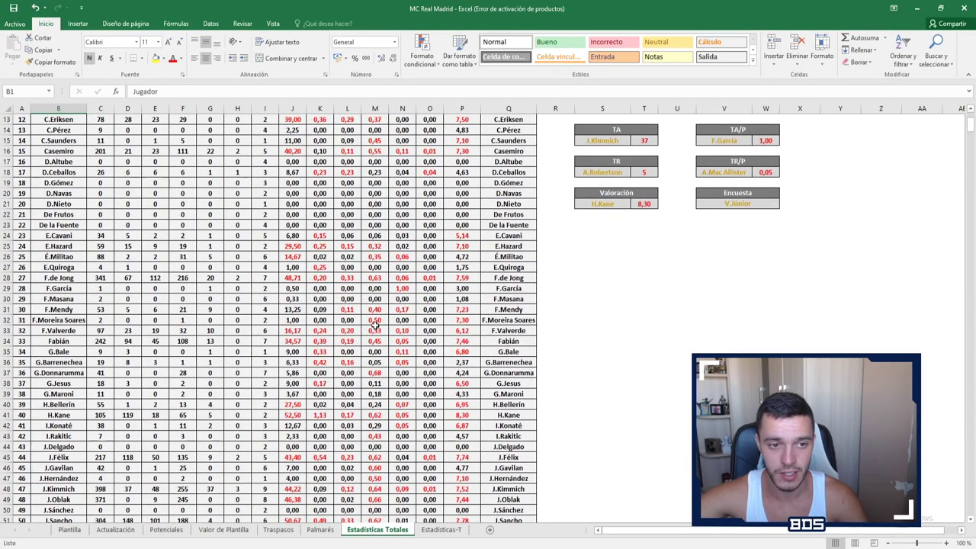
scroll(375, 326, "up", 3)
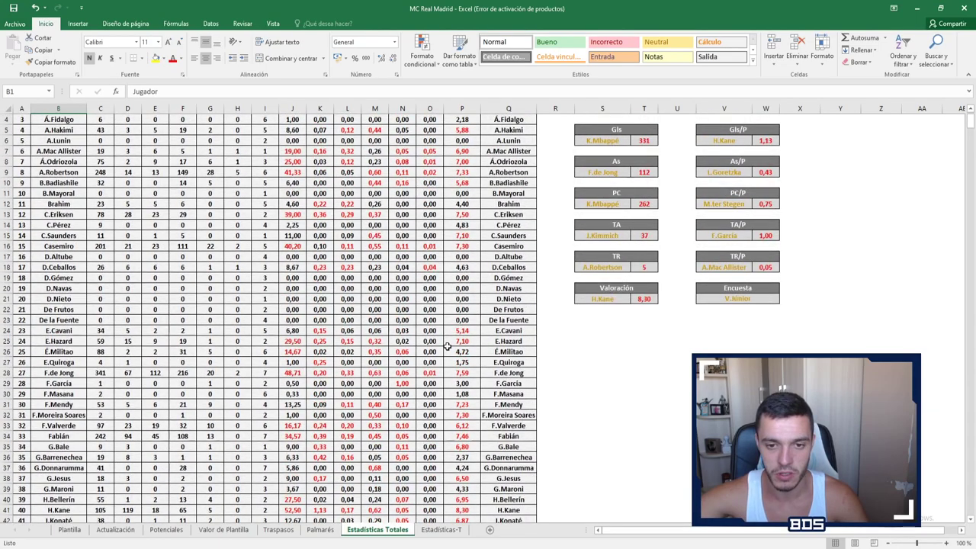
scroll(448, 346, "up", 1)
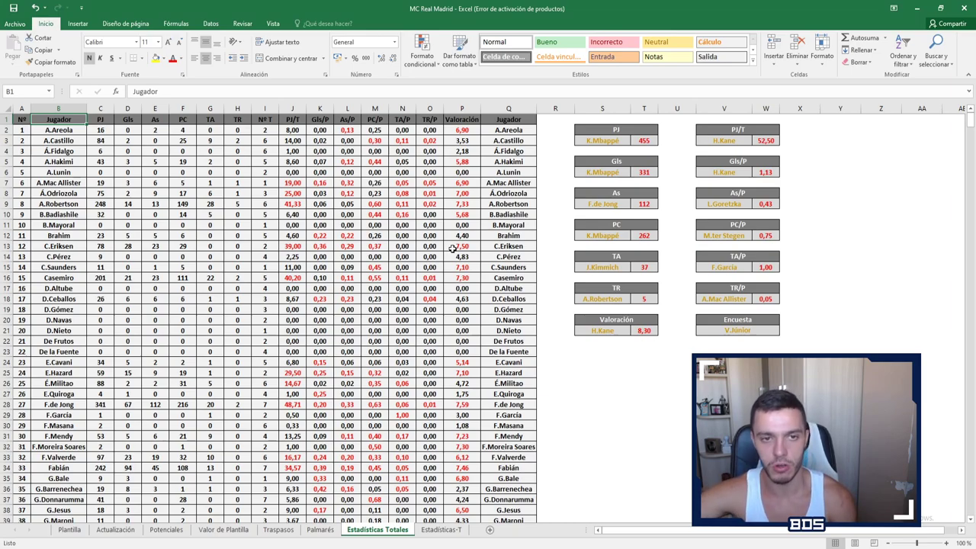
- Check the players' totals in the TA column through the end of the list, and go back to the first rows
scroll(225, 325, "down", 1)
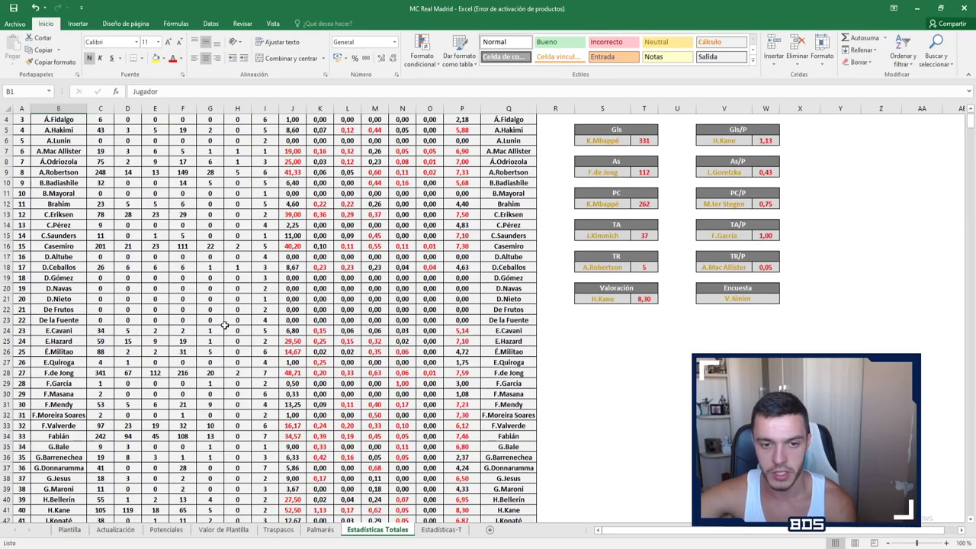
scroll(225, 325, "down", 4)
scroll(225, 325, "down", 8)
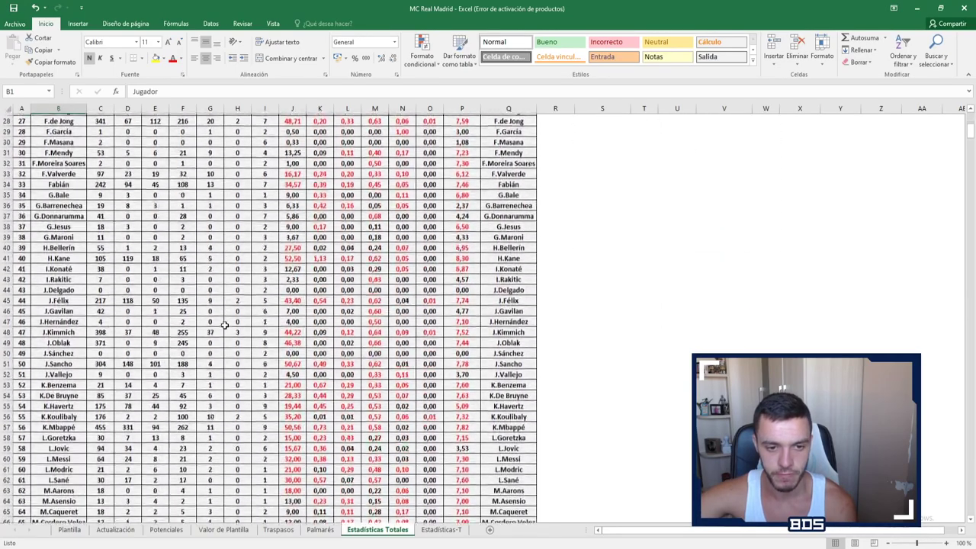
scroll(225, 326, "down", 11)
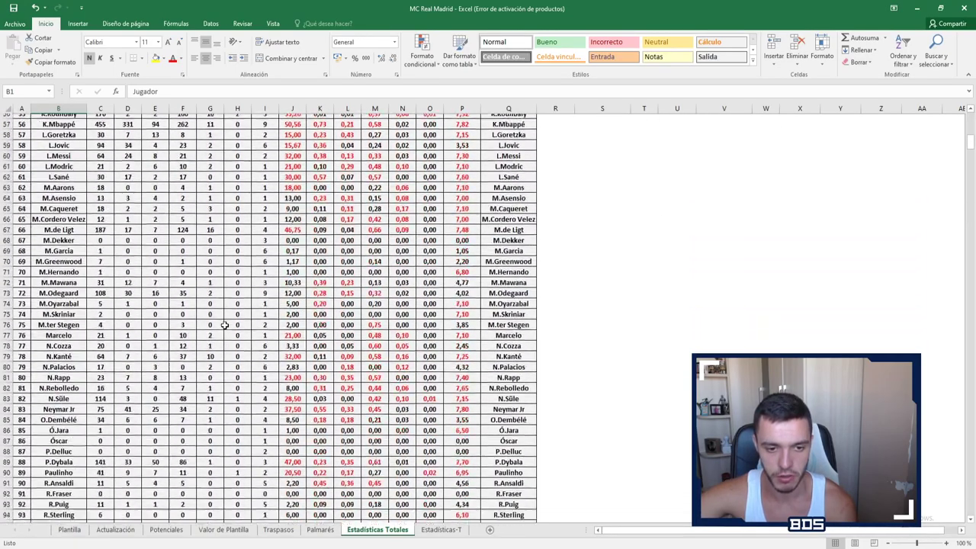
scroll(225, 326, "down", 1)
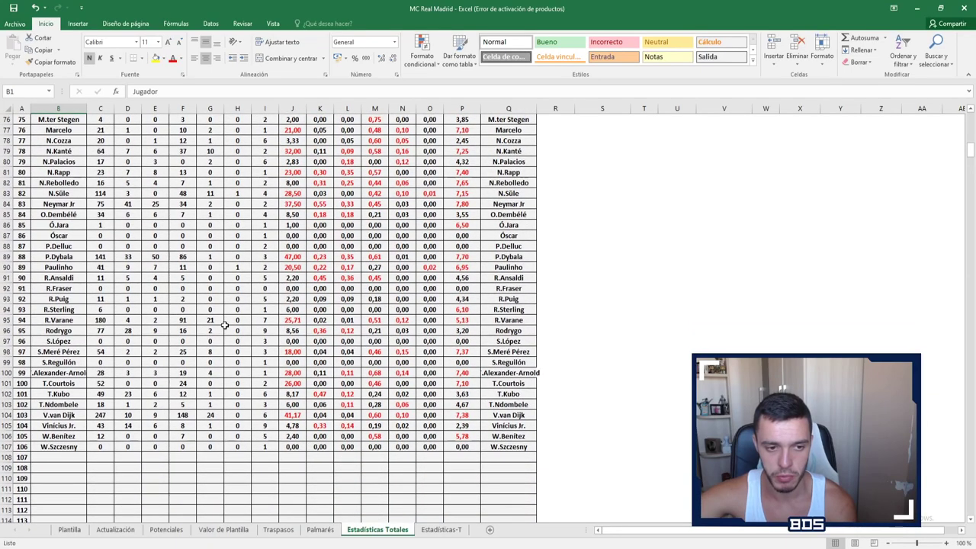
scroll(225, 326, "up", 20)
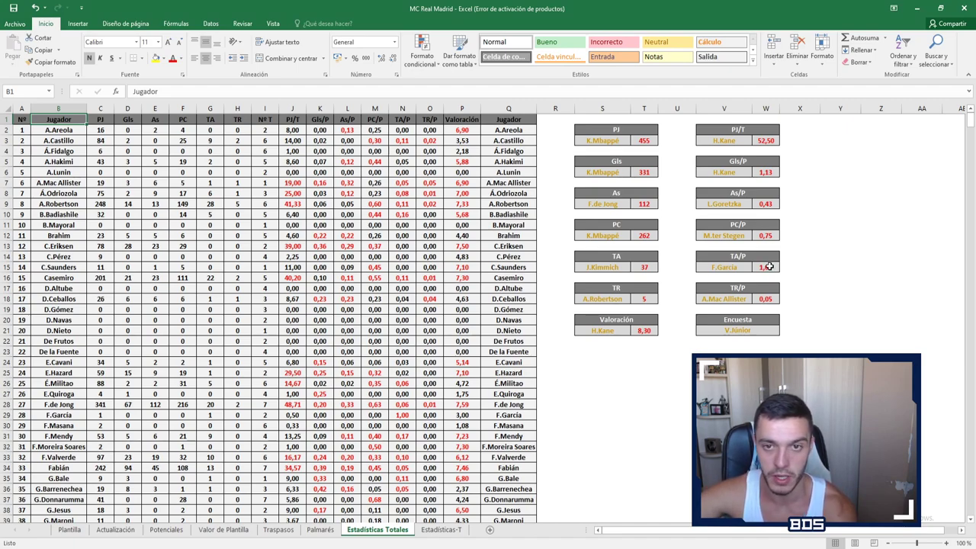
- Read the players' per-match averages in the TA/P column from the first rows to past row 100
scroll(421, 212, "down", 1)
scroll(421, 212, "down", 1)
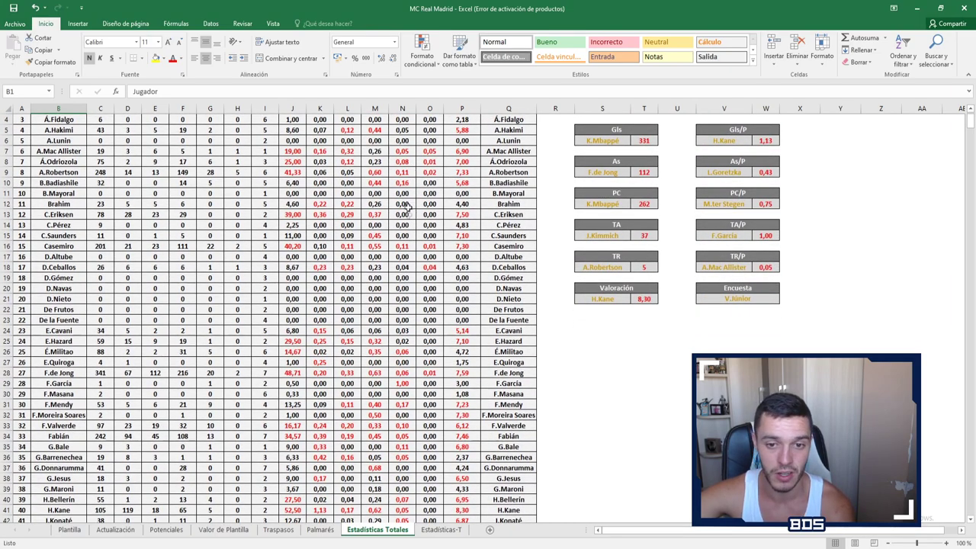
scroll(409, 309, "down", 1)
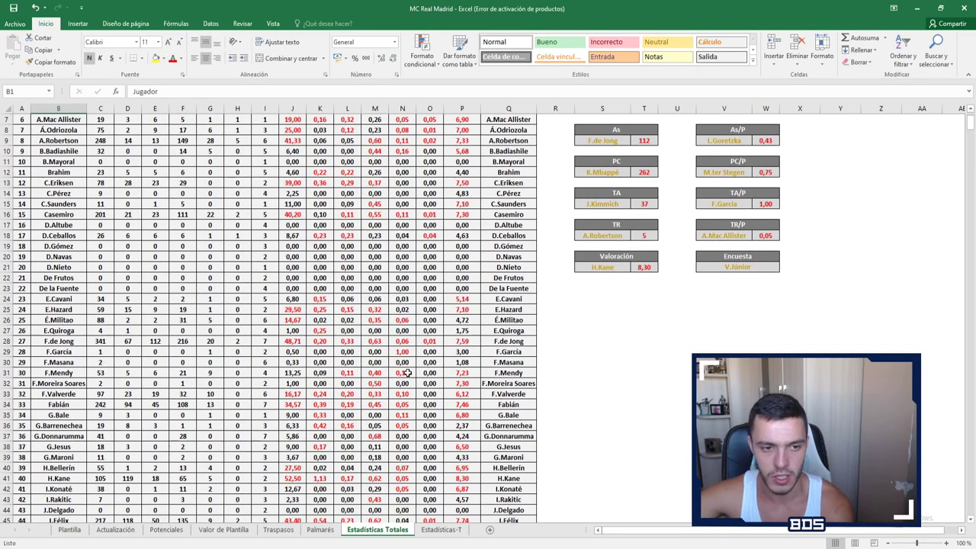
scroll(410, 358, "down", 1)
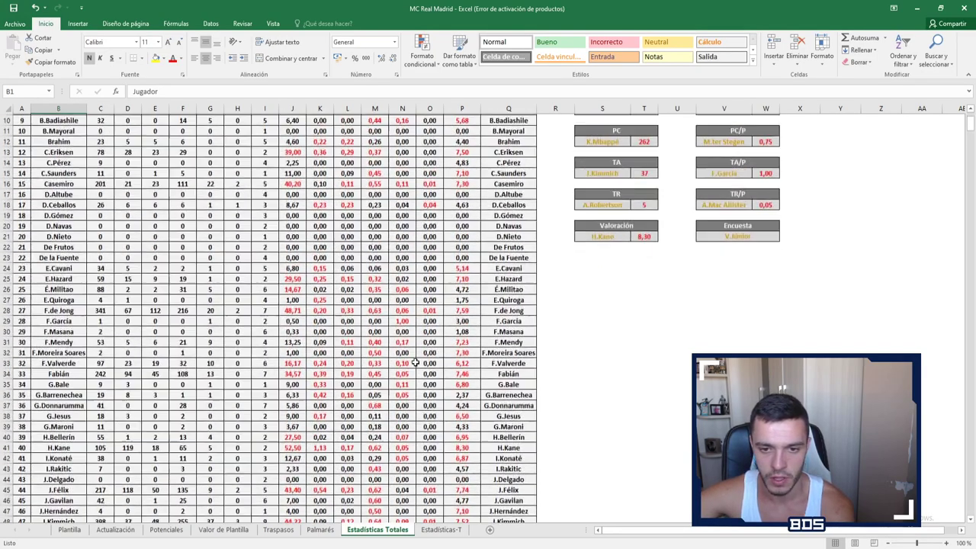
scroll(410, 368, "down", 4)
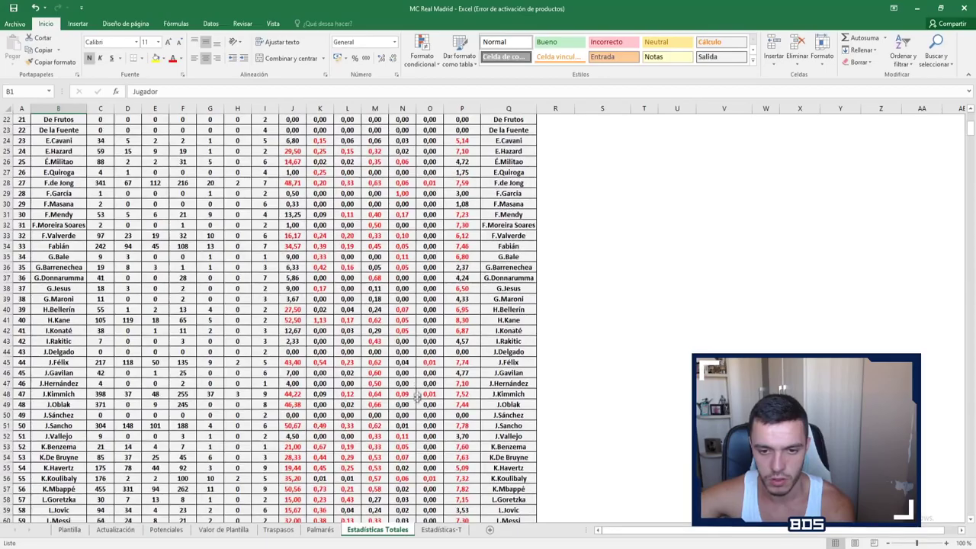
scroll(413, 433, "down", 3)
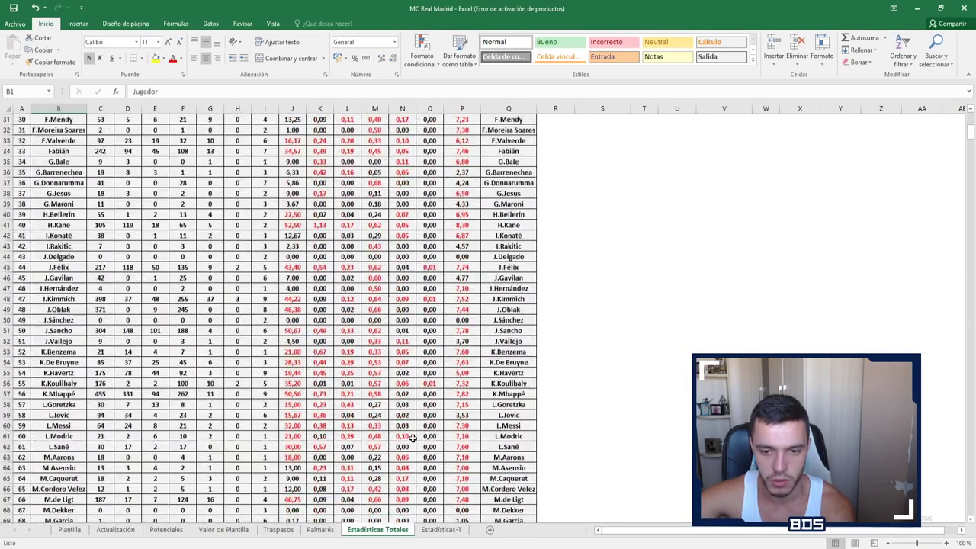
scroll(413, 444, "down", 2)
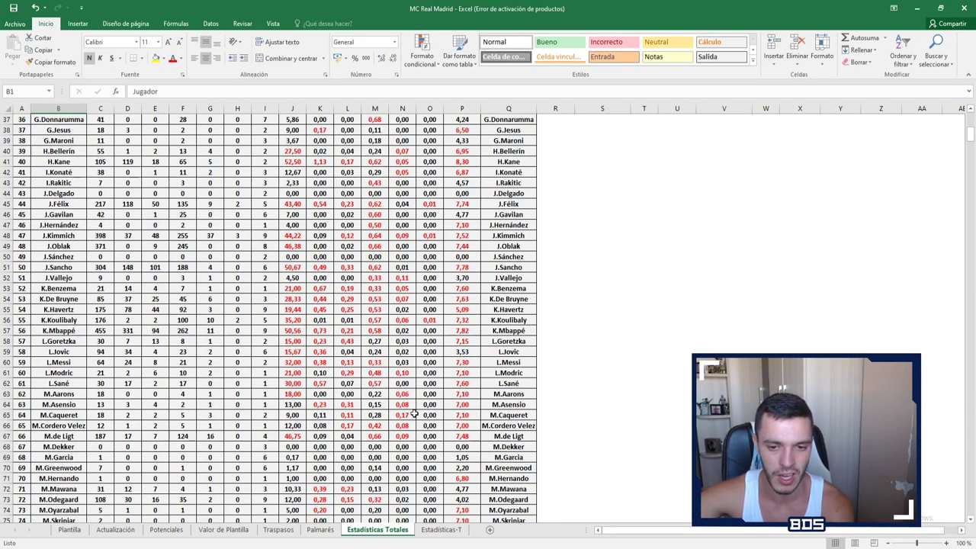
scroll(413, 418, "down", 5)
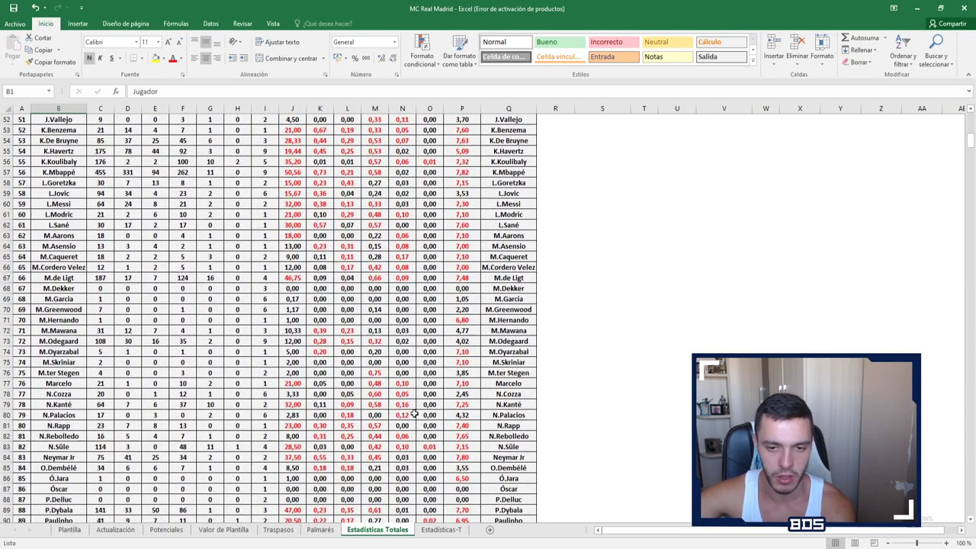
scroll(402, 411, "down", 4)
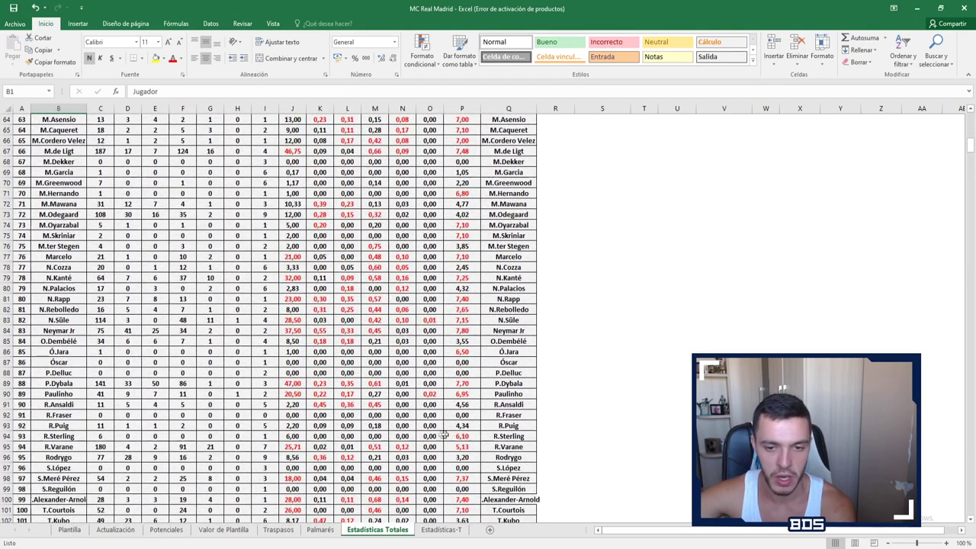
scroll(422, 440, "down", 1)
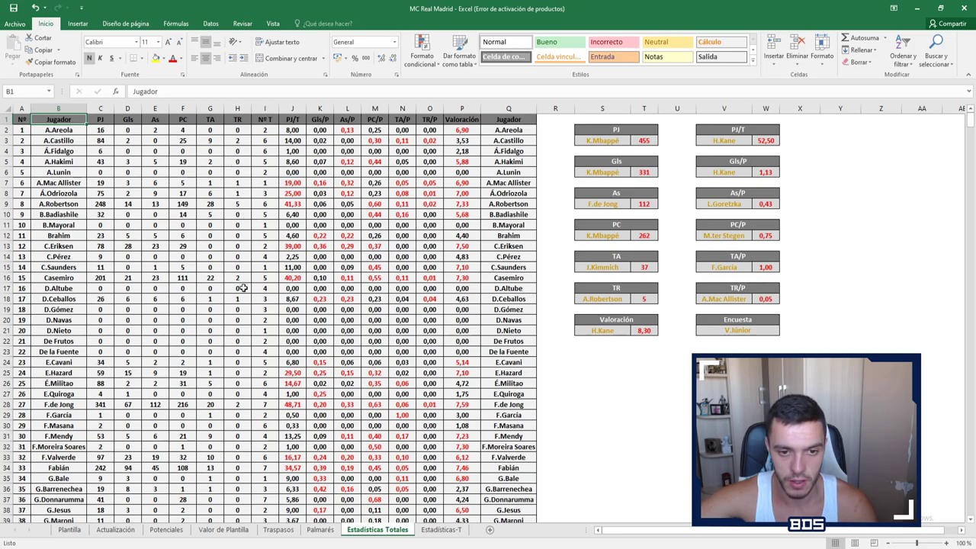
- Look through the players' totals in the TR column far down the list, and return to the top of the table
scroll(240, 299, "down", 4)
scroll(240, 302, "down", 2)
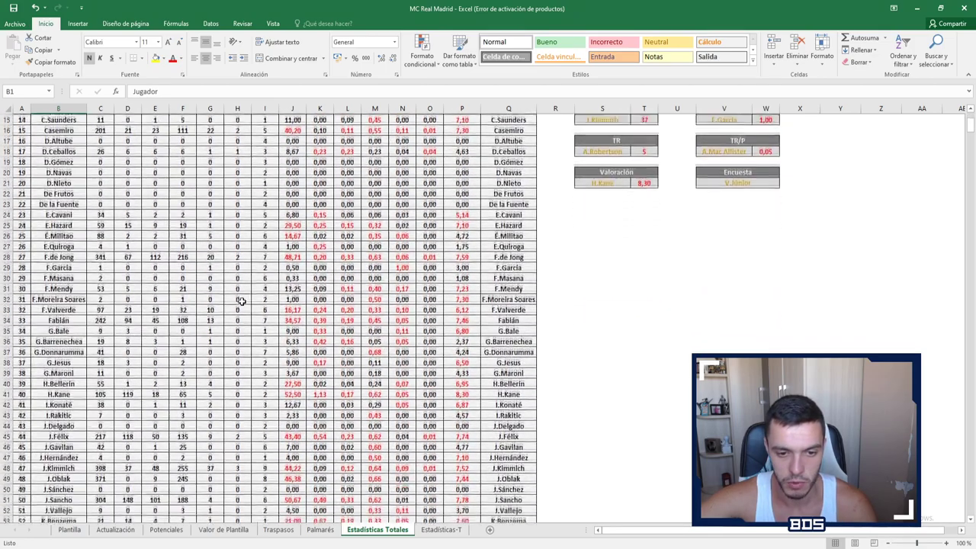
scroll(249, 414, "down", 8)
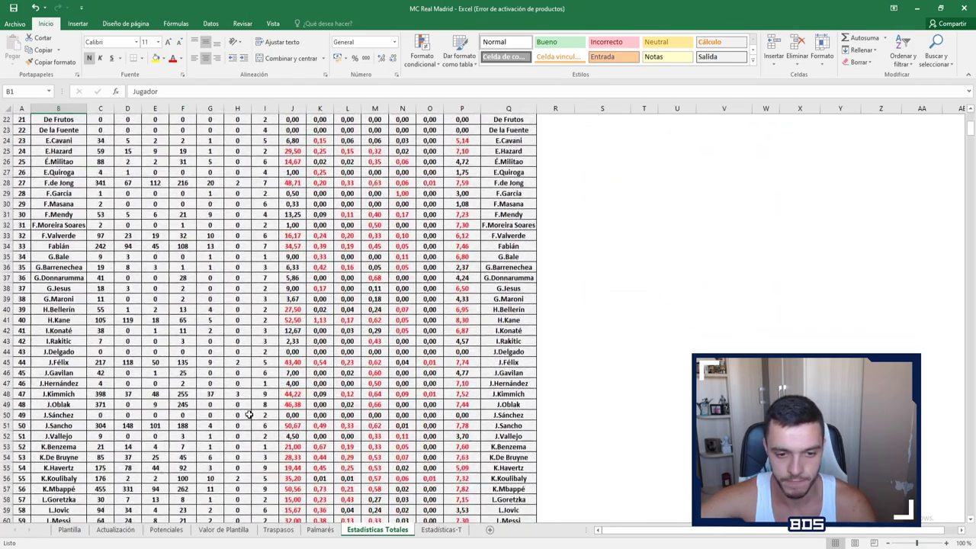
scroll(248, 414, "down", 7)
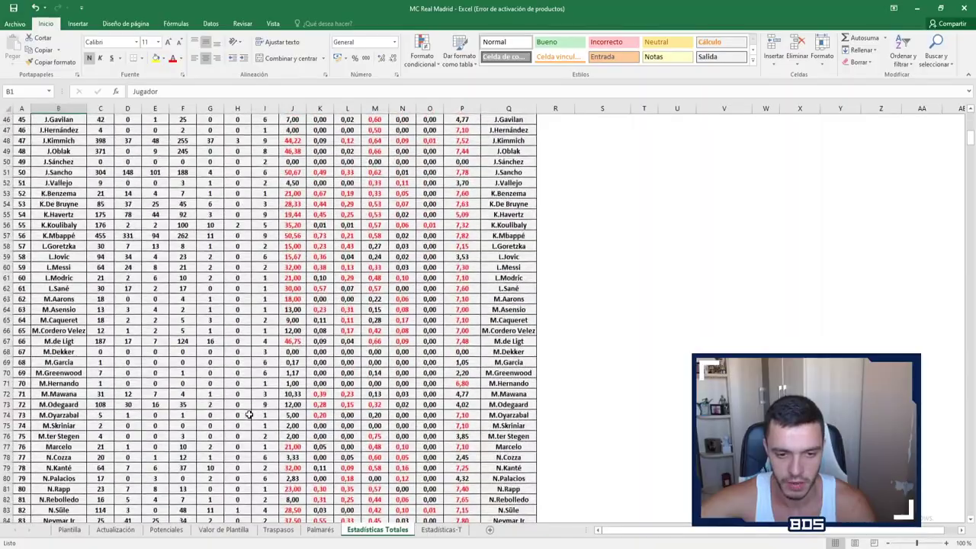
scroll(249, 414, "down", 4)
scroll(248, 412, "up", 20)
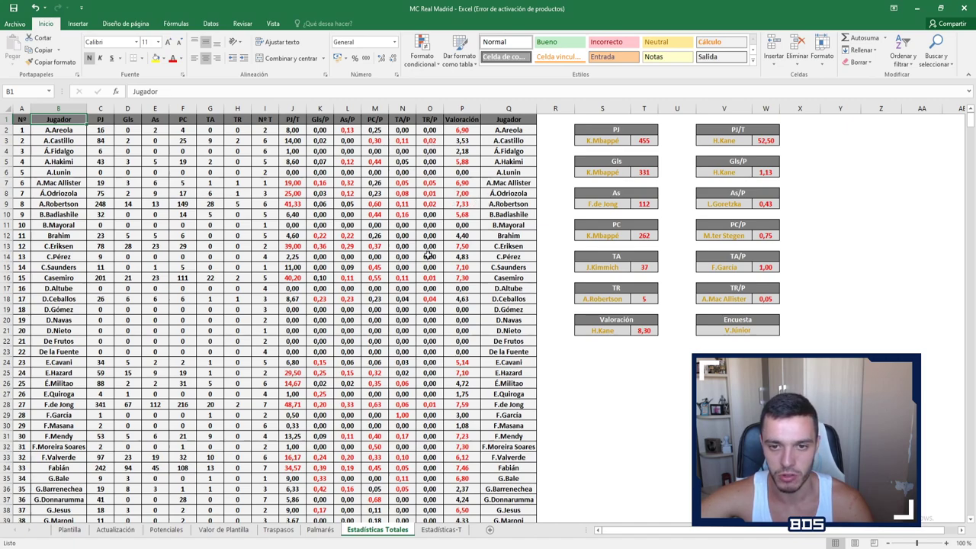
- Review the players' per-match averages in the TR/P column down to the last listed player in row 107
scroll(430, 297, "down", 6)
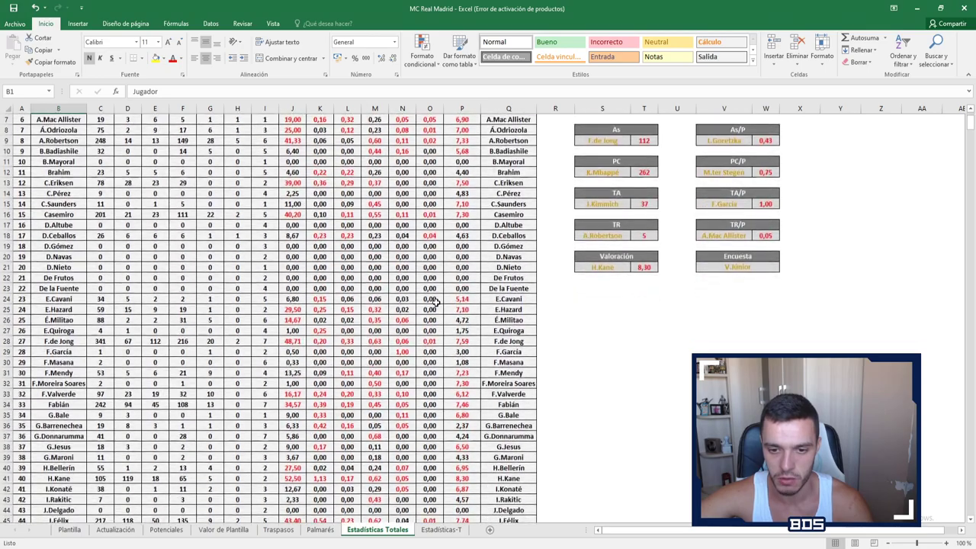
scroll(436, 312, "down", 9)
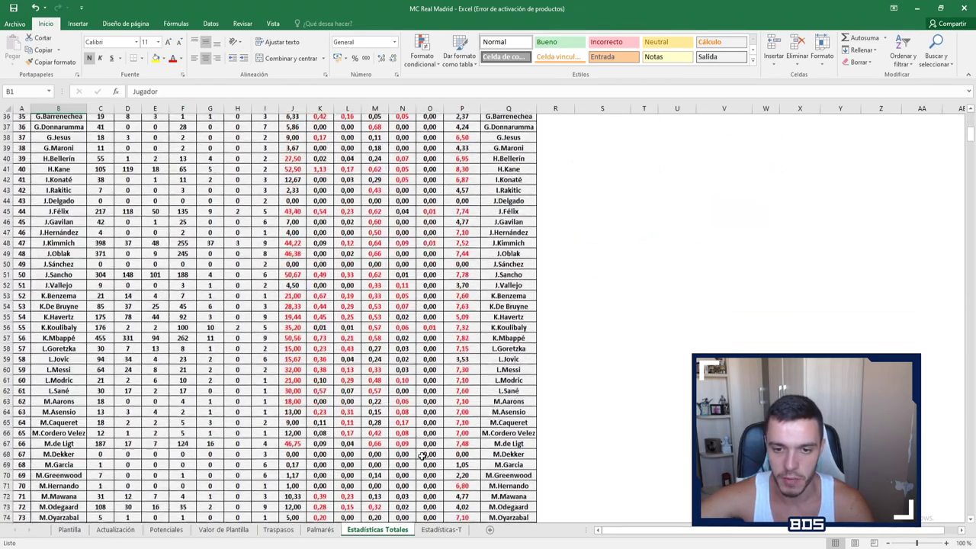
scroll(423, 457, "down", 5)
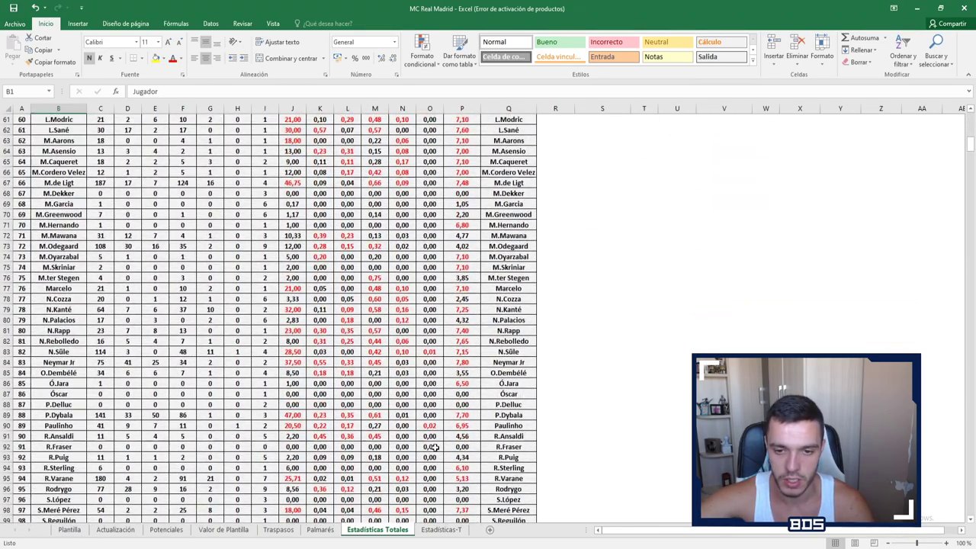
scroll(439, 438, "down", 3)
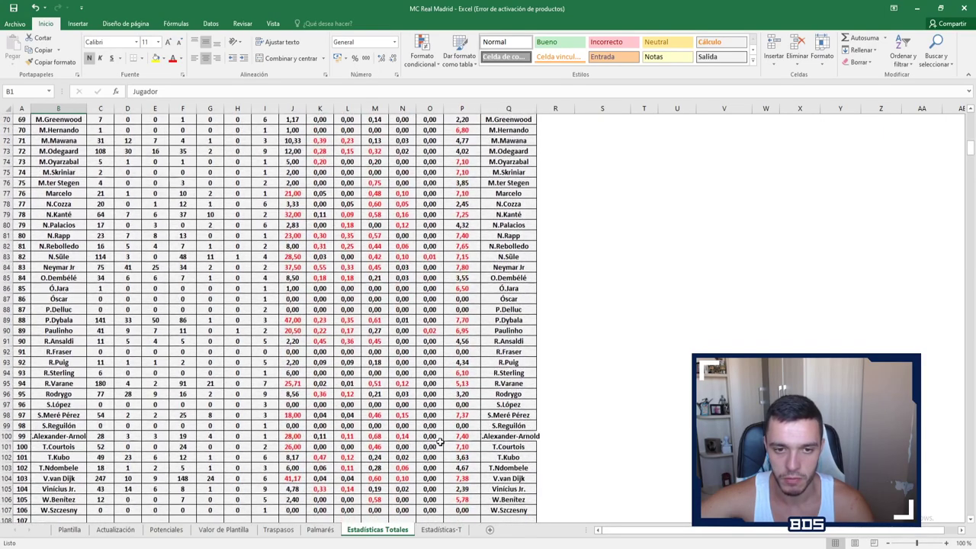
- Return to the top of Estadísticas Totales and review the players' ratings in the Valoración column down to the last rows
scroll(439, 441, "down", 2)
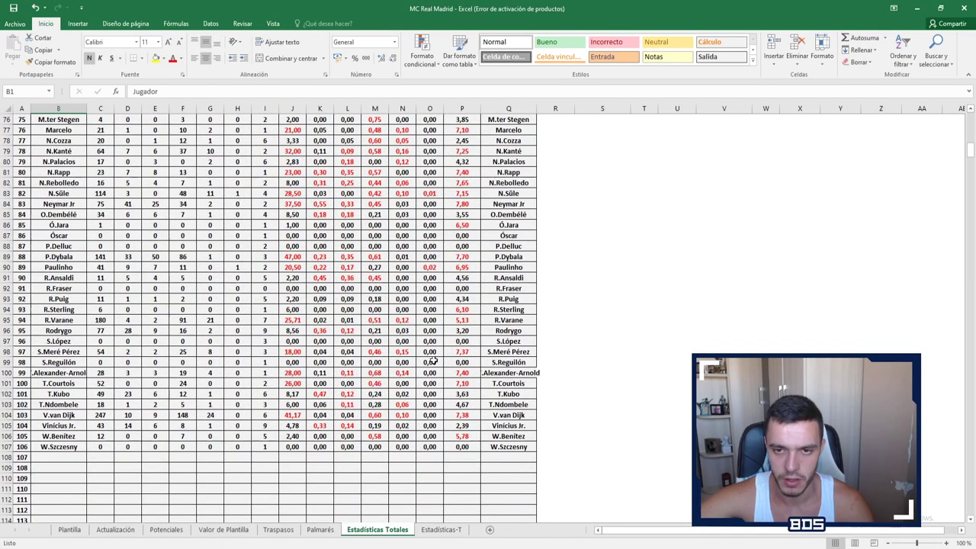
scroll(432, 362, "up", 20)
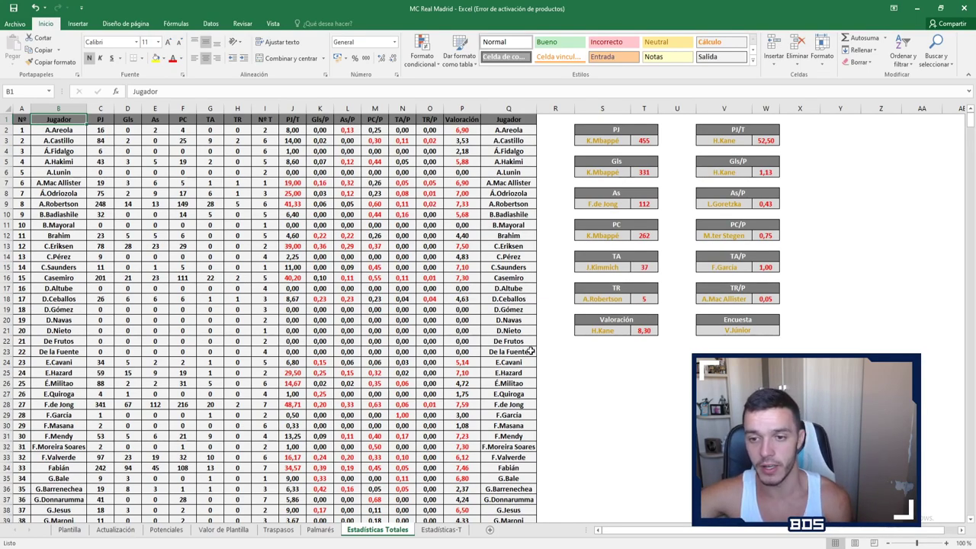
scroll(486, 366, "down", 1)
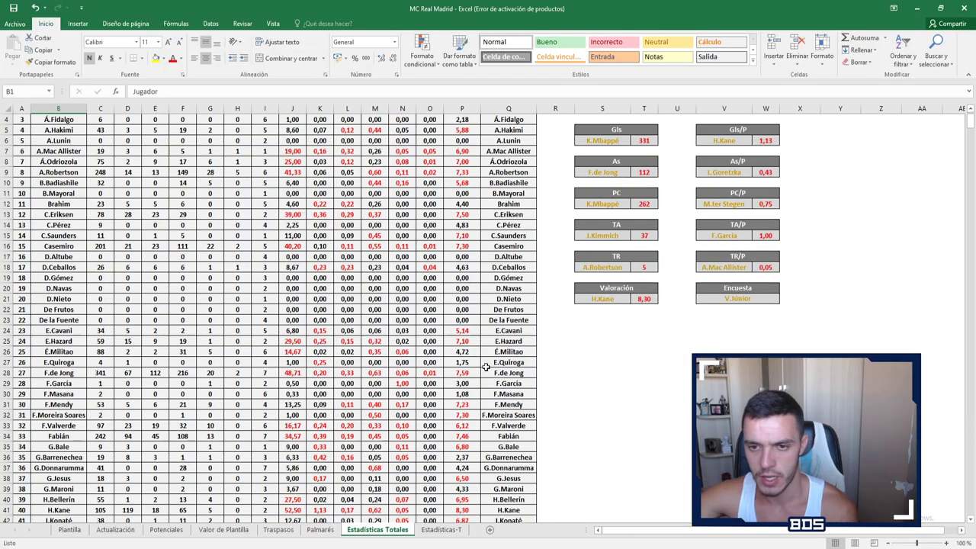
scroll(485, 367, "down", 4)
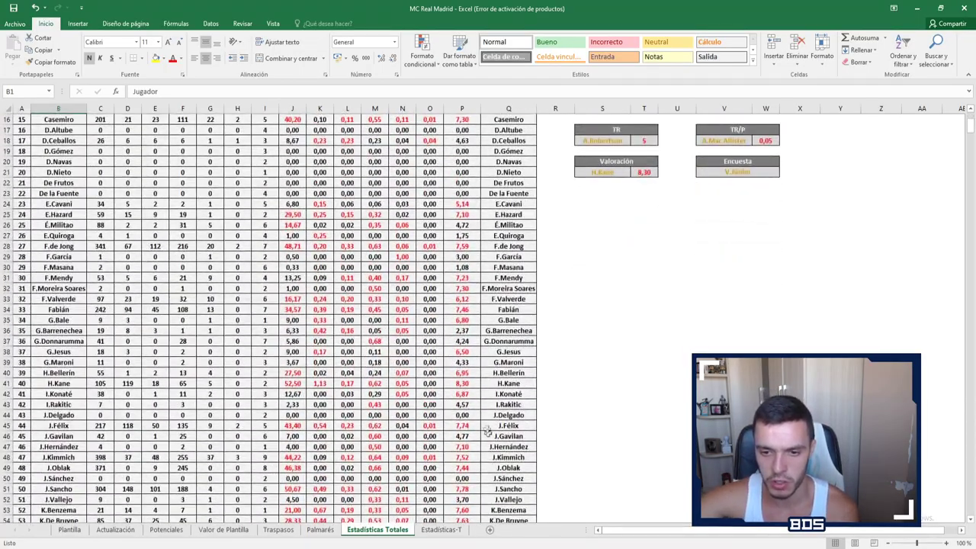
scroll(483, 468, "down", 3)
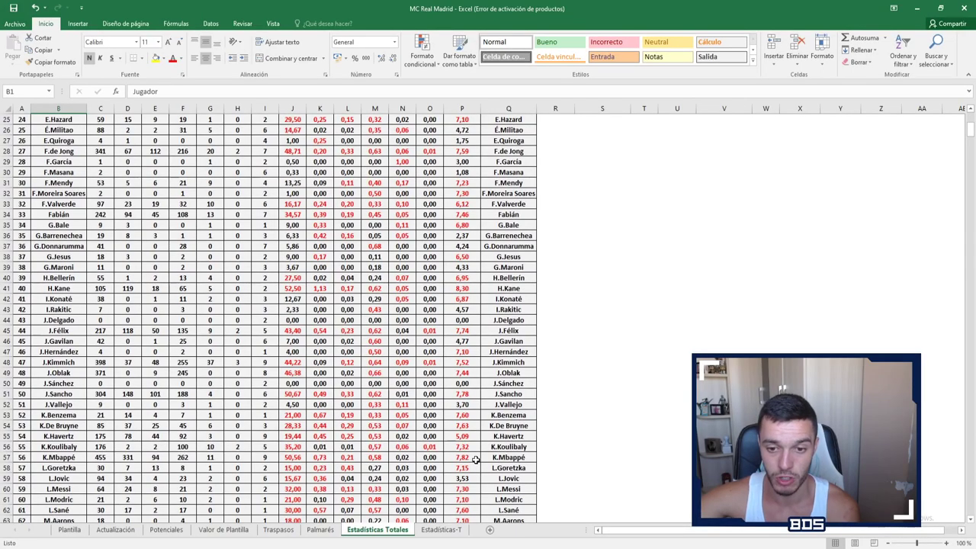
scroll(475, 459, "down", 7)
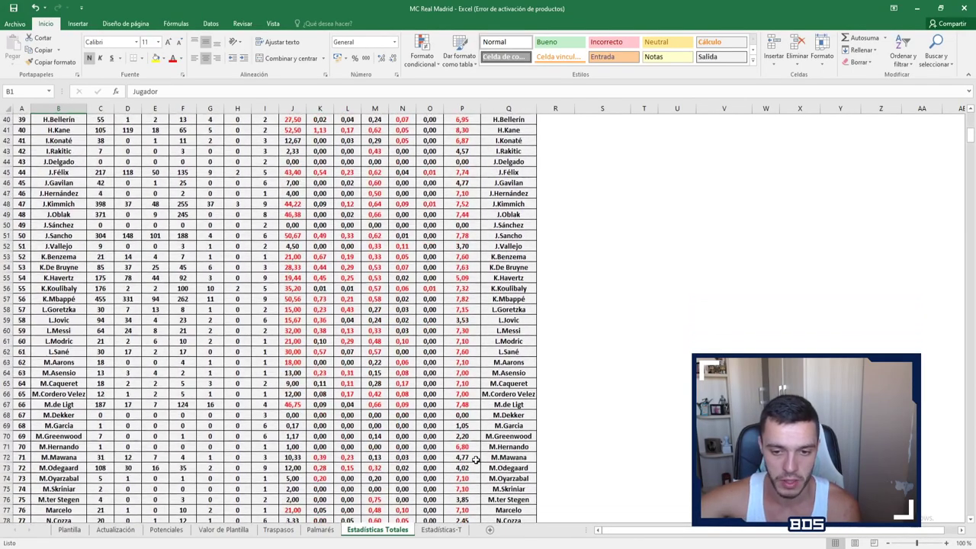
scroll(475, 459, "down", 2)
scroll(475, 459, "down", 3)
scroll(473, 416, "down", 3)
- Recheck the Valoración ratings from the end of the player list back up to the first rows
scroll(475, 425, "up", 7)
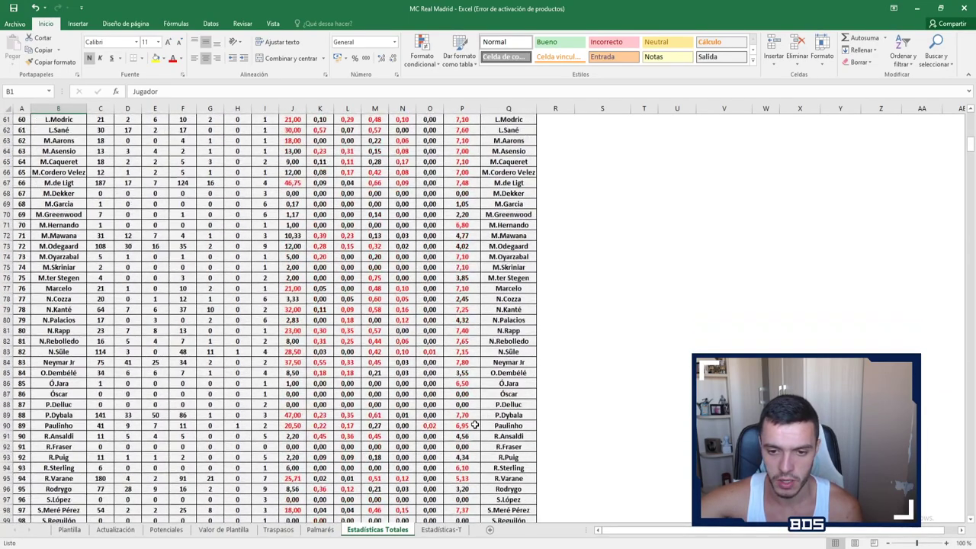
scroll(475, 425, "up", 4)
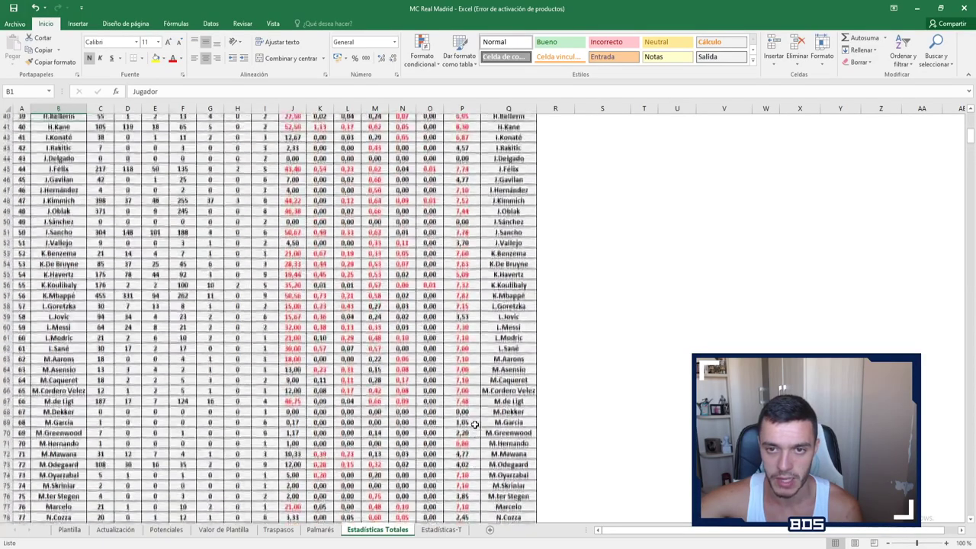
scroll(475, 424, "up", 2)
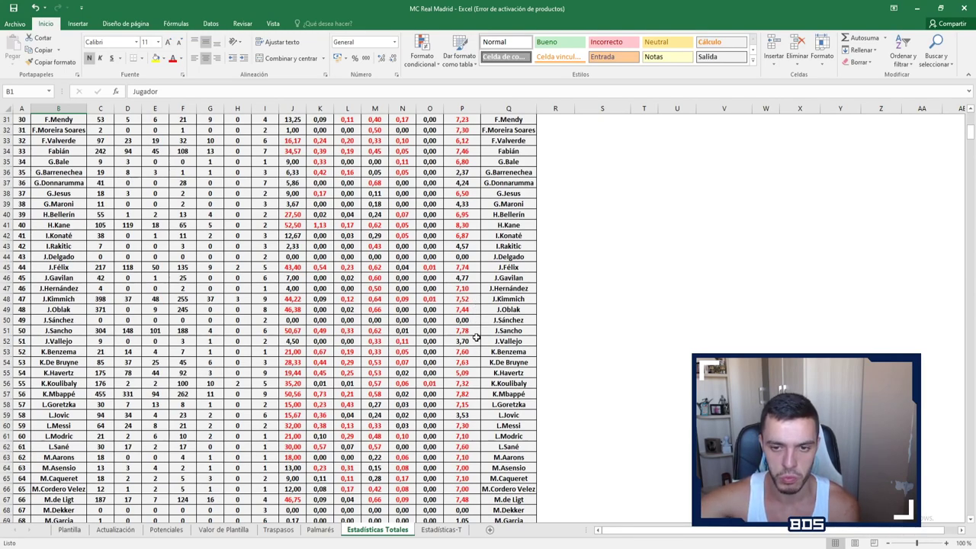
scroll(475, 338, "up", 3)
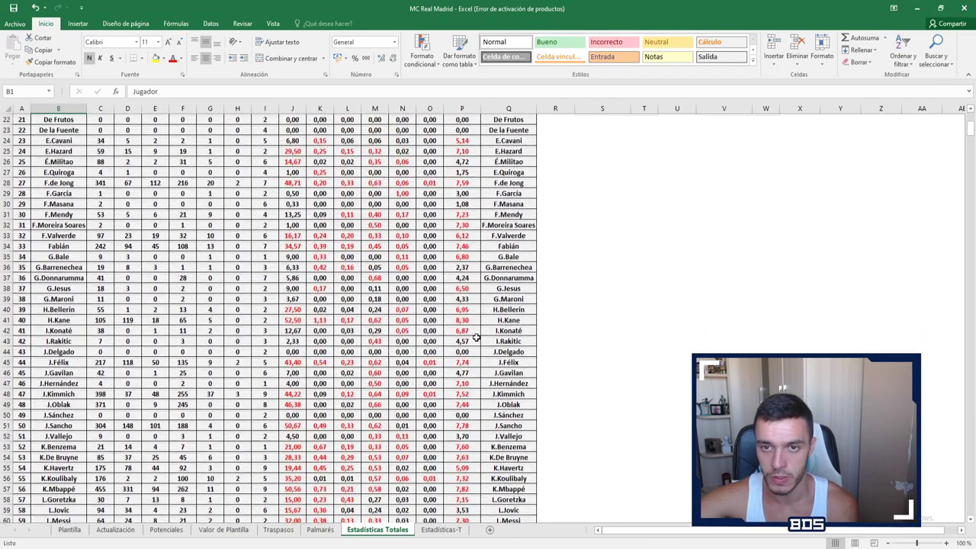
scroll(476, 338, "up", 5)
scroll(476, 338, "up", 2)
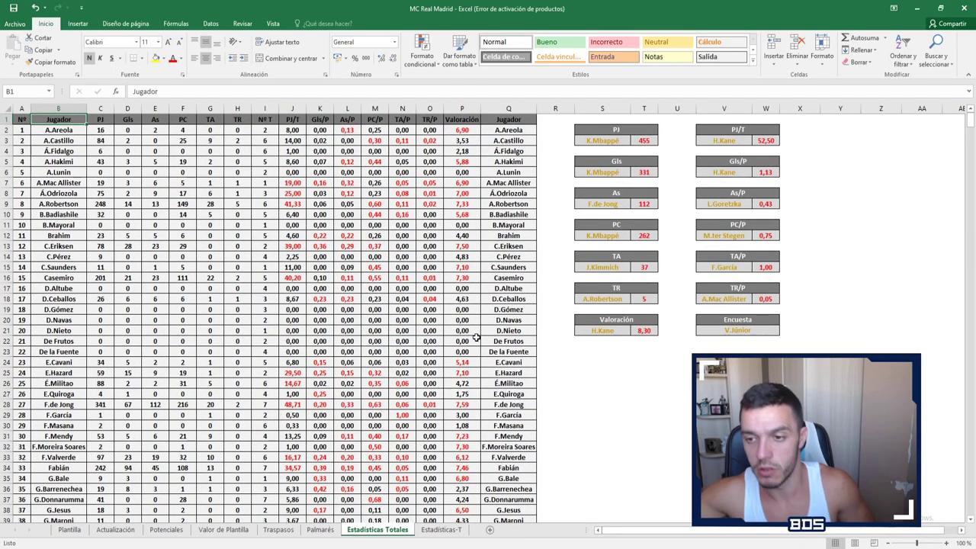
- Clear the player entry under Encuesta, and look through the full player list down to the last row and back
left_click(737, 330)
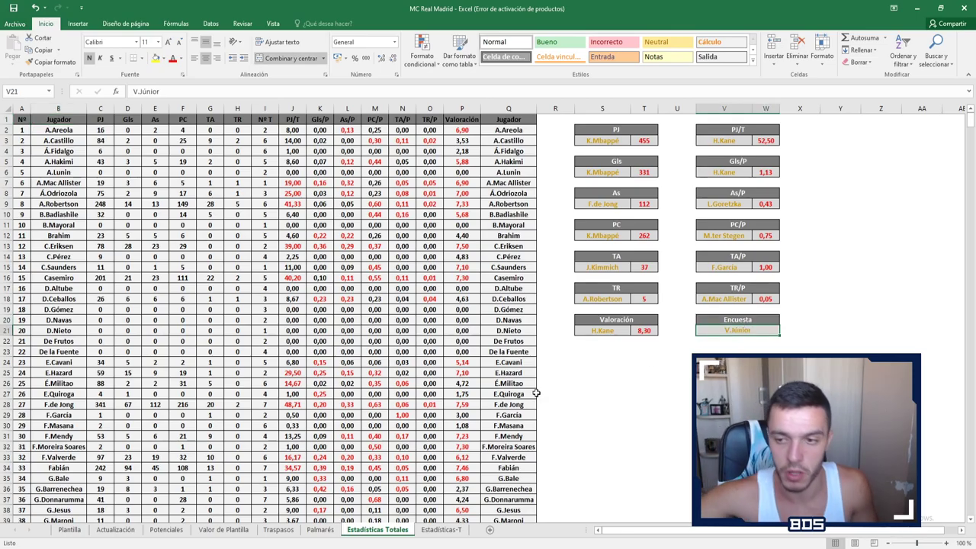
key("Delete")
scroll(140, 296, "down", 12)
scroll(140, 296, "down", 14)
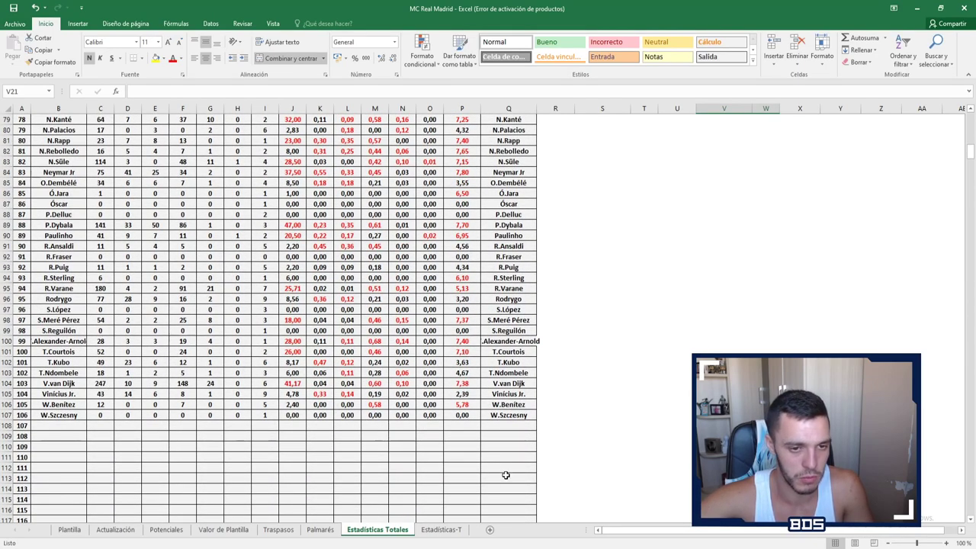
scroll(505, 475, "up", 20)
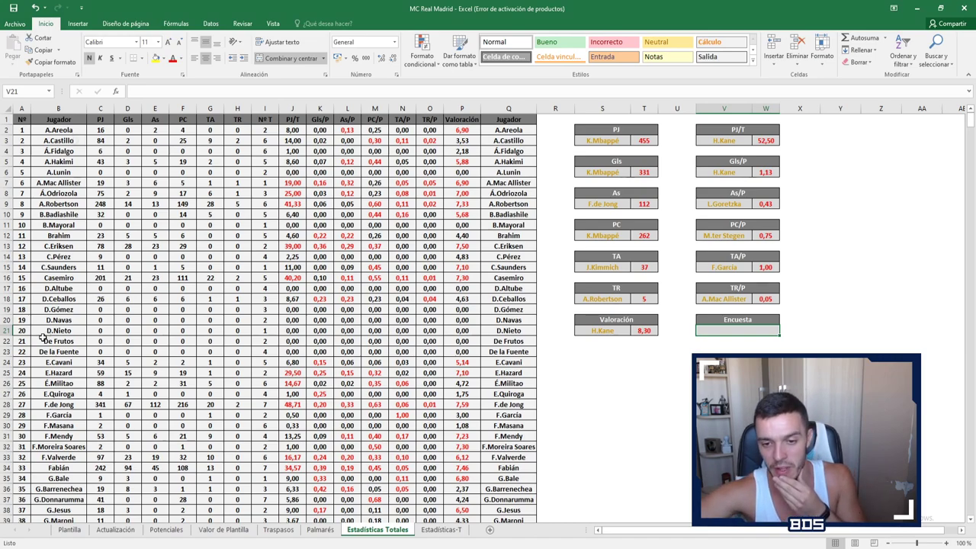
- Look at the season-by-season tables on the Estadísticas-T sheet, and return to Estadísticas Totales
left_click(439, 529)
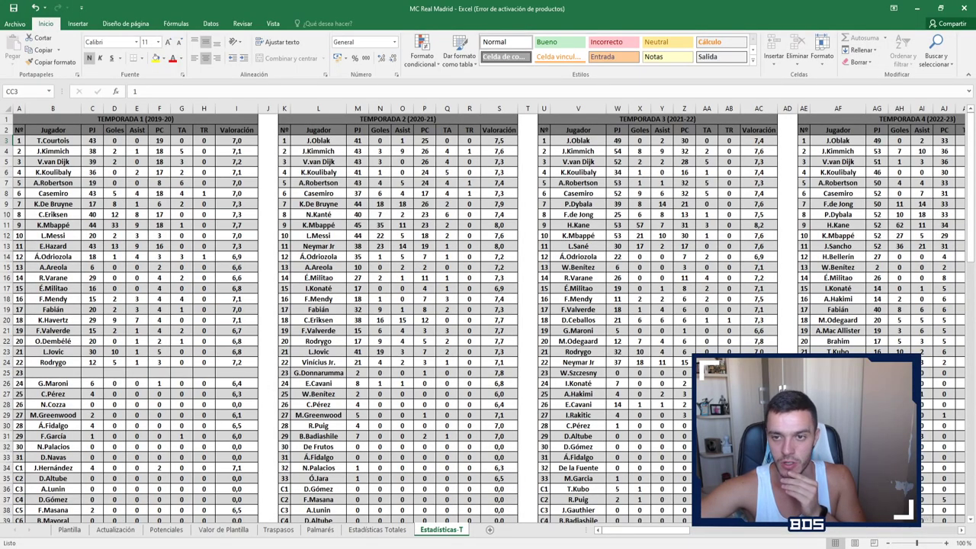
mouse_move(622, 531)
left_mouse_down()
mouse_move(644, 530)
mouse_move(623, 523)
left_mouse_up()
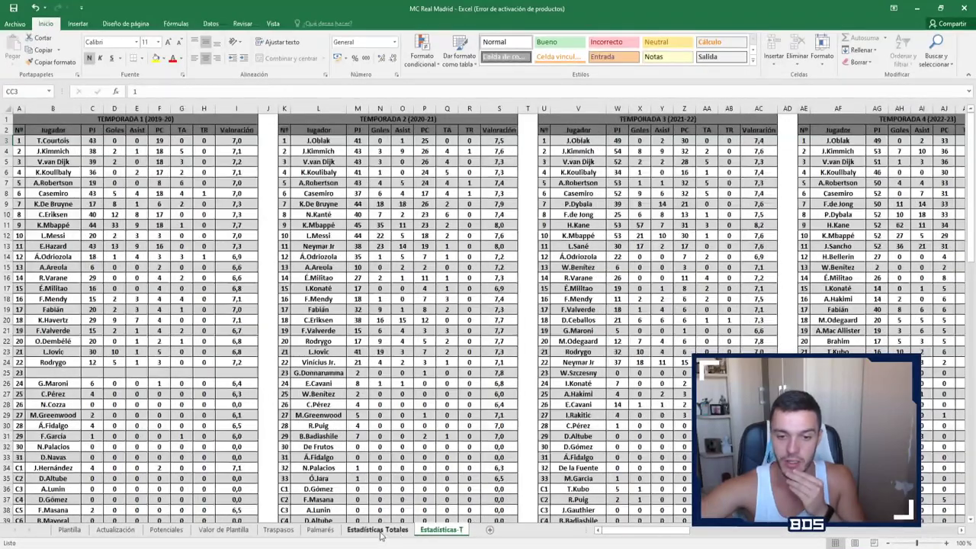
left_click(377, 529)
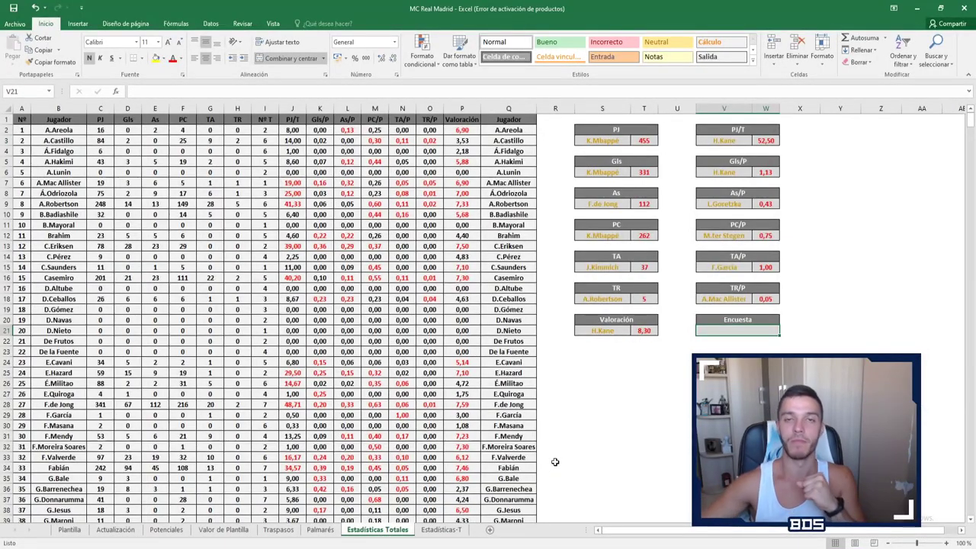